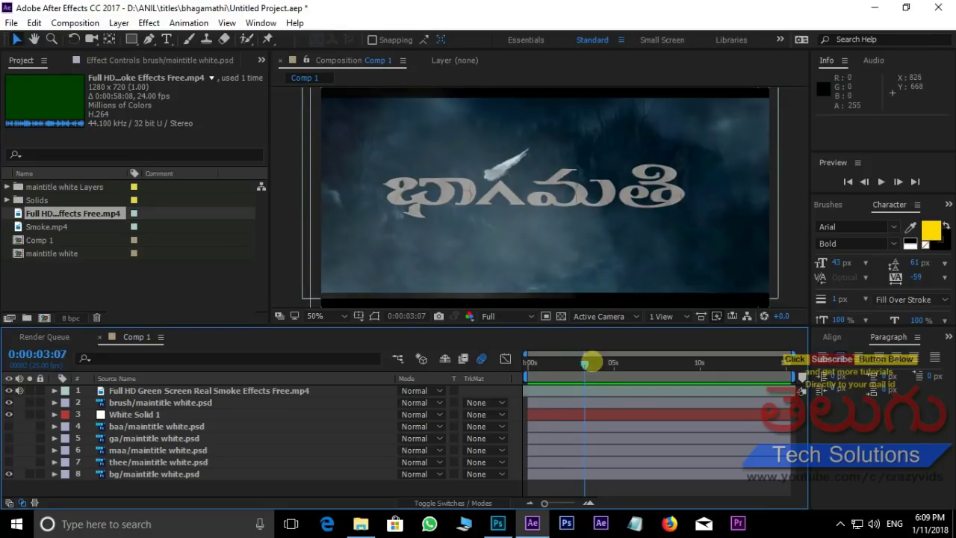
- Scrub through the భాగమతి title in Comp 1, then rewind to 0:00:00:00
drag(584, 365, 514, 366)
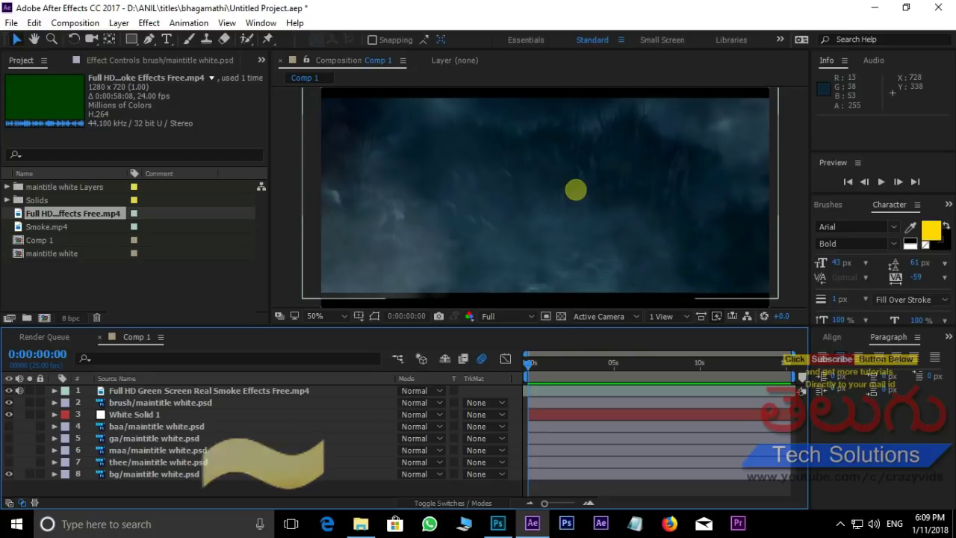
key(grave)
key(slash)
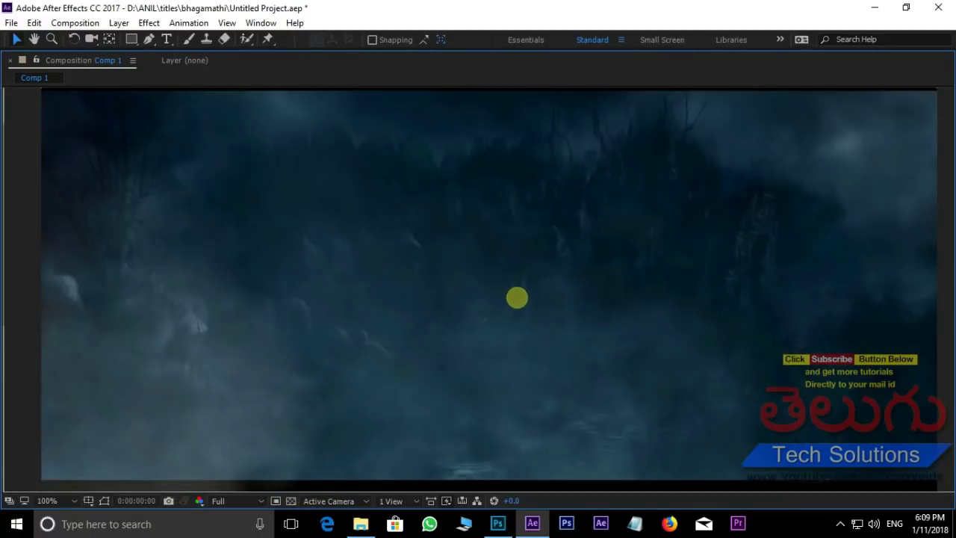
key(space)
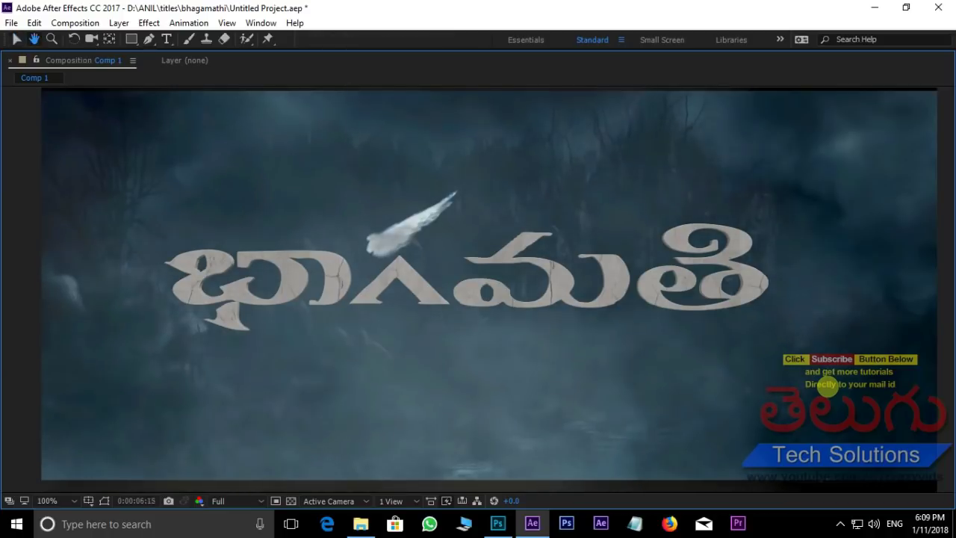
key(space)
key(space)
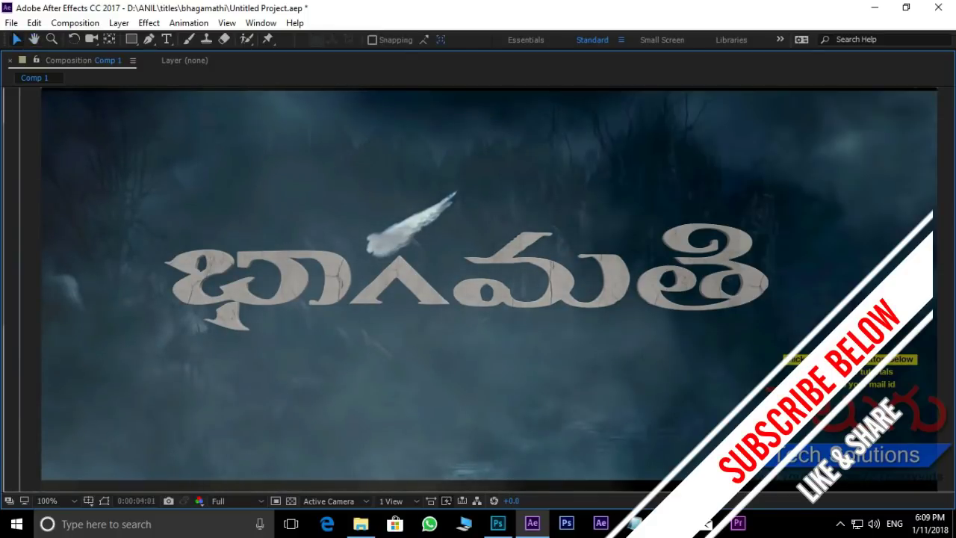
key(space)
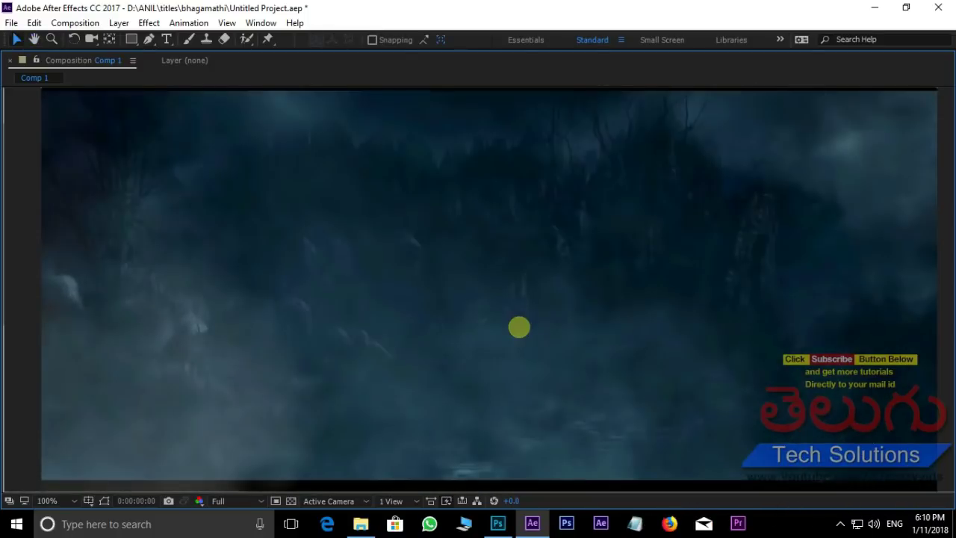
key(grave)
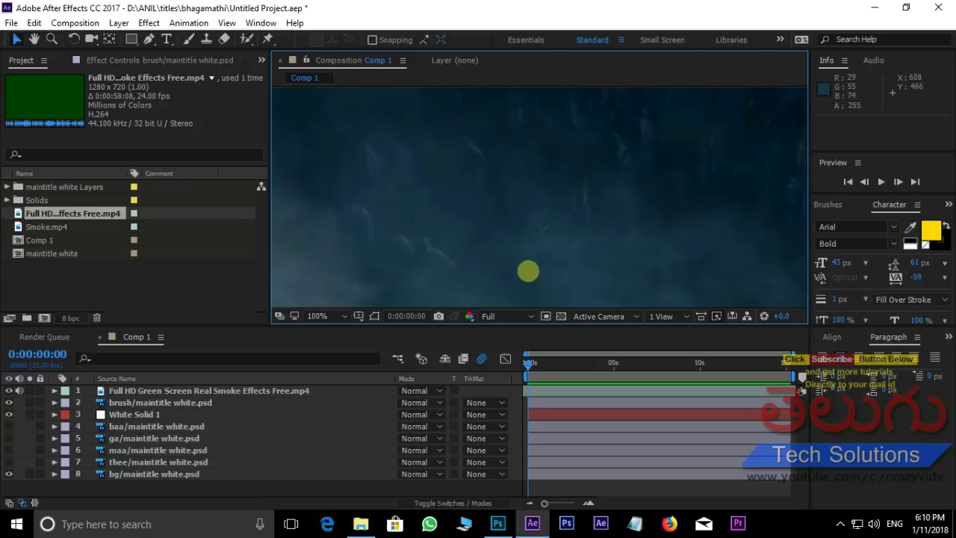
- Browse the Bhagamathi Source Files folder, then bring up maintitle white.psd in Photoshop
click(372, 527)
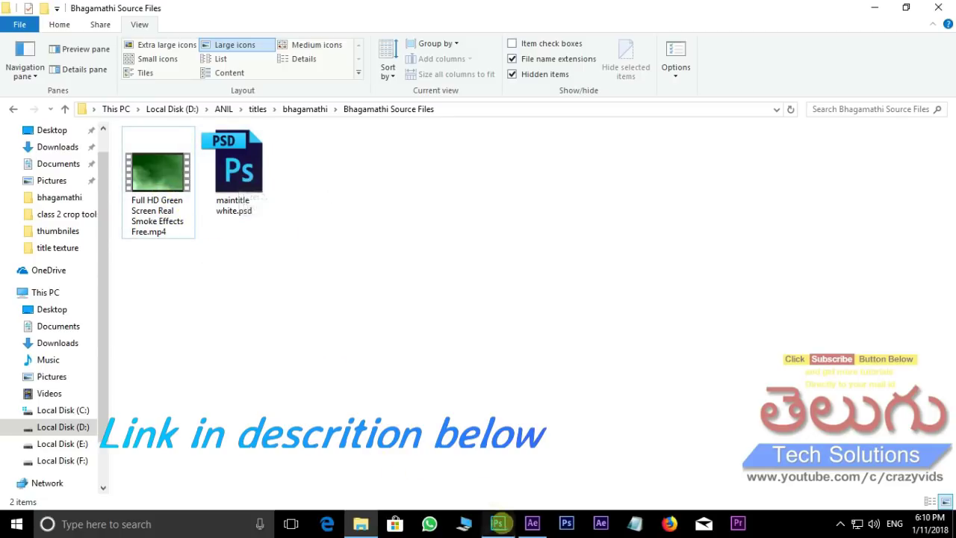
click(497, 523)
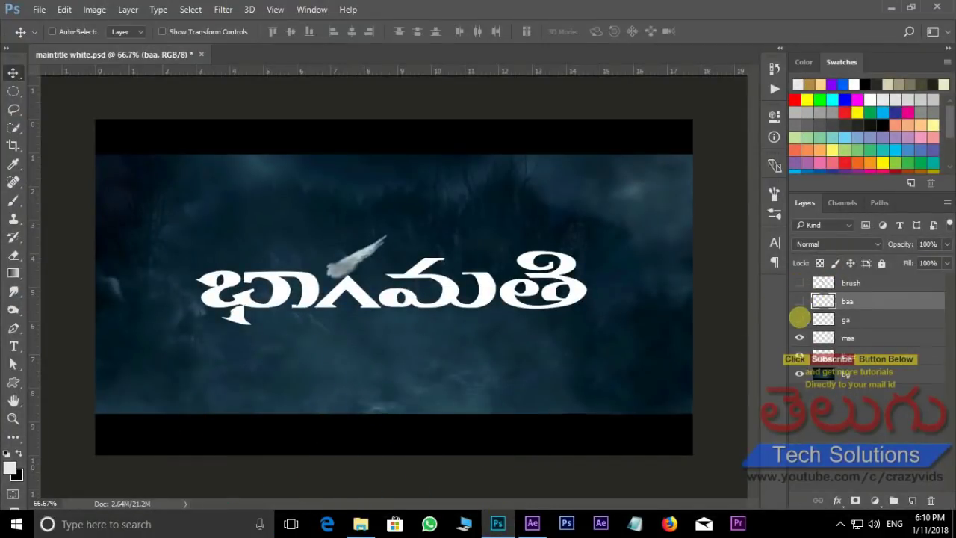
- Hide all PSD layers, reveal bg, baa, ga, maa and the rest in turn, then return to After Effects
click(799, 375)
click(911, 446)
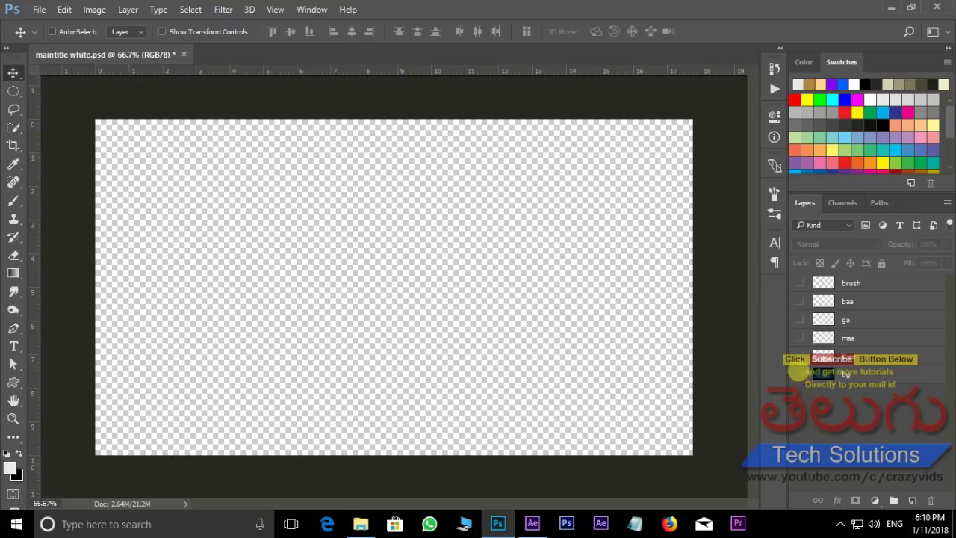
click(799, 373)
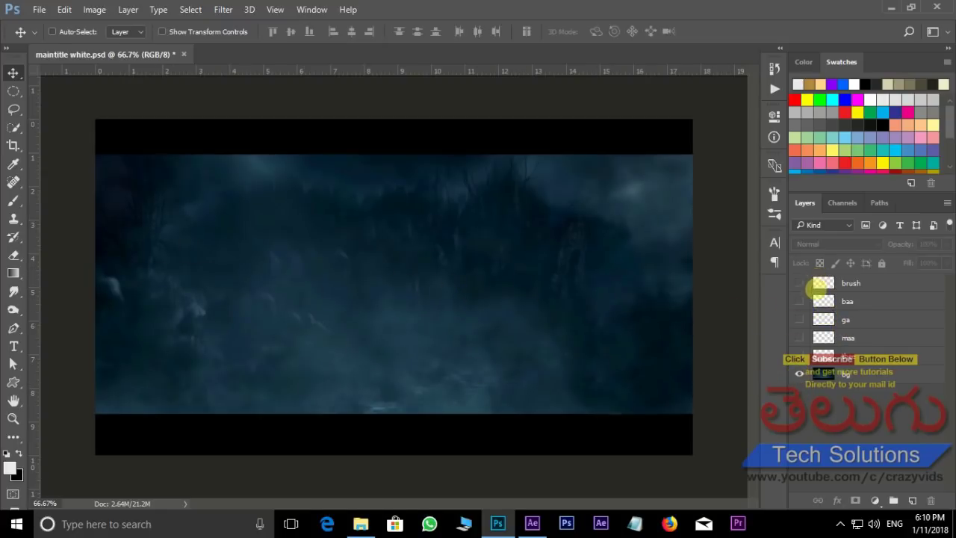
click(798, 301)
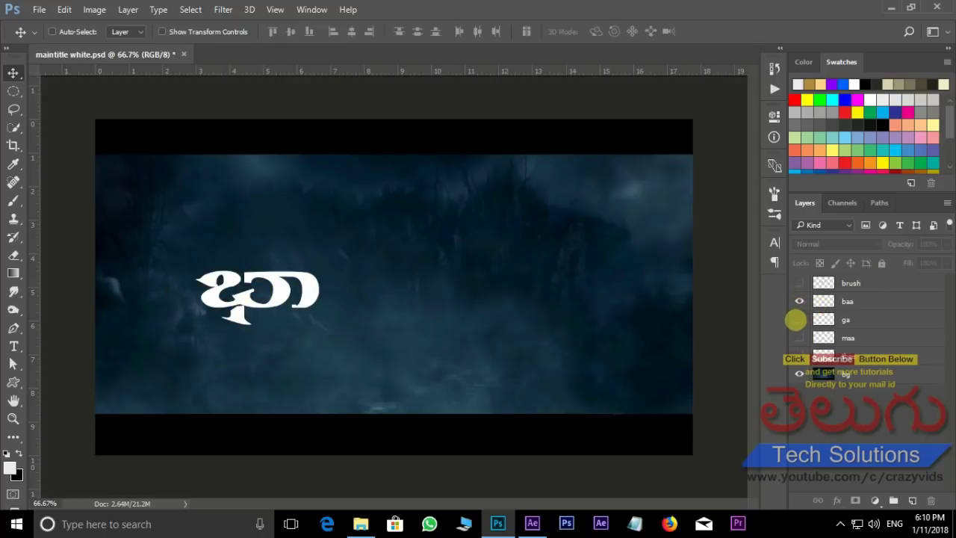
click(799, 337)
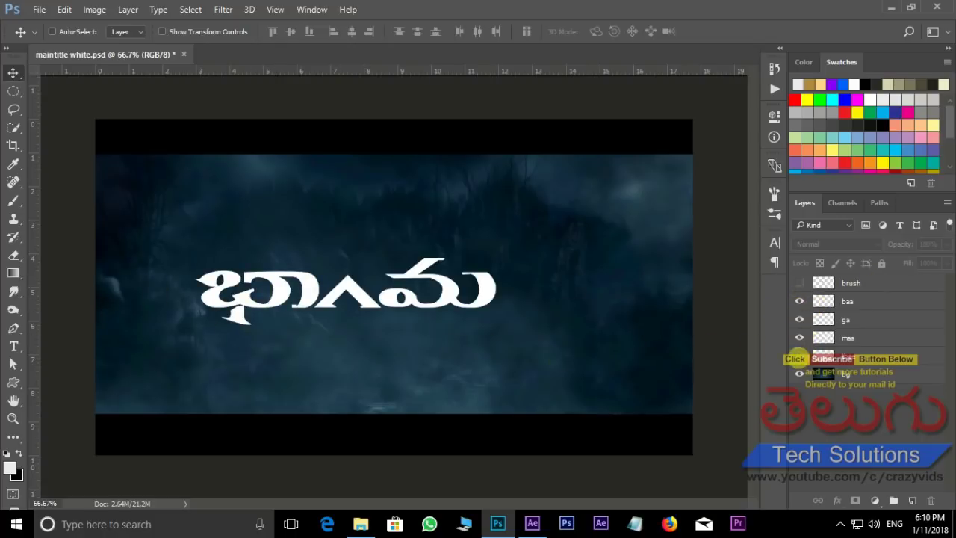
click(799, 355)
click(799, 282)
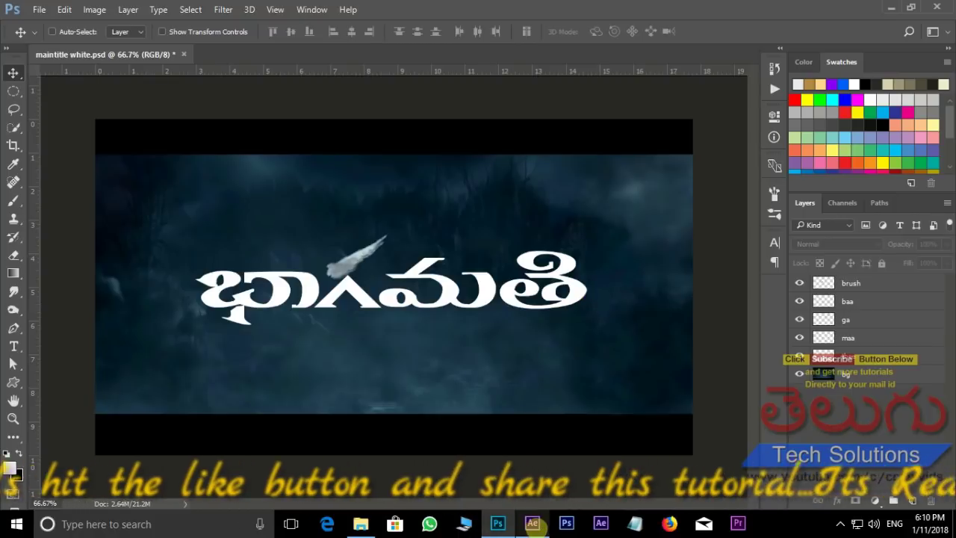
click(532, 523)
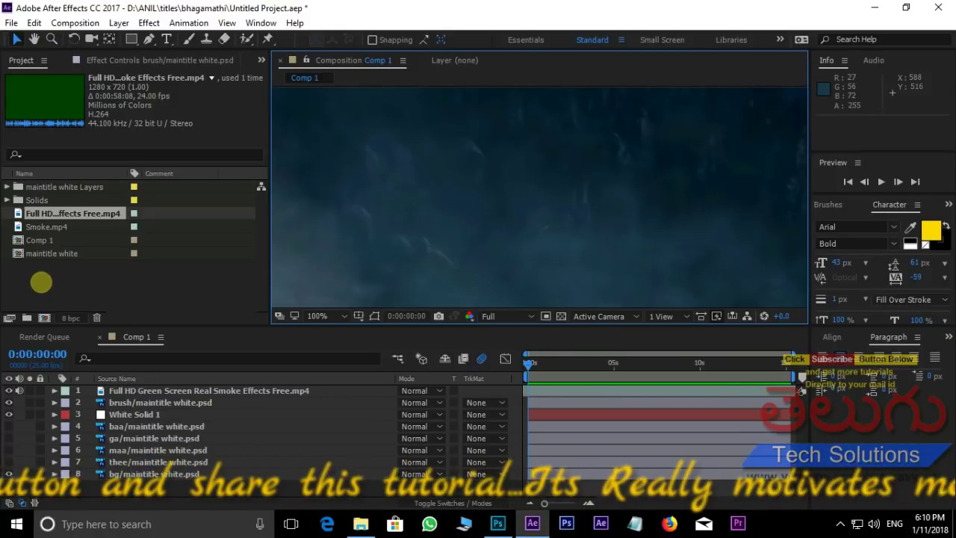
- Delete all old project items and create a new 1280×720 Comp 1
drag(43, 287, 104, 173)
key(Delete)
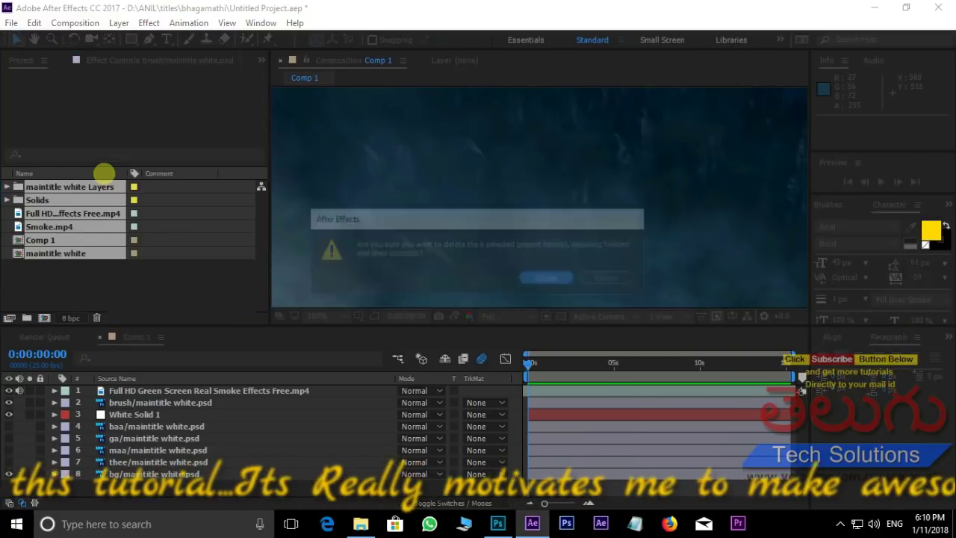
click(531, 282)
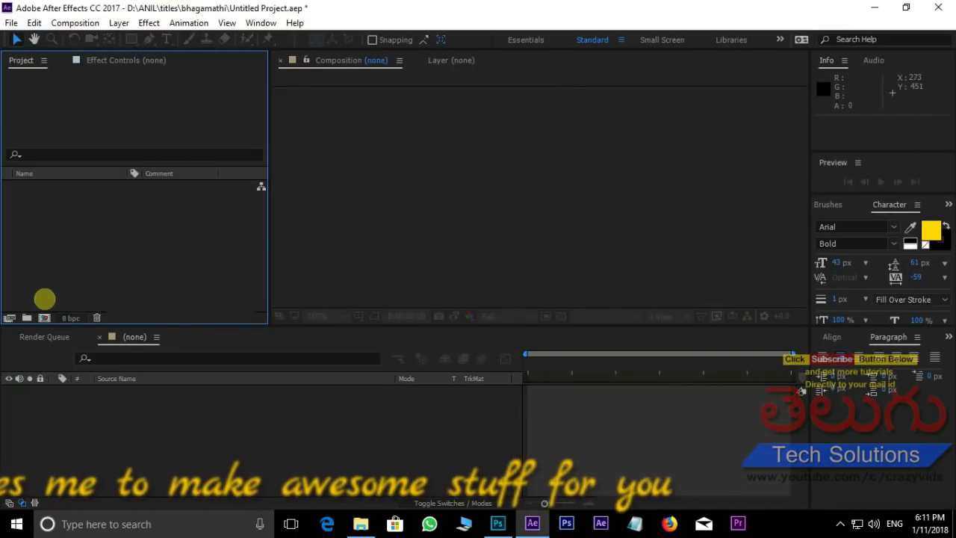
click(44, 317)
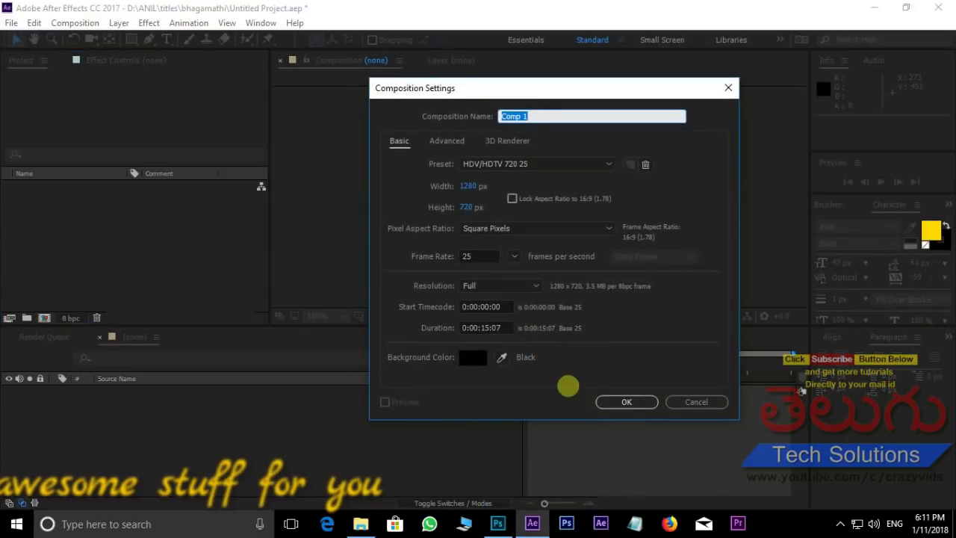
click(621, 401)
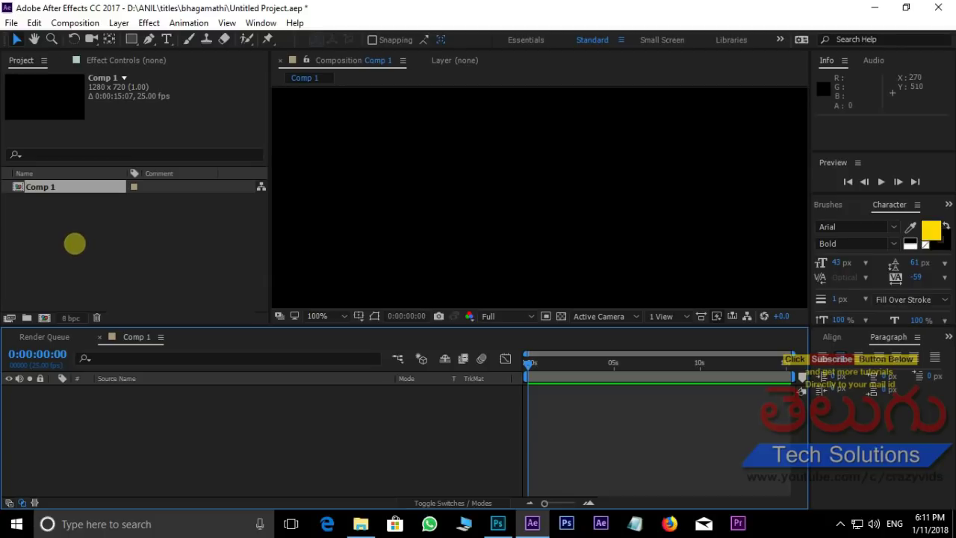
- Import maintitle white.psd as a composition and expand its Layers folder
double_click(74, 243)
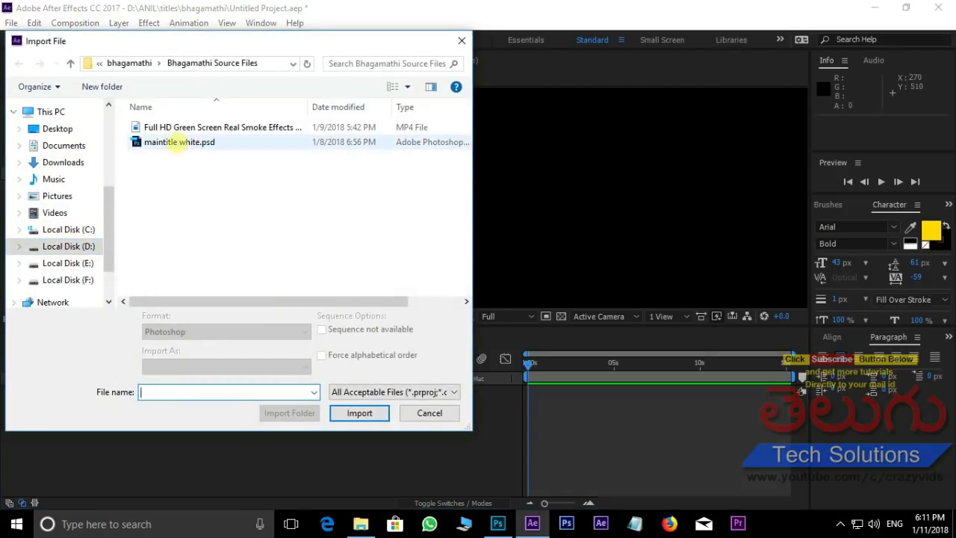
click(179, 142)
click(358, 413)
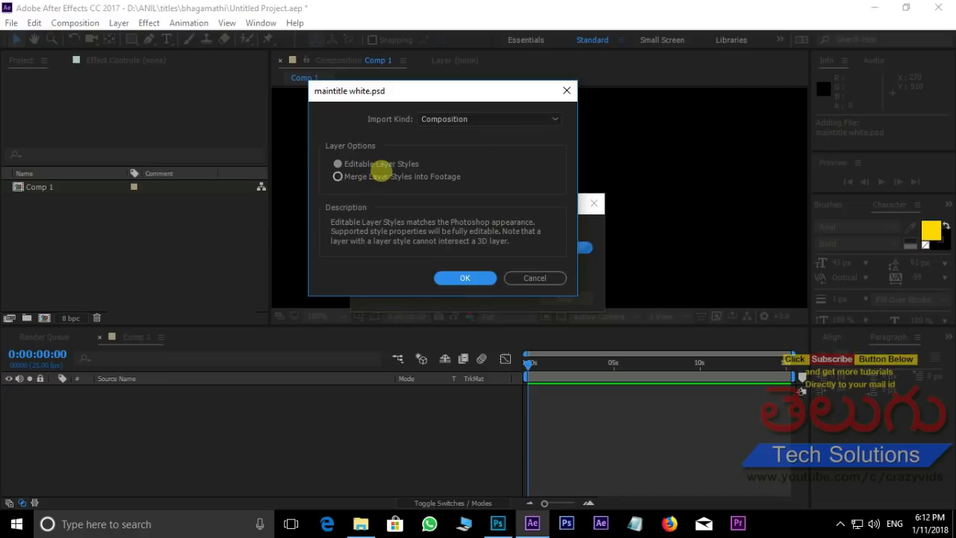
click(464, 277)
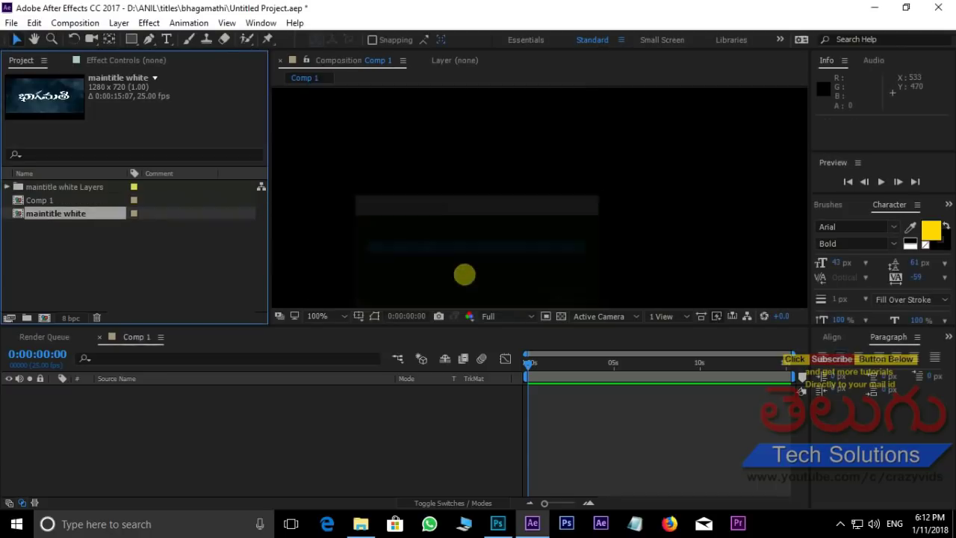
click(7, 187)
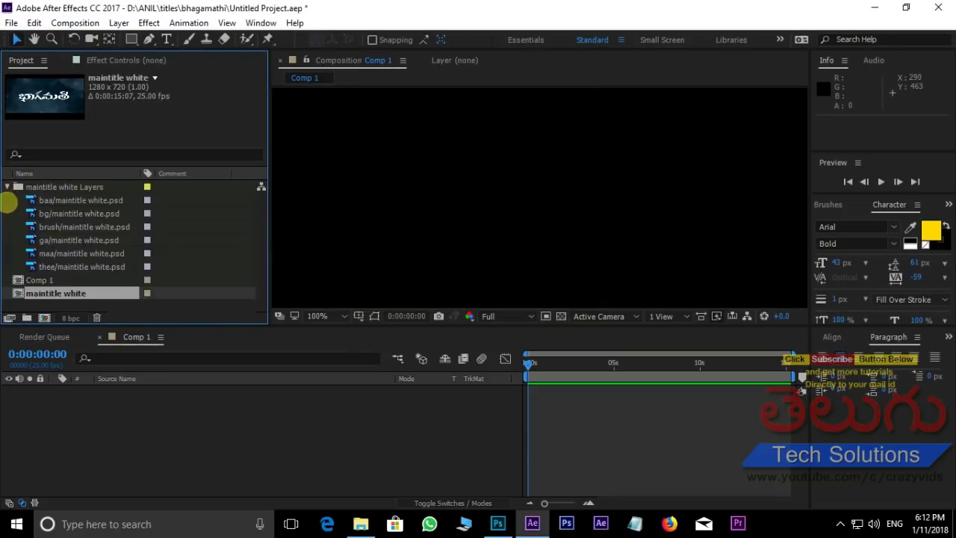
click(62, 200)
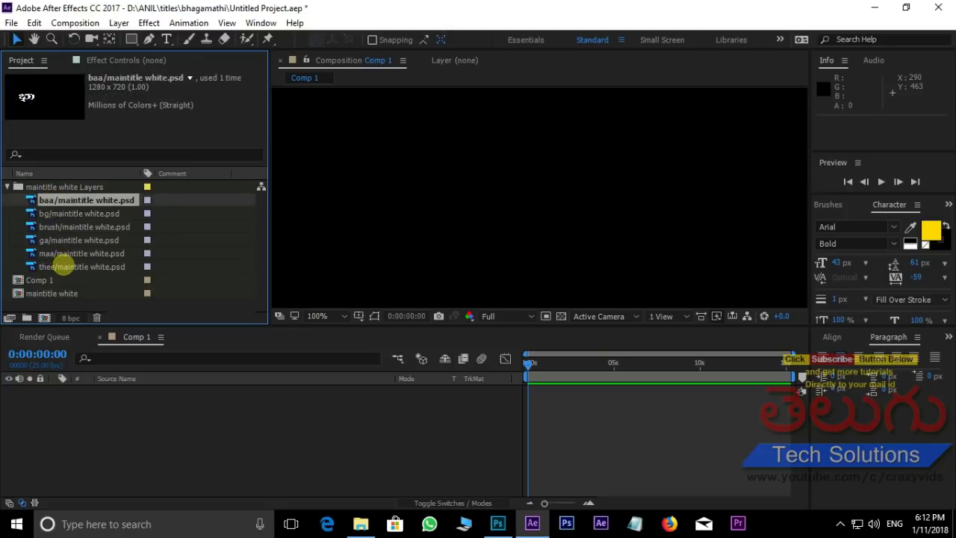
- Add the six PSD layers to Comp 1 and move bg to the bottom
shift+click(79, 267)
drag(68, 252, 112, 450)
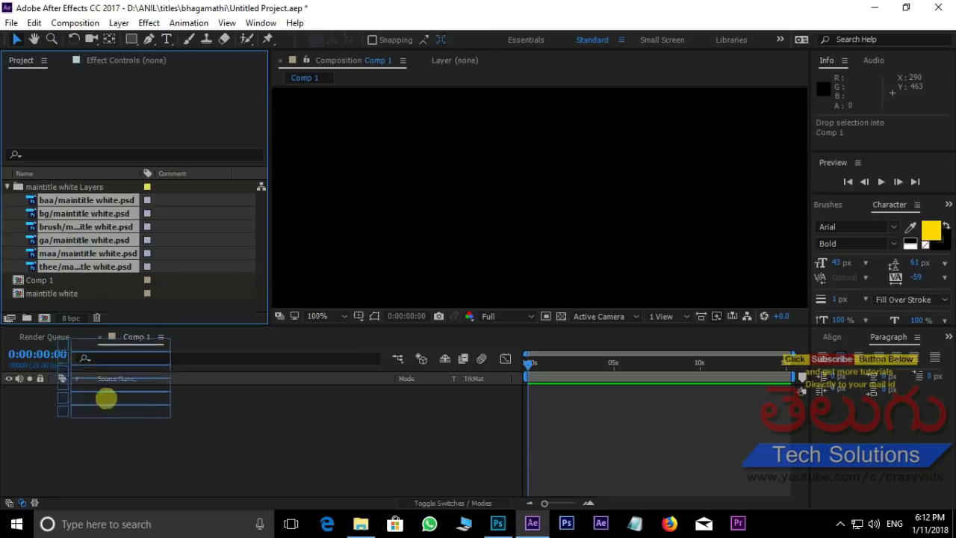
scroll(595, 185, down, 2)
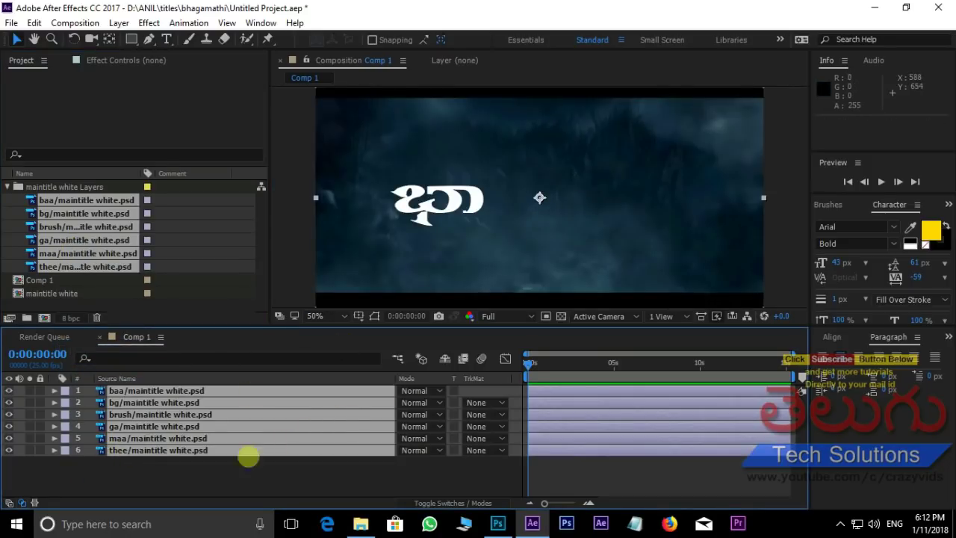
click(194, 469)
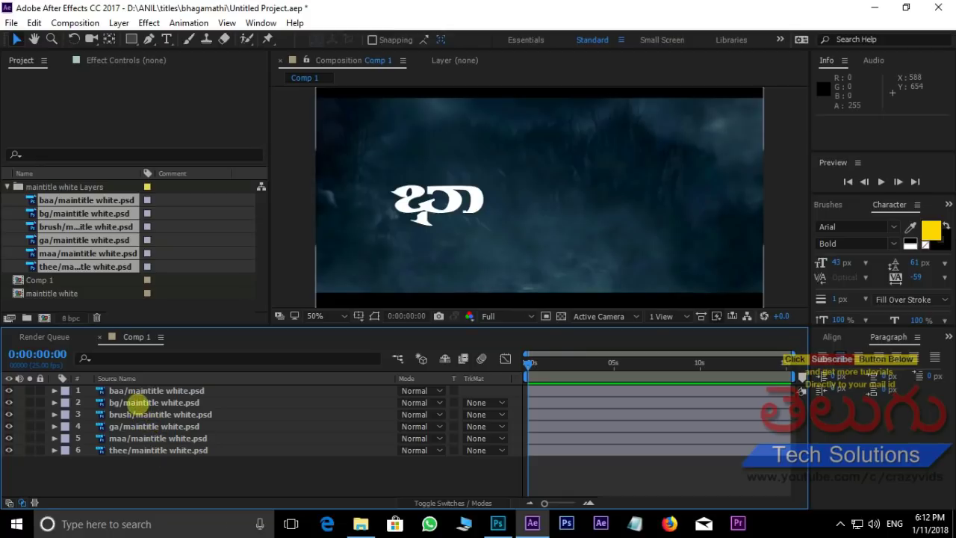
click(136, 403)
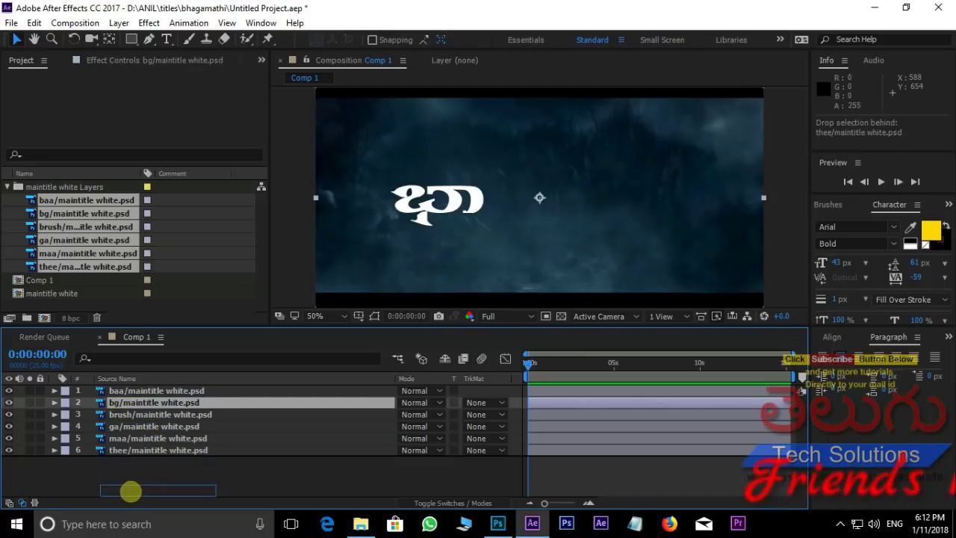
drag(122, 403, 127, 486)
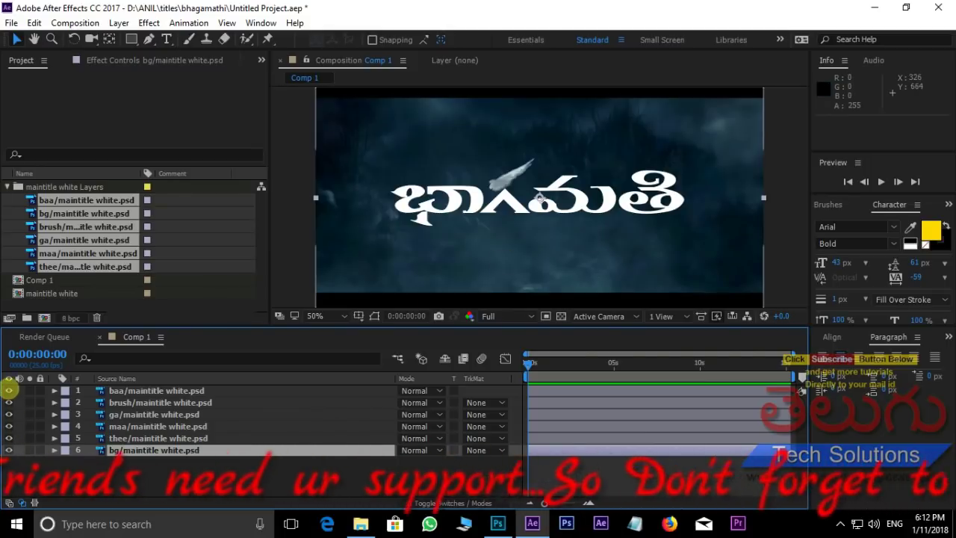
mouse_move(9, 391)
mouse_down()
mouse_move(10, 426)
mouse_move(9, 391)
mouse_up()
key(F2)
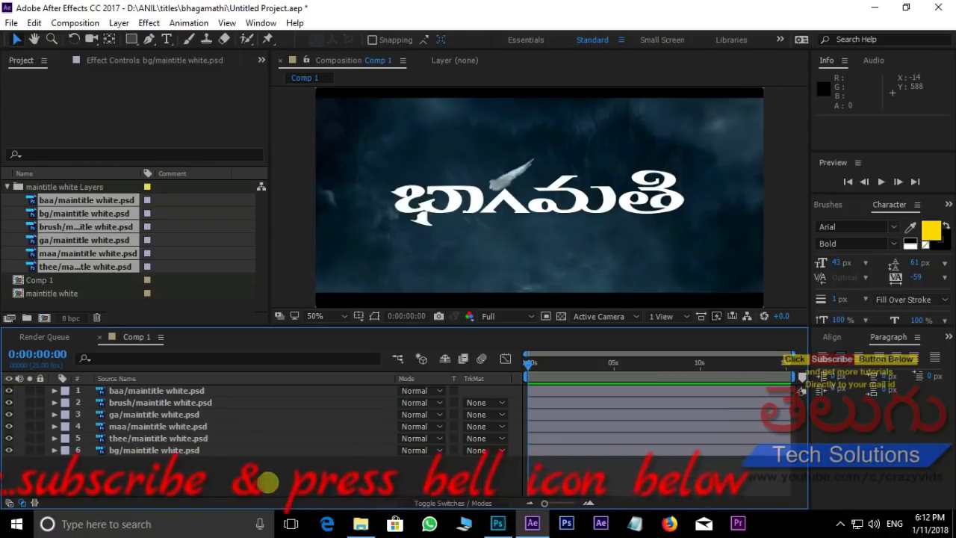
- Move brush to the top and select the baa, ga, maa and thee layers
scroll(486, 192, up, 2)
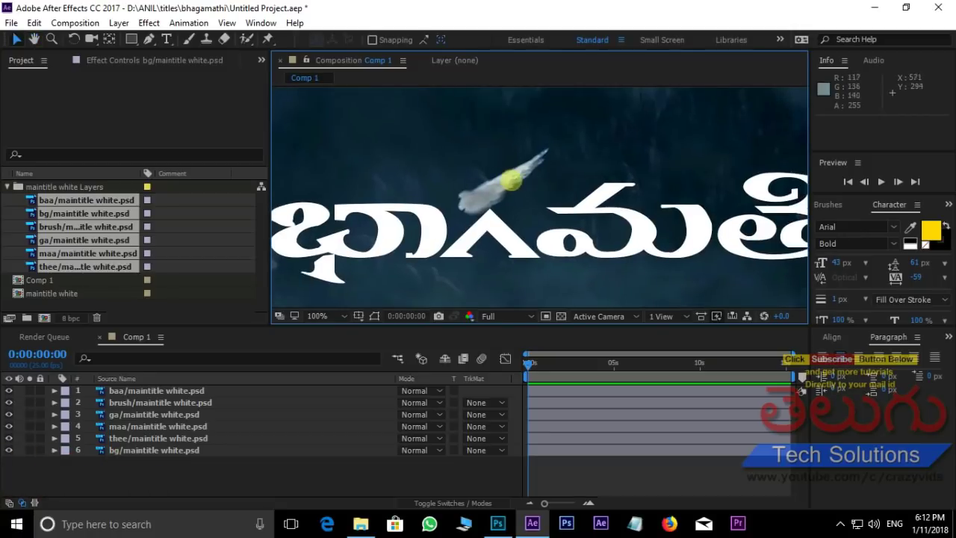
click(178, 403)
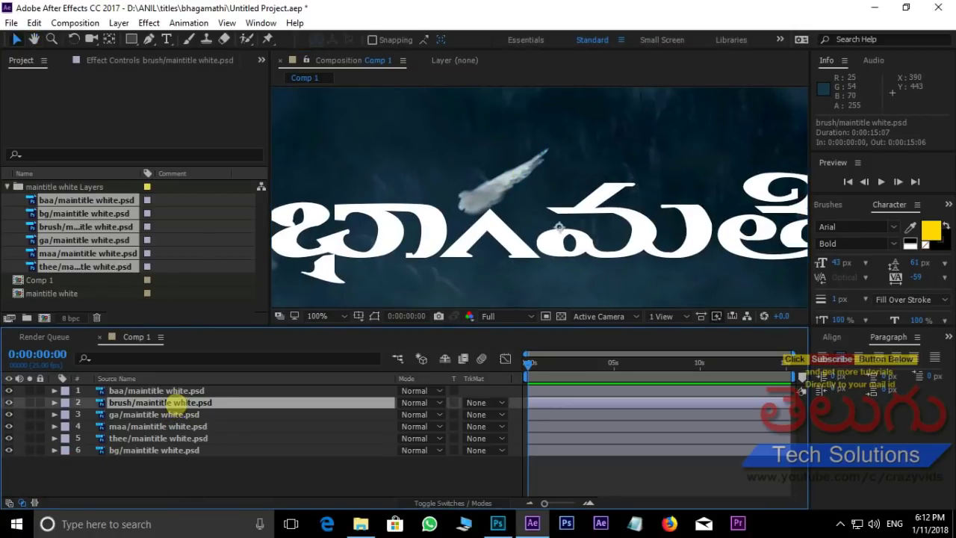
drag(182, 402, 185, 383)
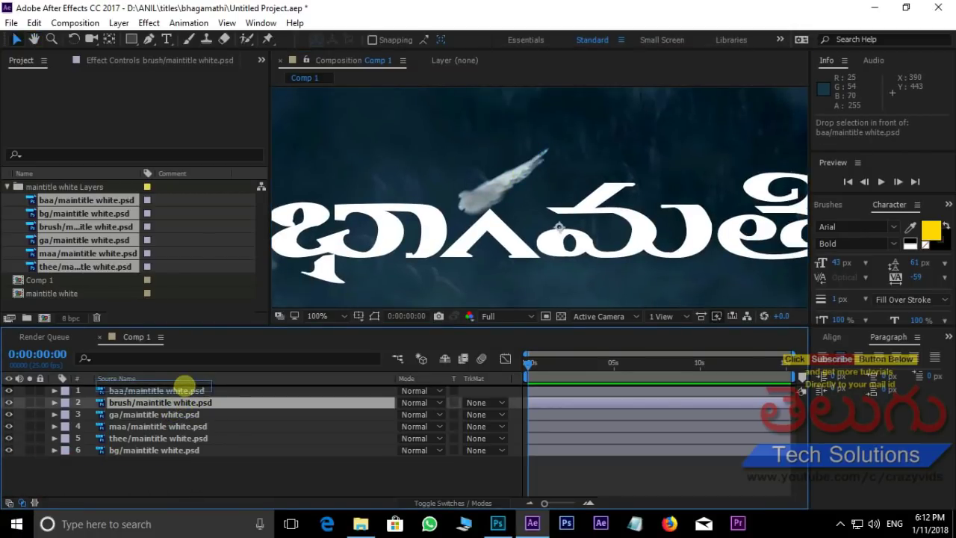
click(214, 473)
click(157, 402)
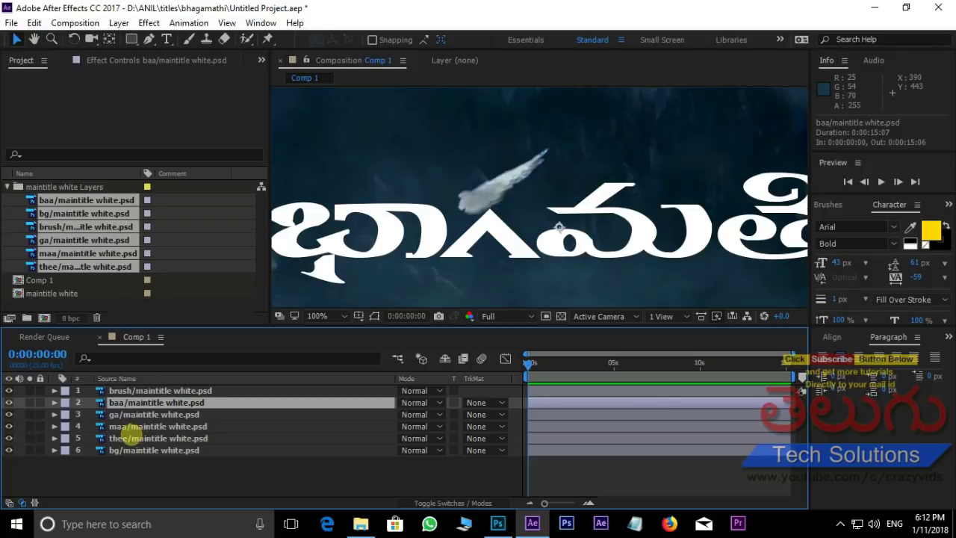
shift+click(125, 438)
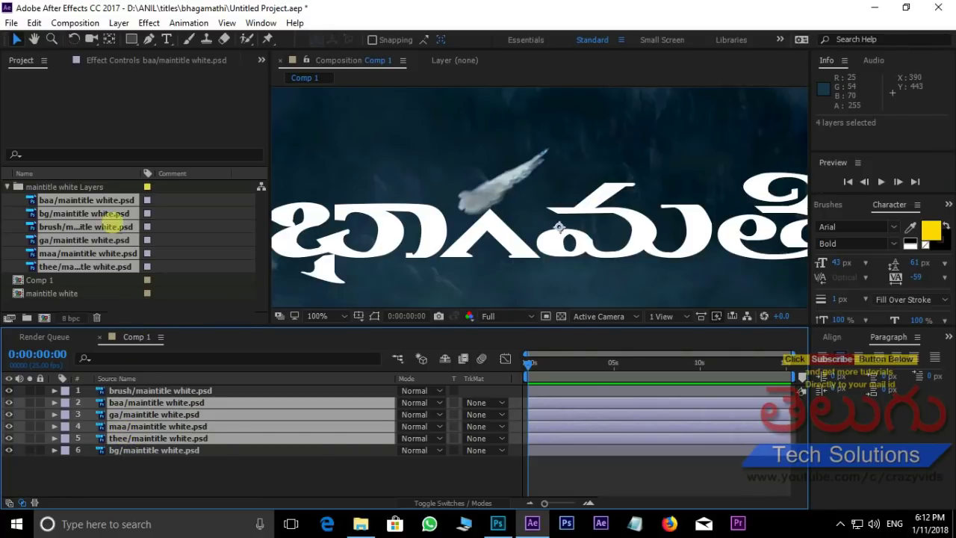
click(119, 22)
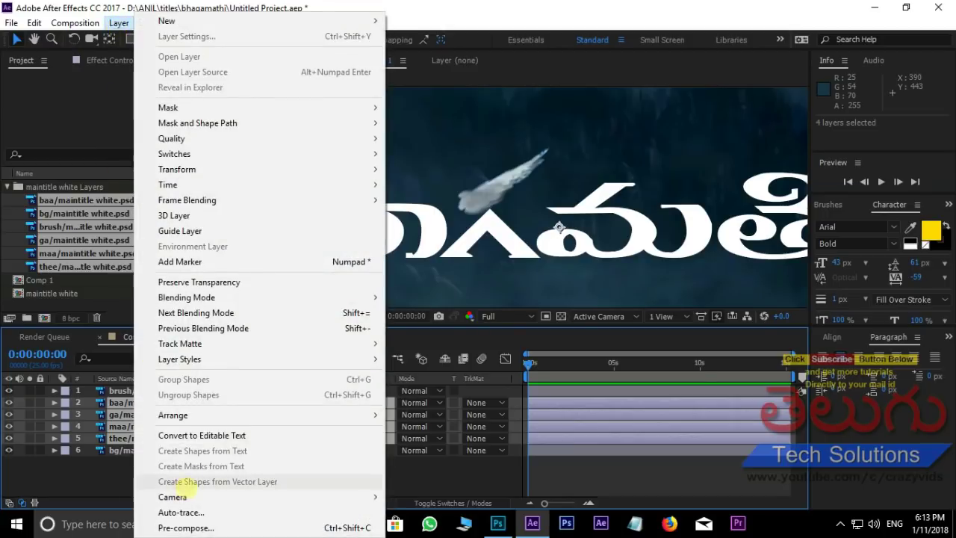
- Auto-trace the baa, ga, maa and thee layers using the Alpha channel
click(181, 512)
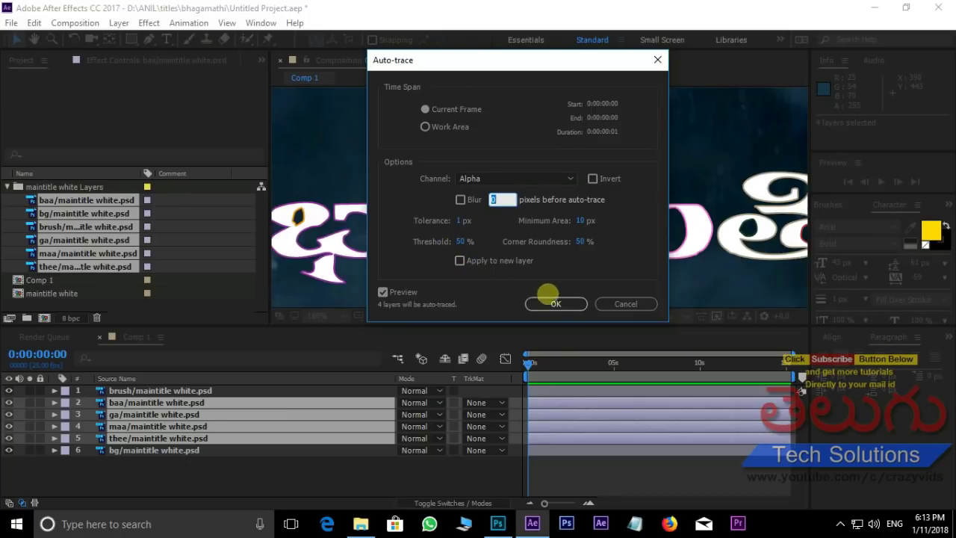
click(554, 303)
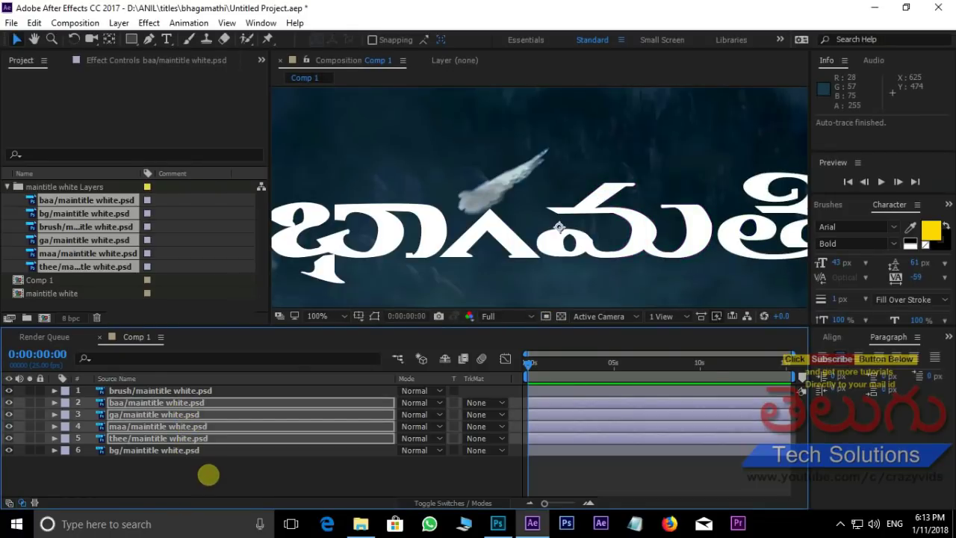
- Create a new white 1280×720 solid named element3d via New > Solid
click(208, 474)
right_click(208, 474)
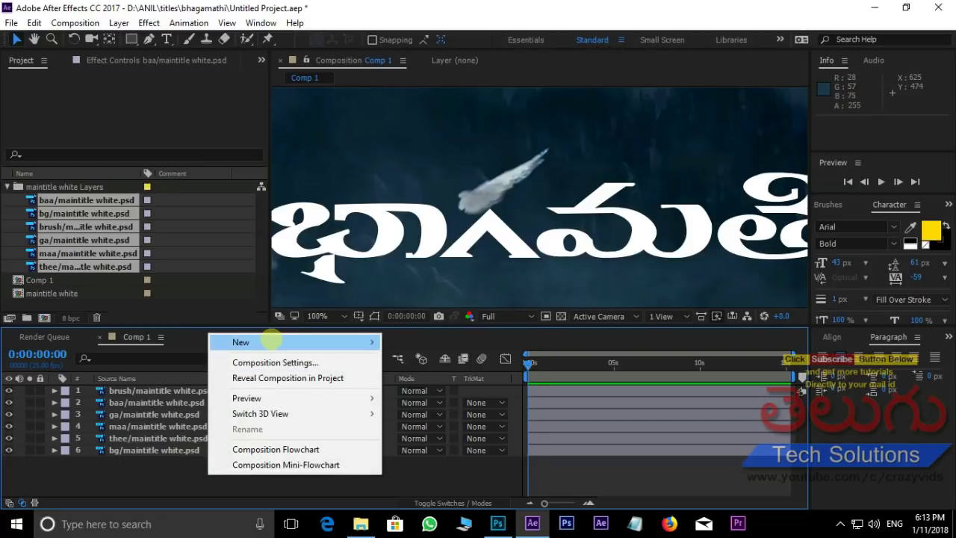
mouse_move(272, 342)
click(414, 377)
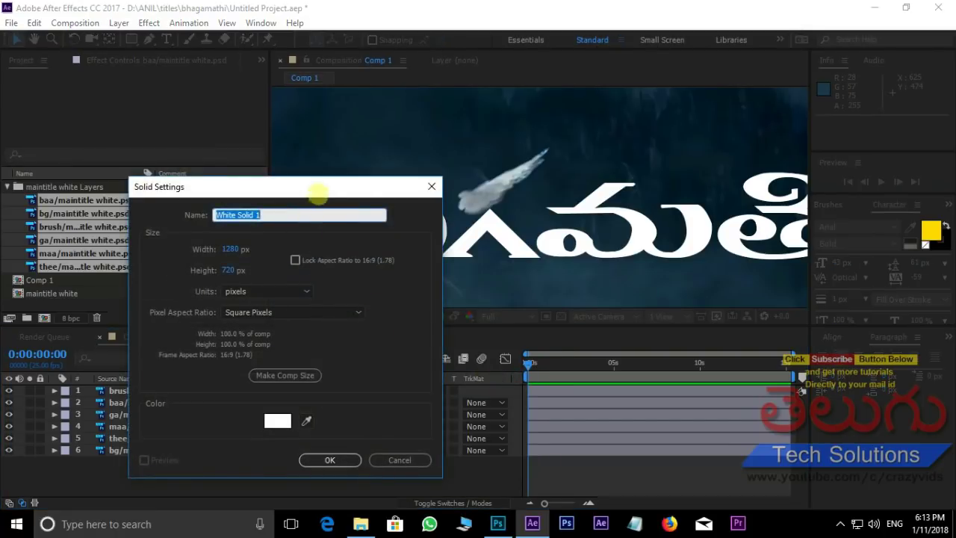
drag(337, 181, 456, 141)
text(element)
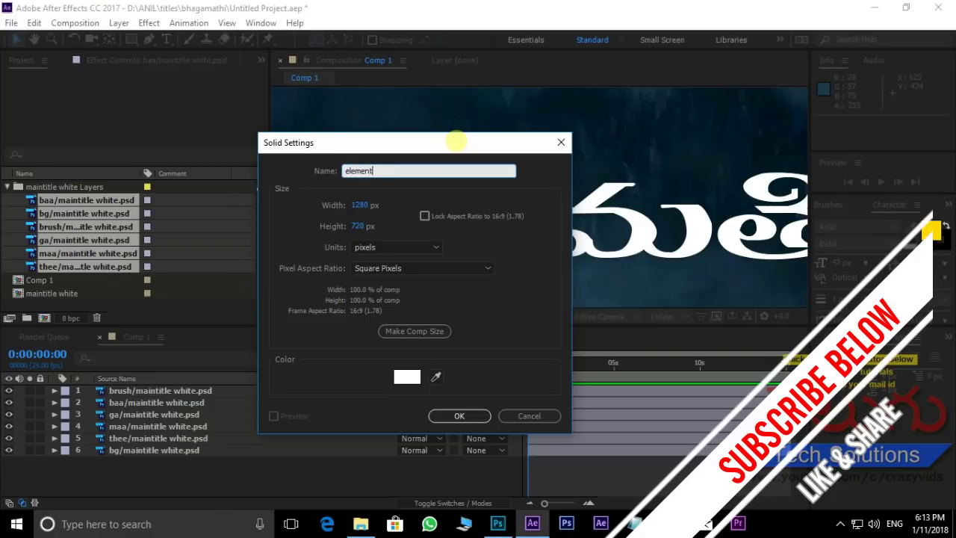
text(3d)
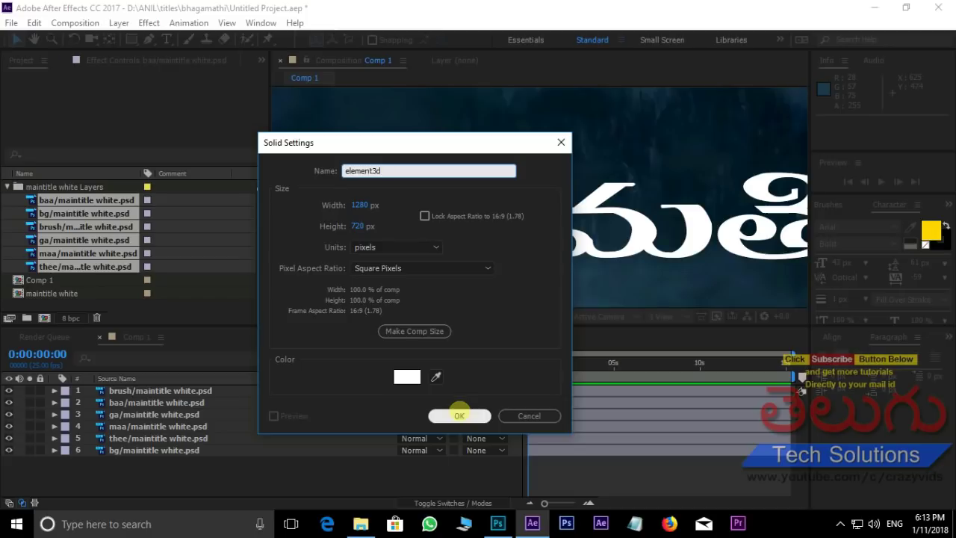
click(459, 415)
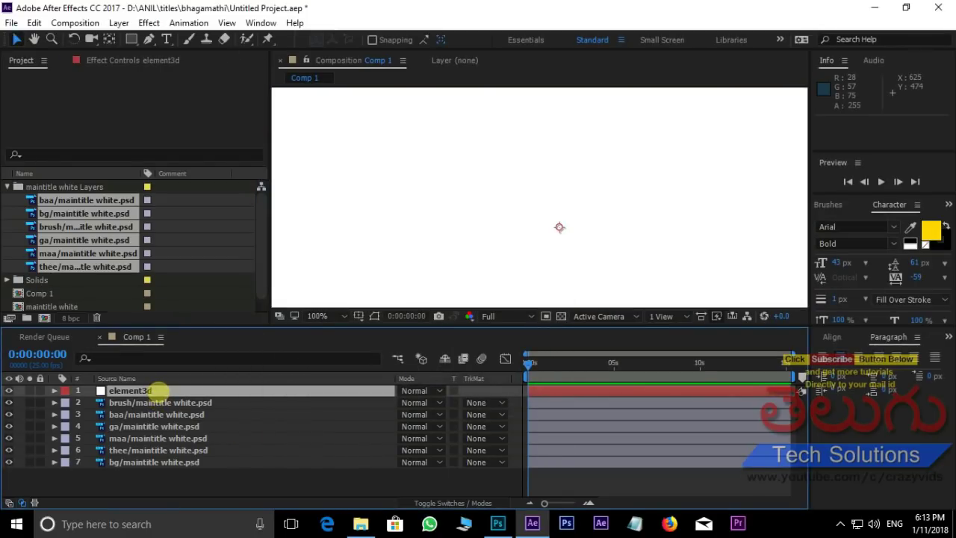
- Apply the Video Copilot Element effect to element3d and expand Custom Text and Masks
click(149, 22)
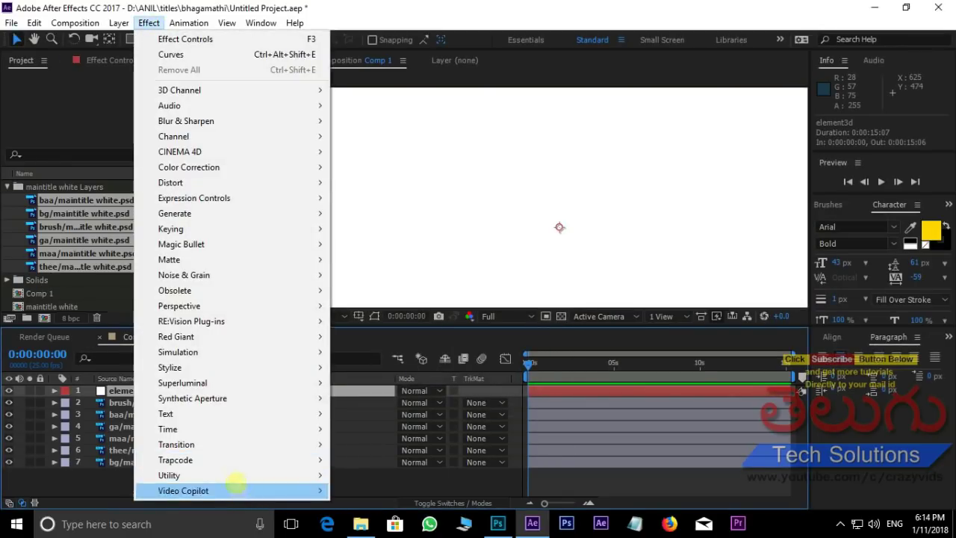
mouse_move(202, 490)
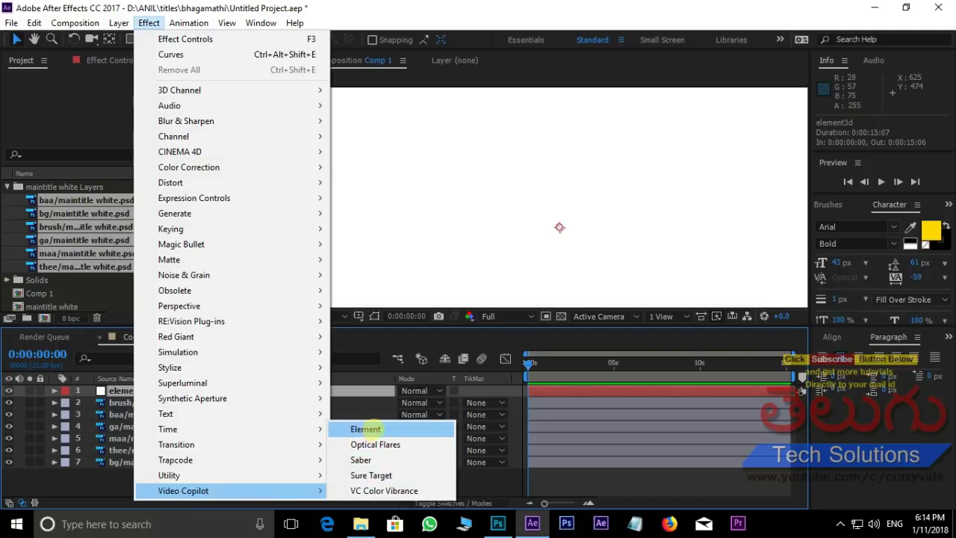
click(365, 428)
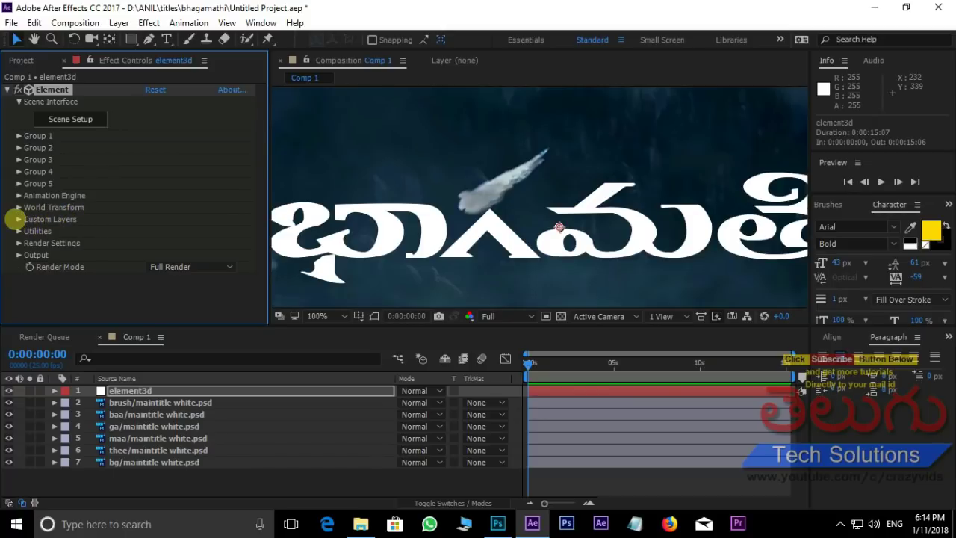
click(18, 219)
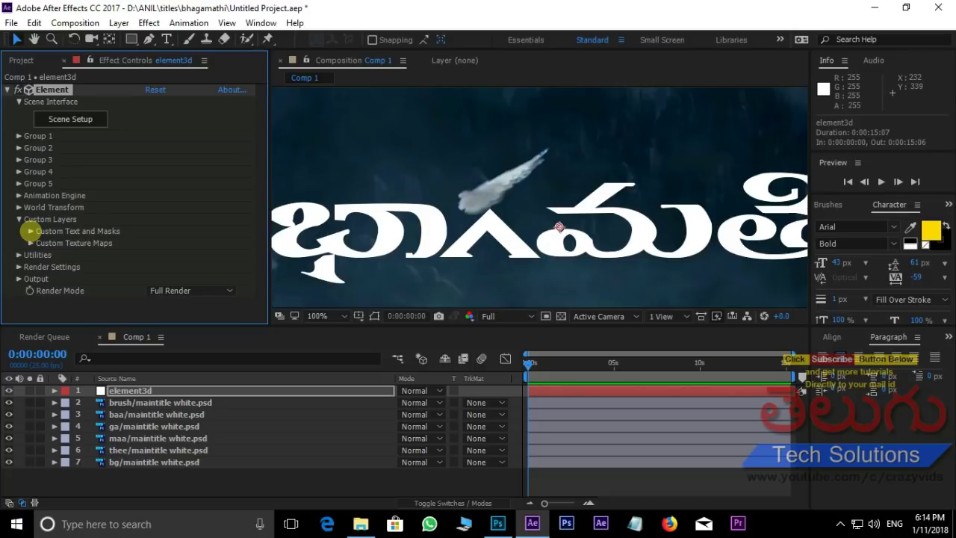
click(30, 231)
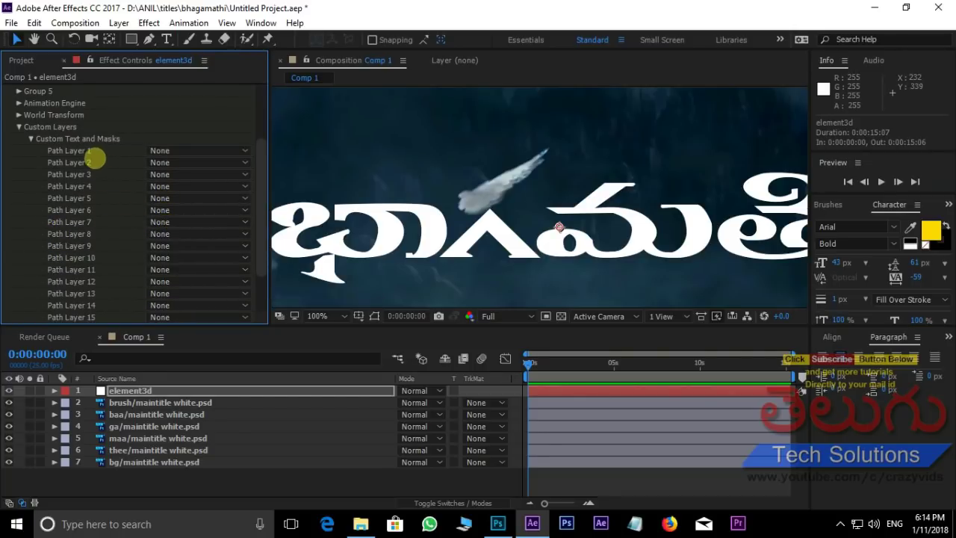
- Set Path Layers 1–4 to baa, ga, maa and thee respectively
click(216, 148)
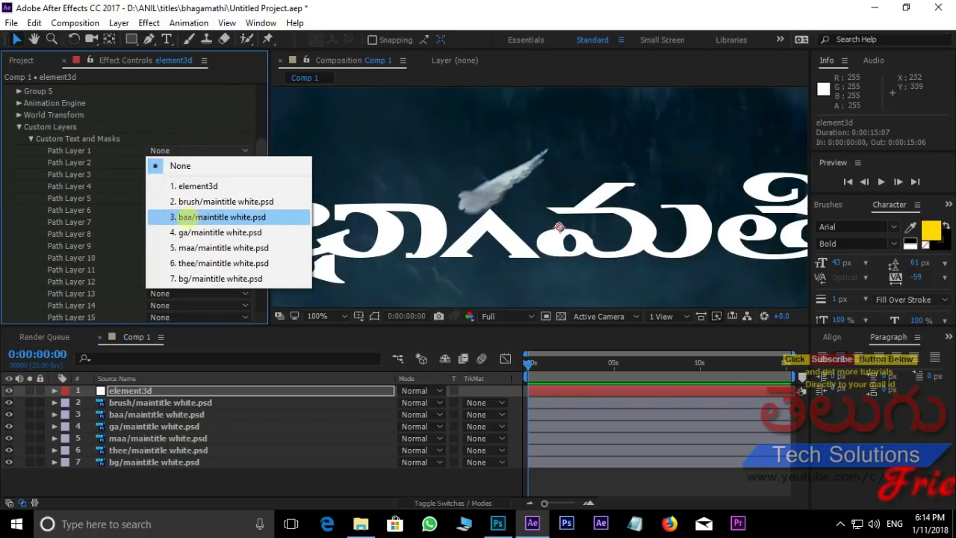
click(187, 217)
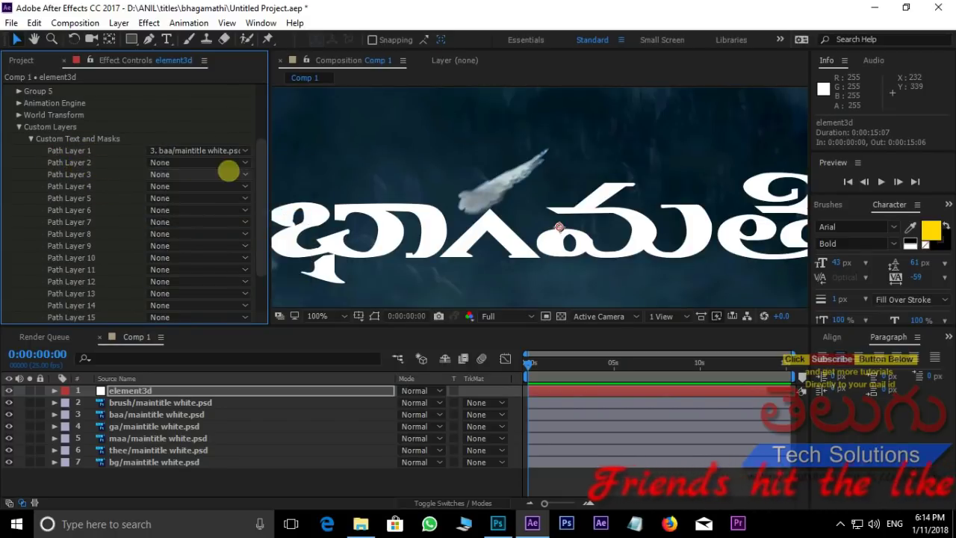
click(217, 162)
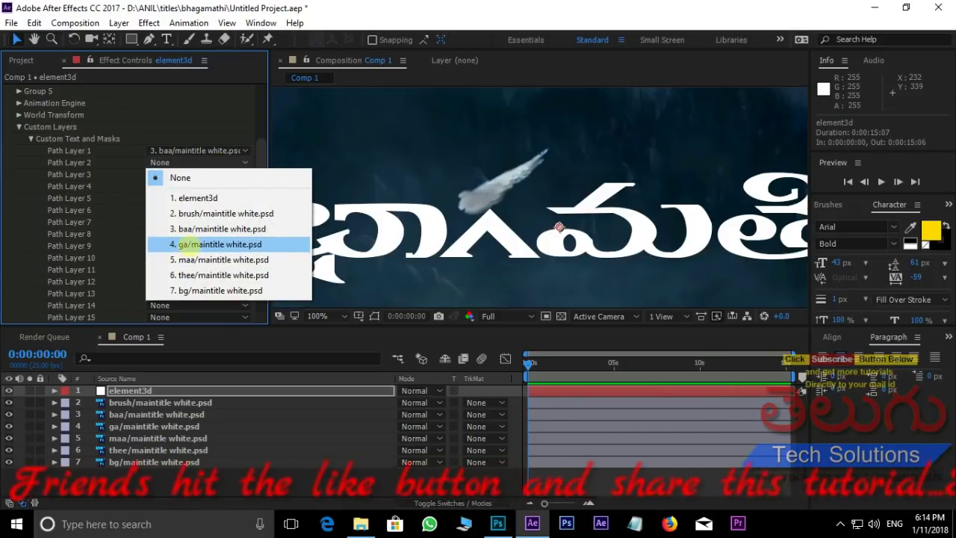
click(185, 244)
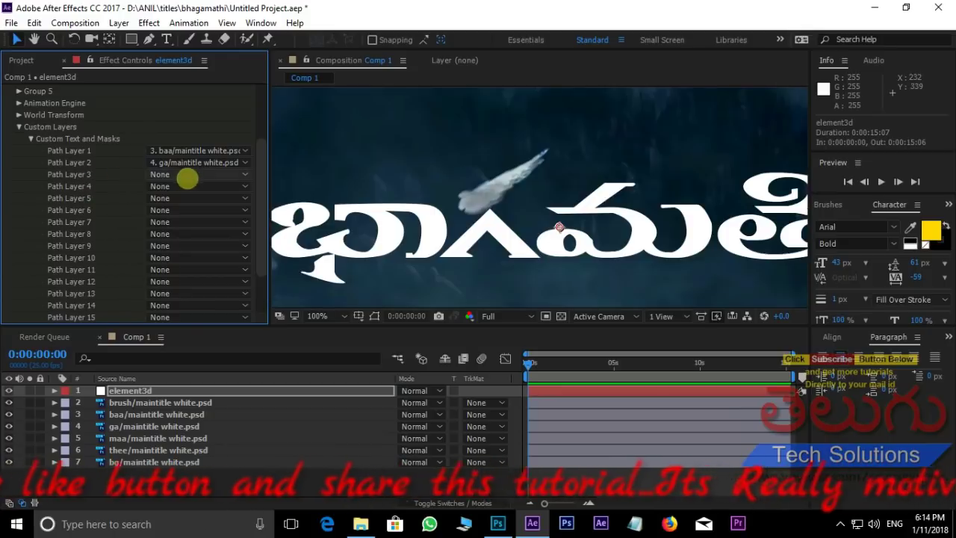
click(187, 175)
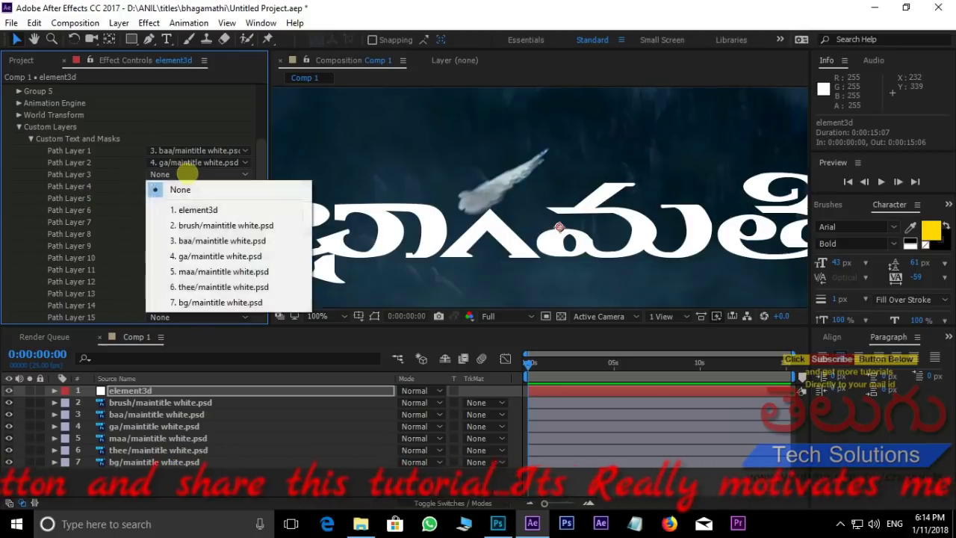
click(185, 271)
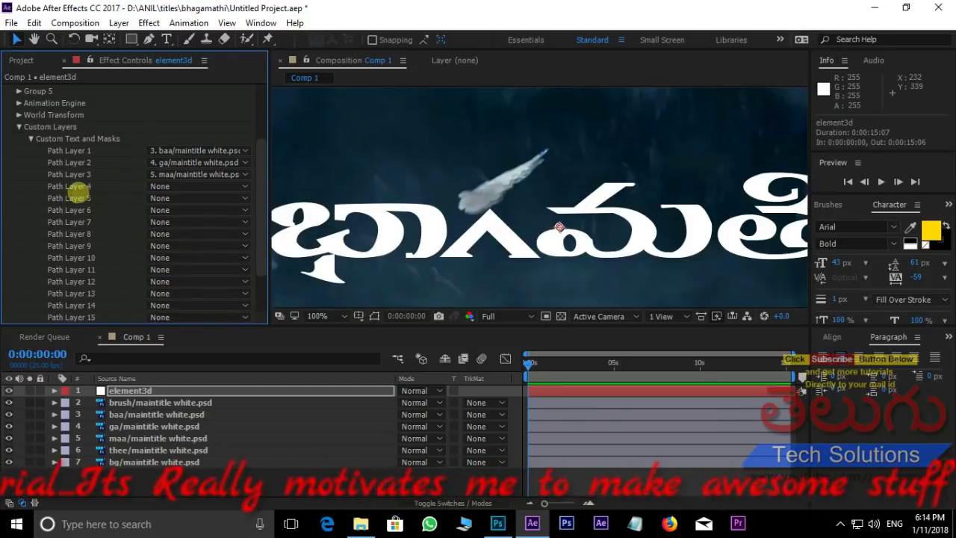
click(222, 187)
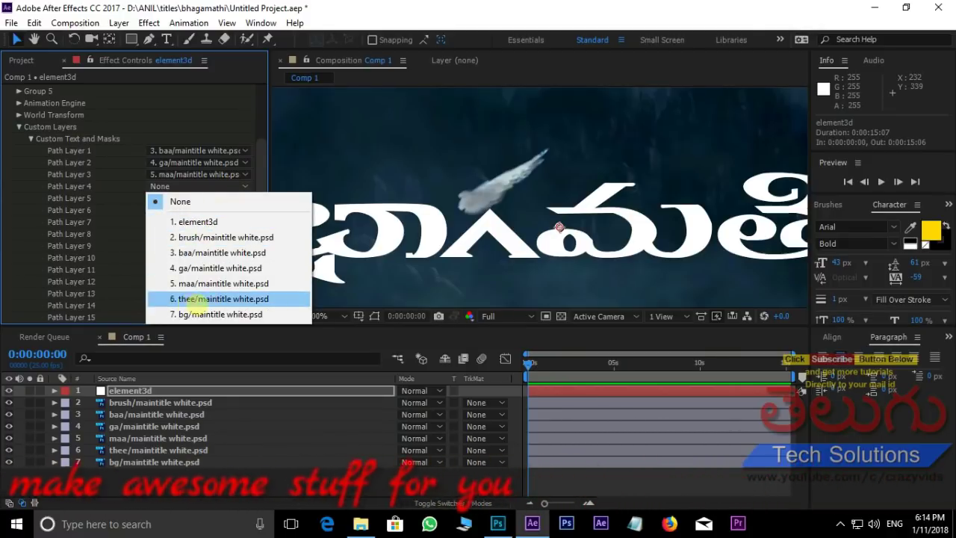
click(195, 298)
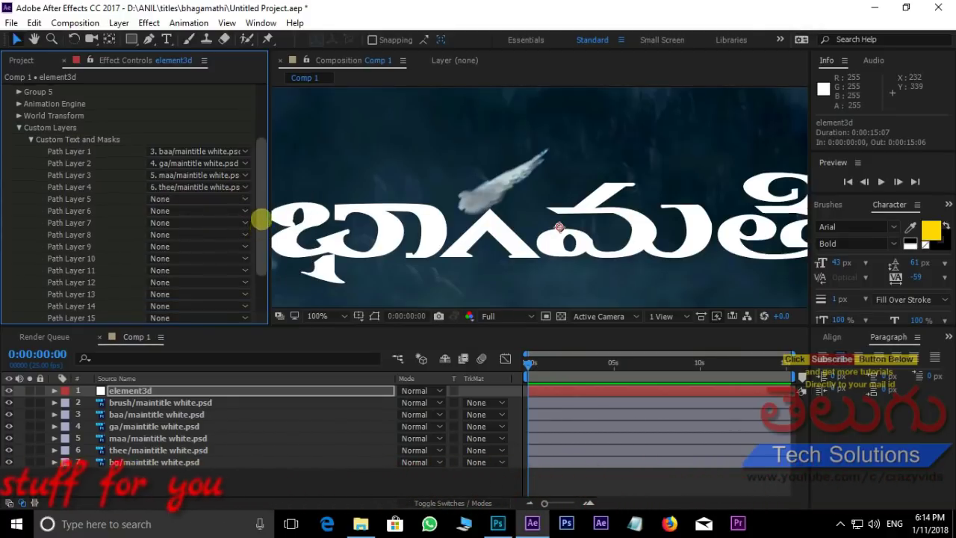
drag(260, 218, 259, 147)
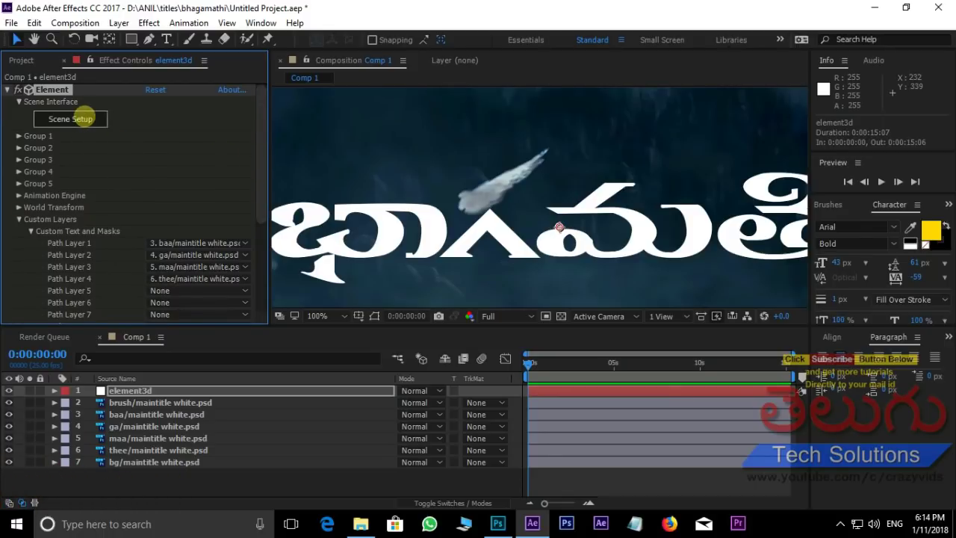
- In Element 3D Scene Setup, extrude Custom Path 1 into a model and inspect it
click(81, 118)
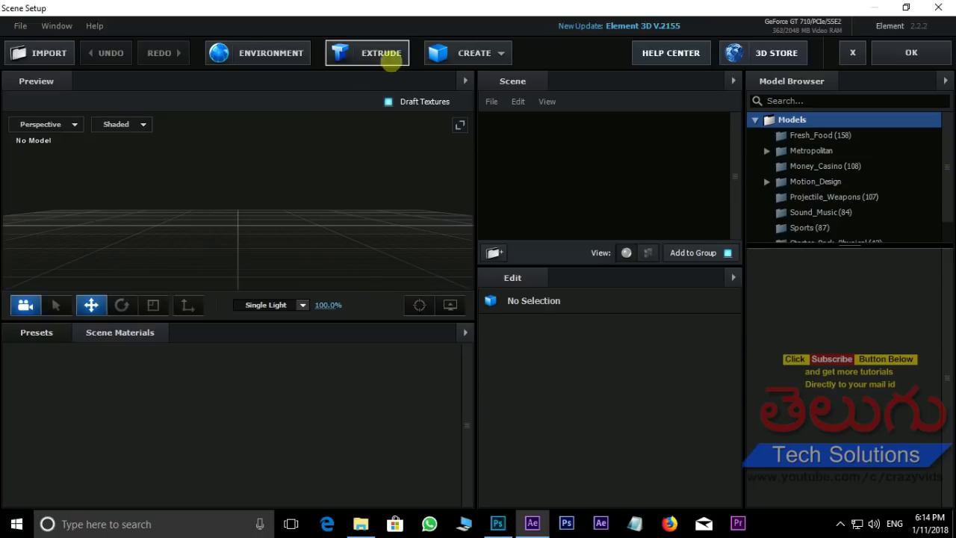
click(376, 51)
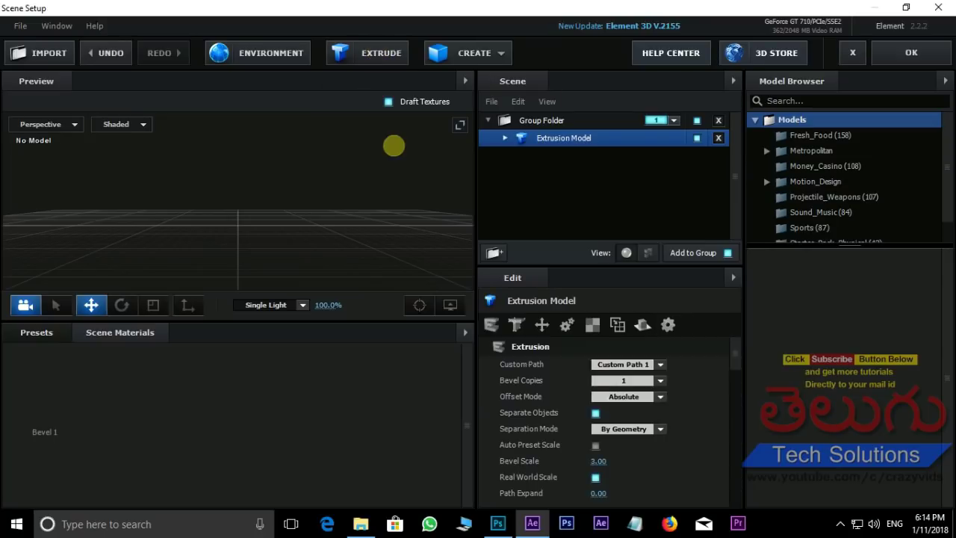
drag(279, 247, 322, 275)
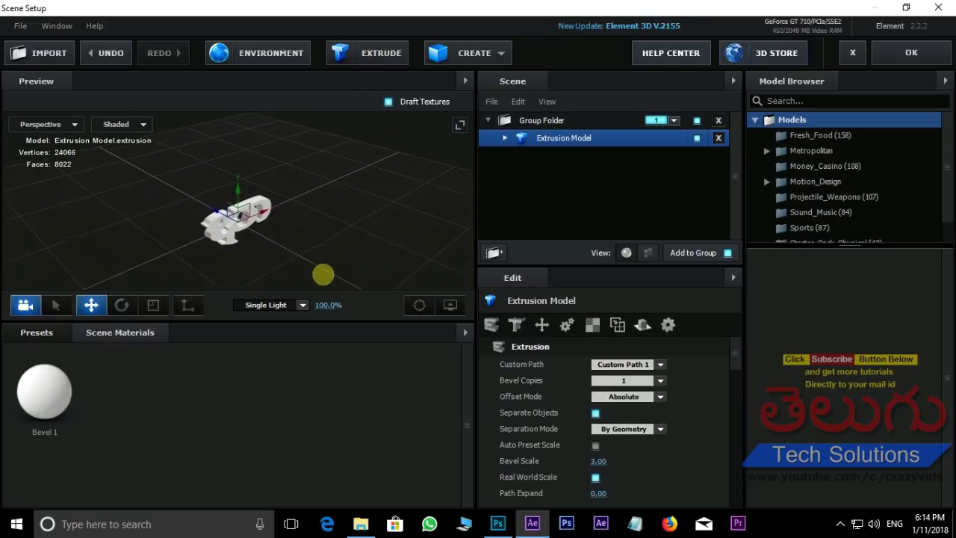
mouse_move(317, 217)
mouse_down()
mouse_move(315, 198)
mouse_move(273, 209)
mouse_move(296, 190)
mouse_move(340, 191)
mouse_move(331, 171)
mouse_move(245, 187)
mouse_up()
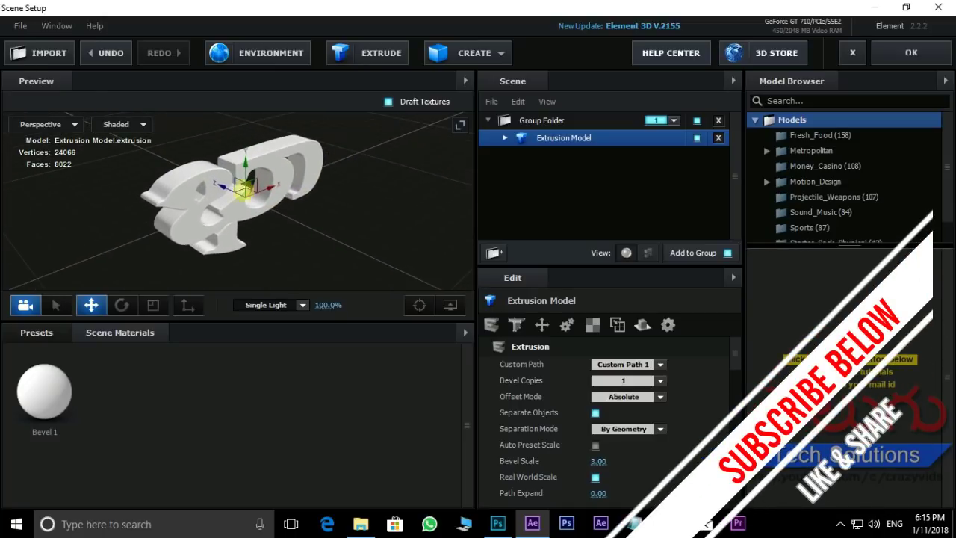
mouse_move(275, 261)
mouse_down()
mouse_move(406, 271)
mouse_move(401, 175)
mouse_move(249, 271)
mouse_move(279, 283)
mouse_move(298, 210)
mouse_up()
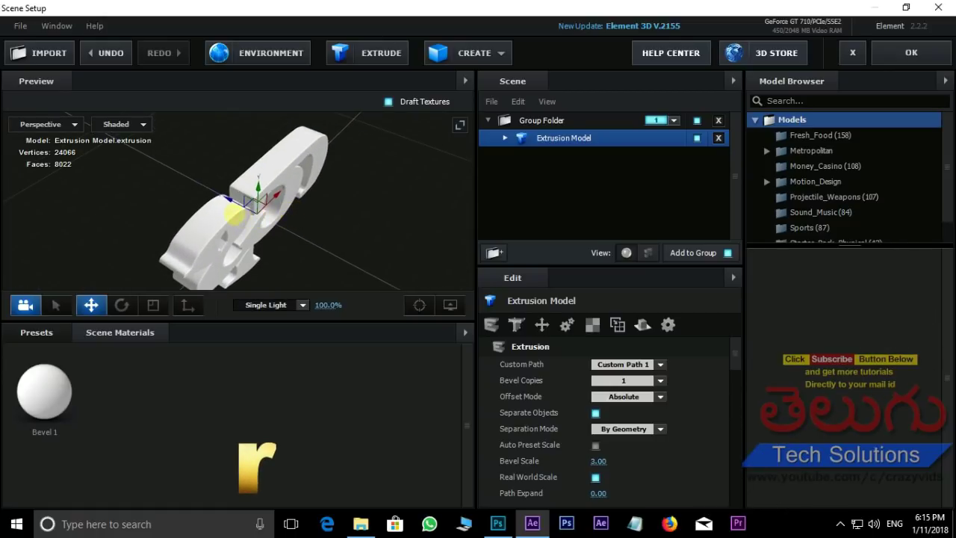
key(r)
drag(224, 196, 223, 195)
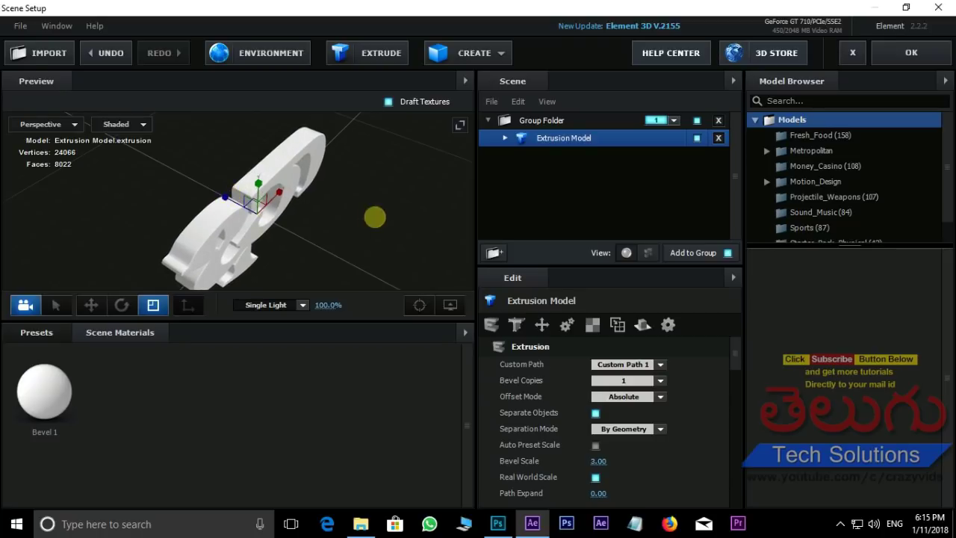
drag(374, 217, 317, 219)
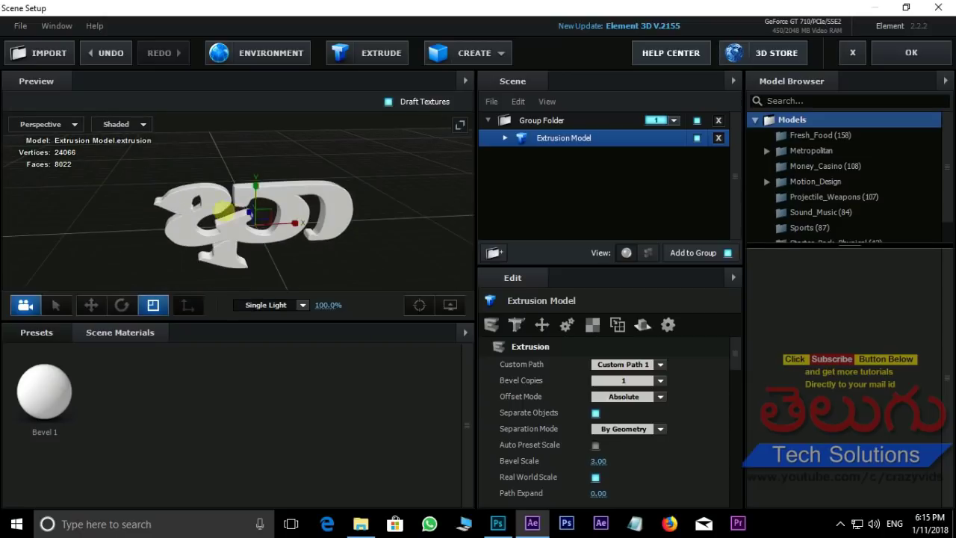
- Switch the preview to the Front view and toggle the model's visibility
click(75, 124)
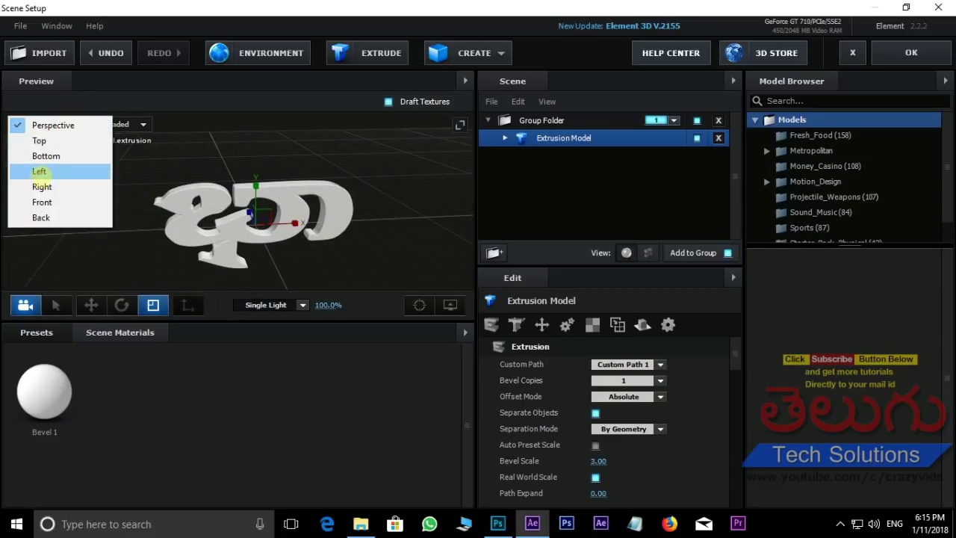
click(54, 202)
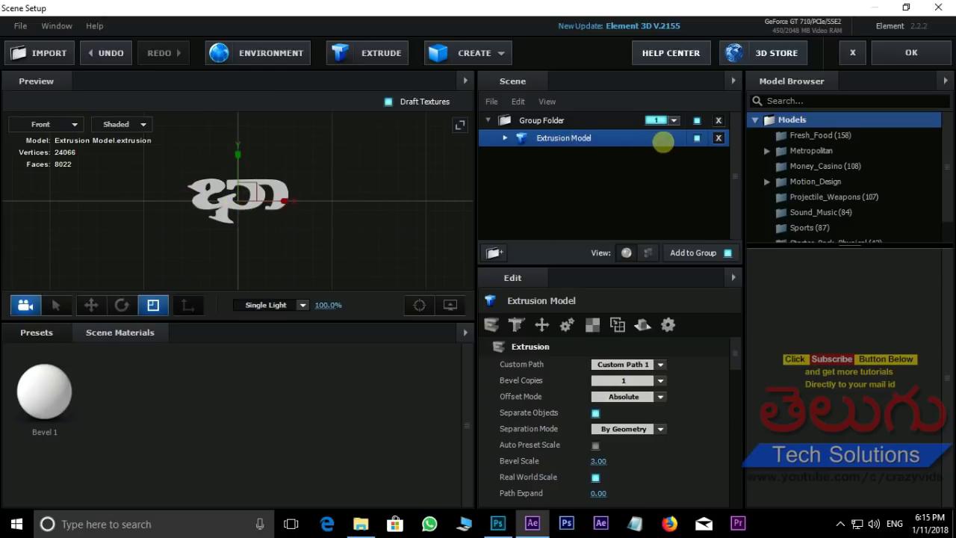
click(697, 137)
click(696, 137)
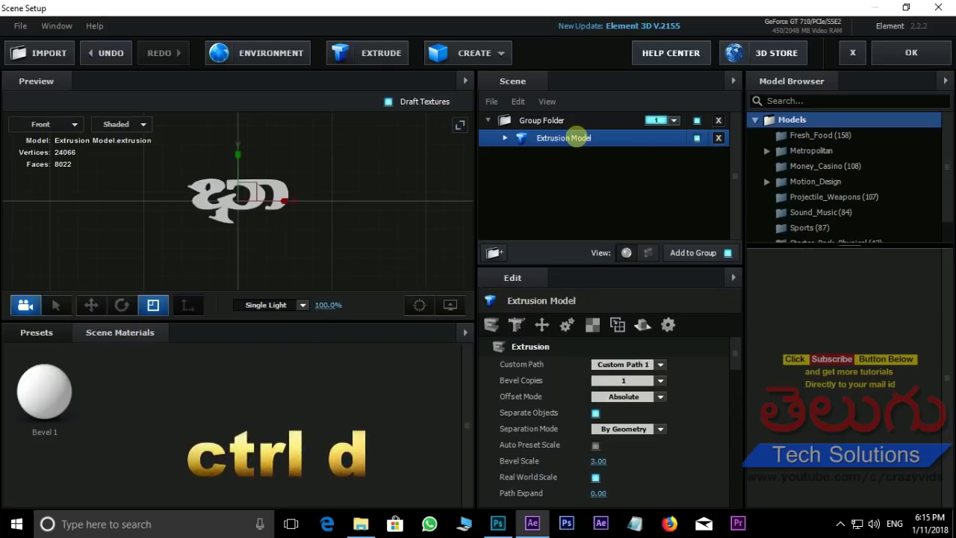
- Duplicate the Extrusion Model and build the second copy from Custom Path 2
key(ctrl+d)
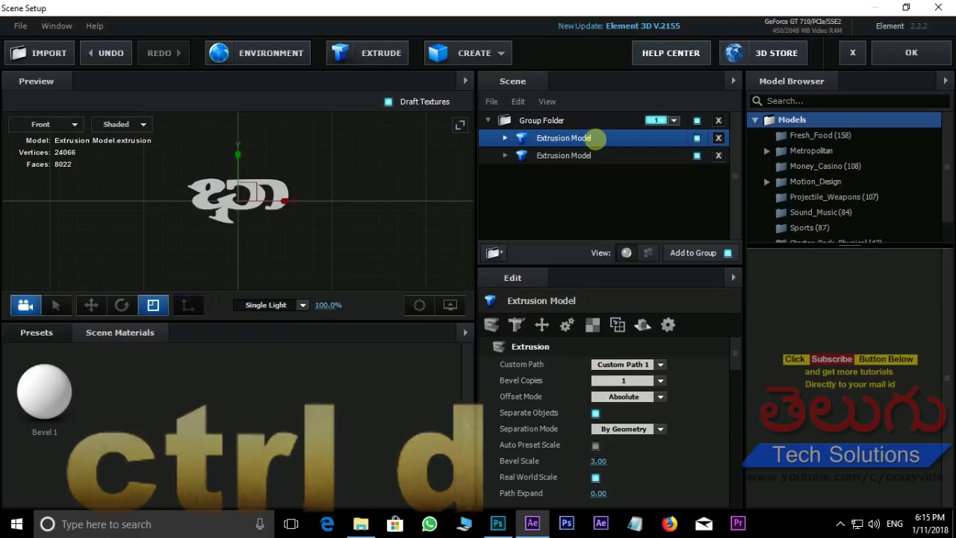
key(ctrl+d)
key(ctrl+d)
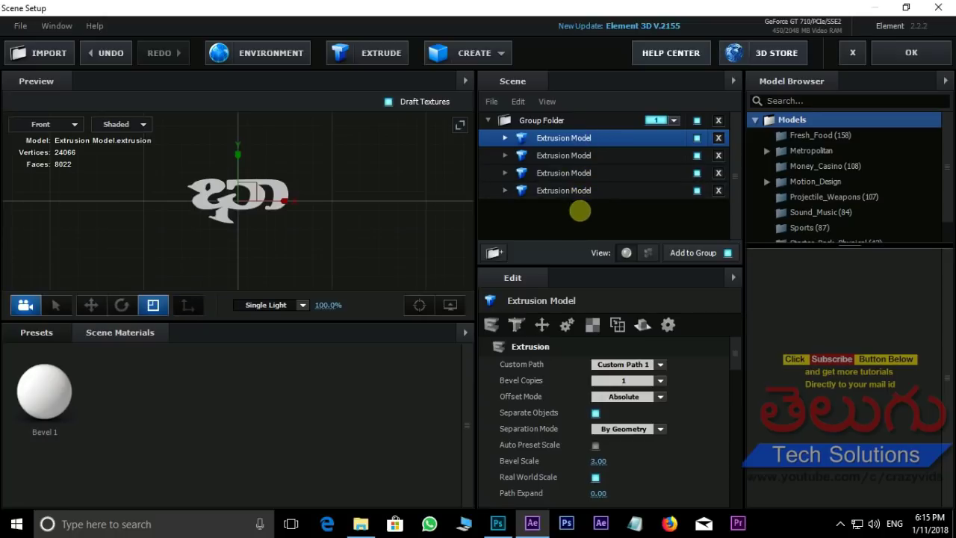
click(575, 155)
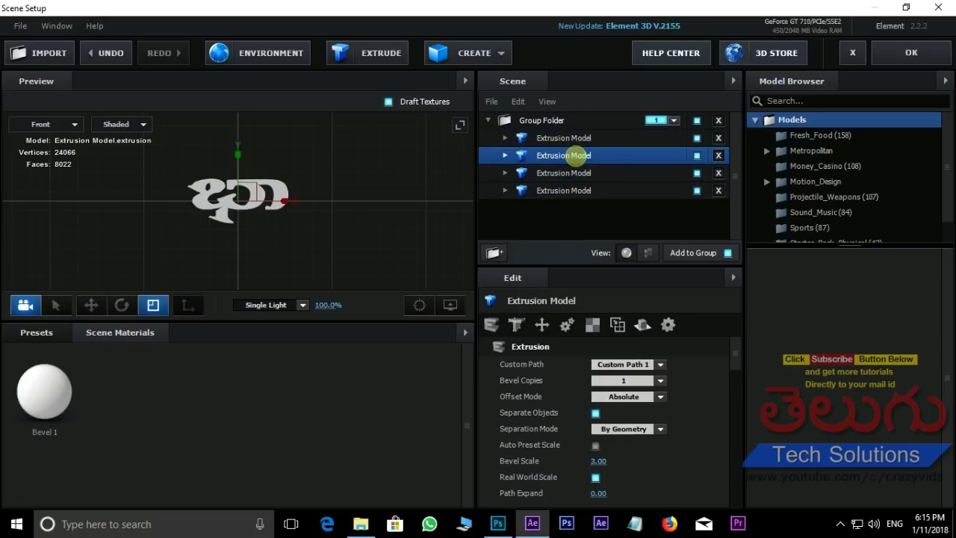
click(647, 364)
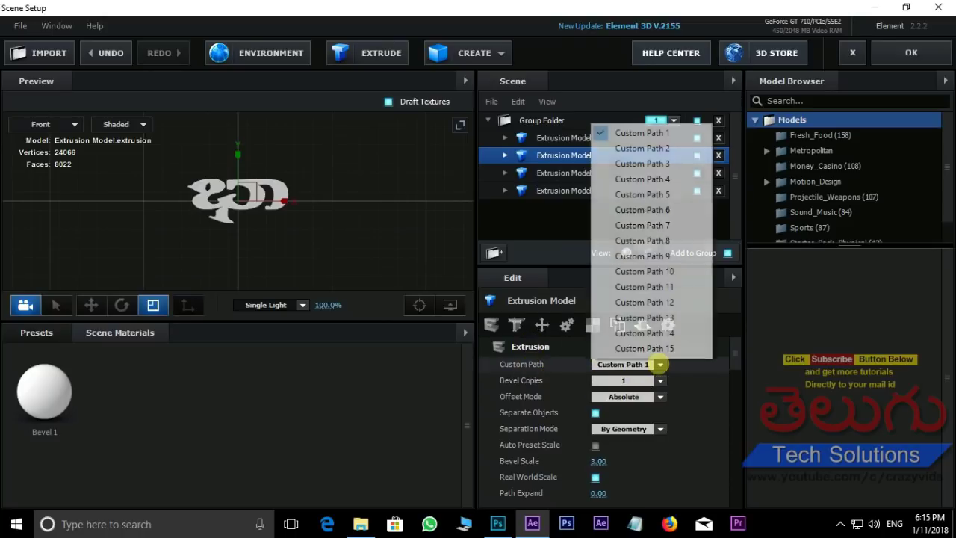
click(640, 145)
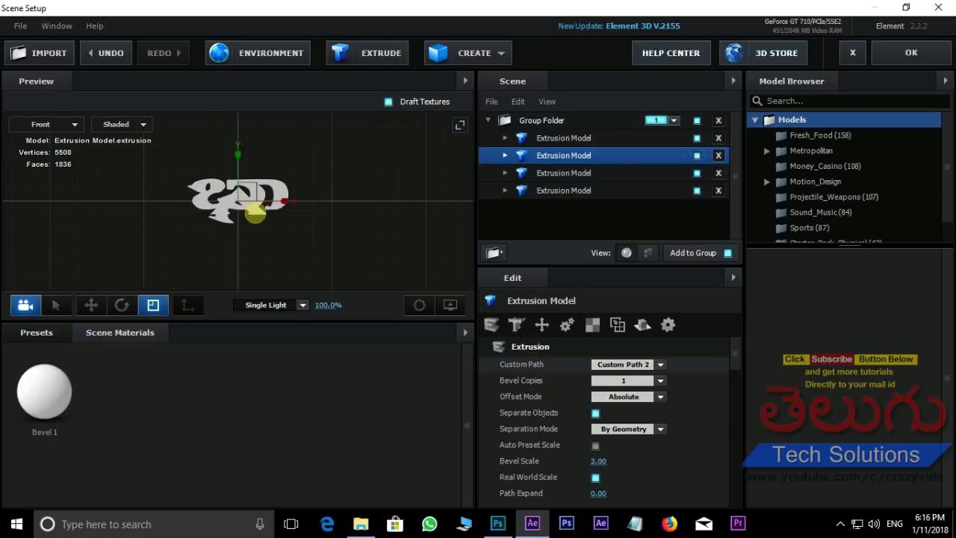
- Build the third and fourth copies from Custom Paths 3 and 4
click(563, 172)
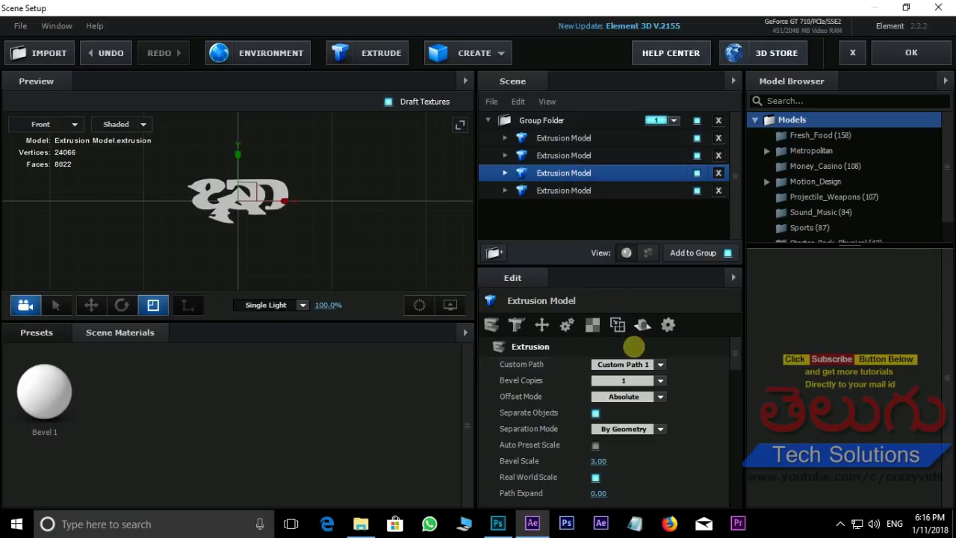
click(656, 364)
click(661, 163)
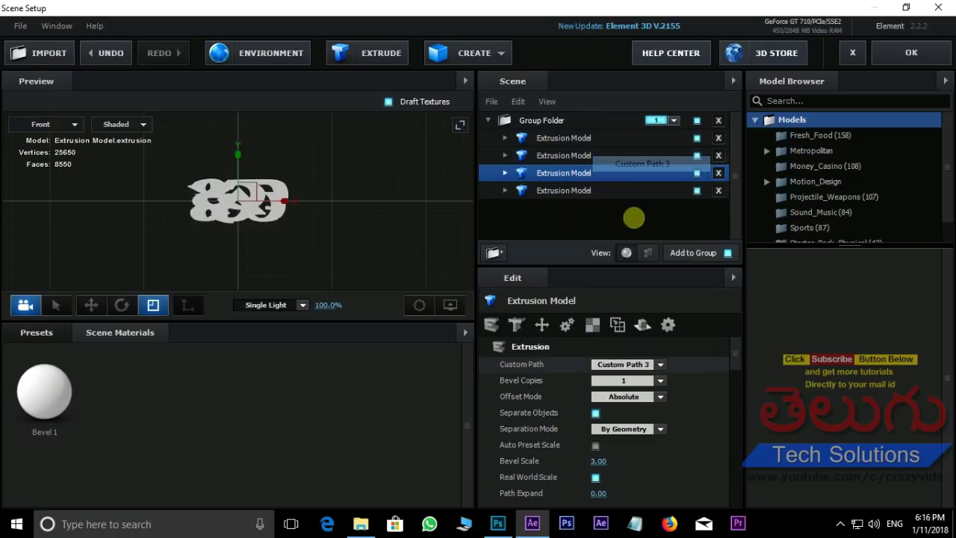
click(560, 191)
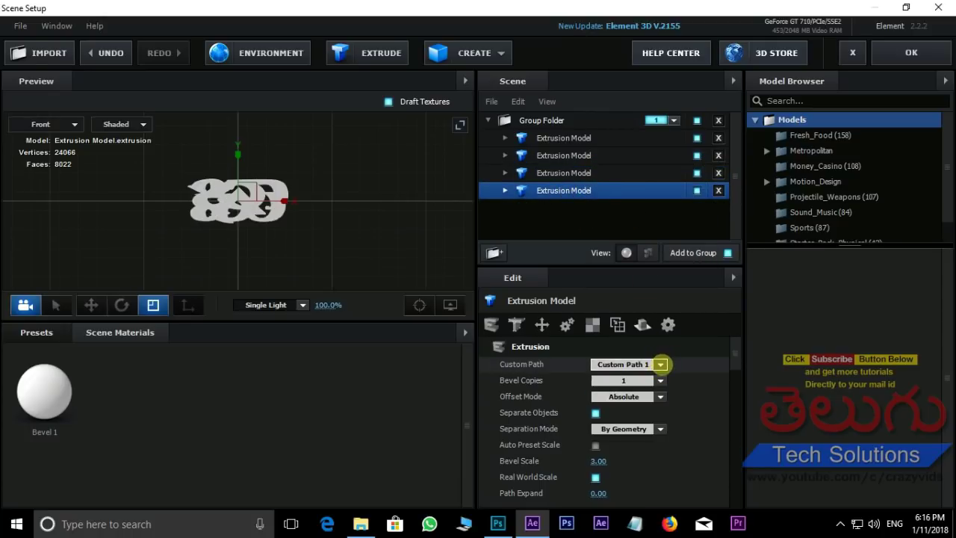
click(660, 364)
click(641, 180)
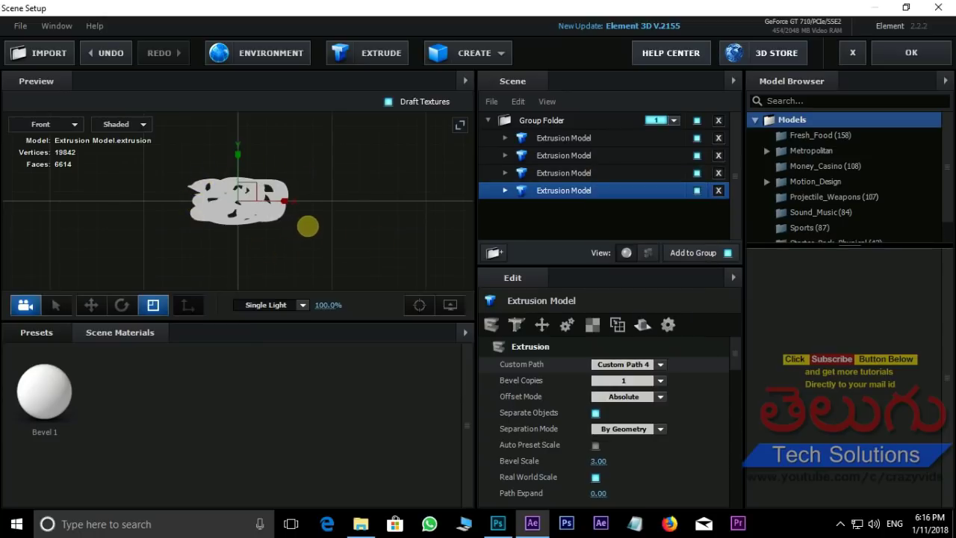
drag(237, 224, 256, 224)
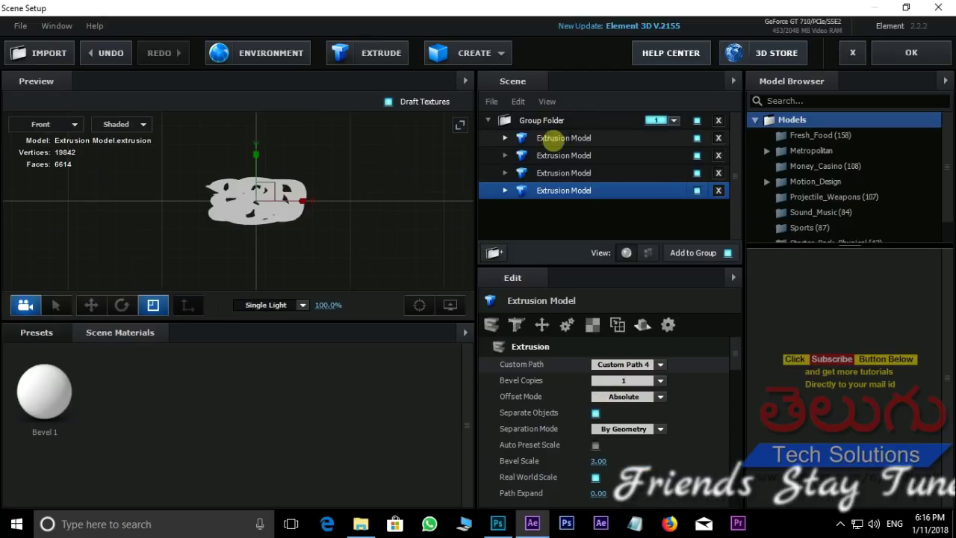
- With the Move tool, drag the first letter extrusion left along the X axis
click(552, 141)
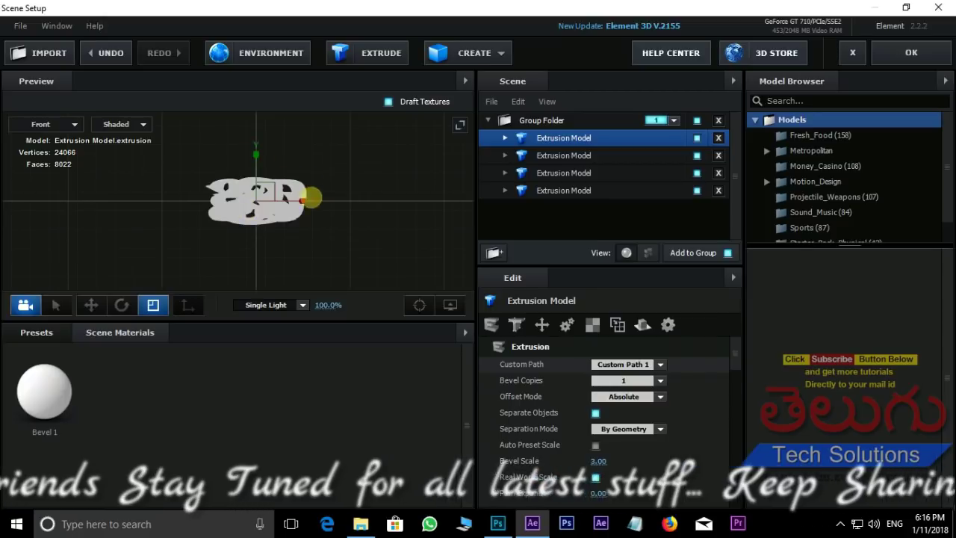
key(w)
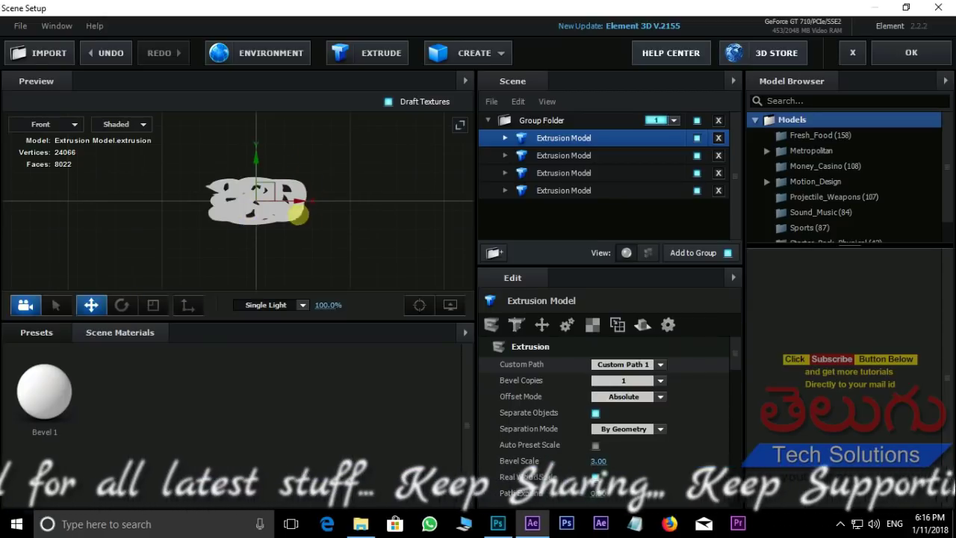
drag(306, 200, 160, 204)
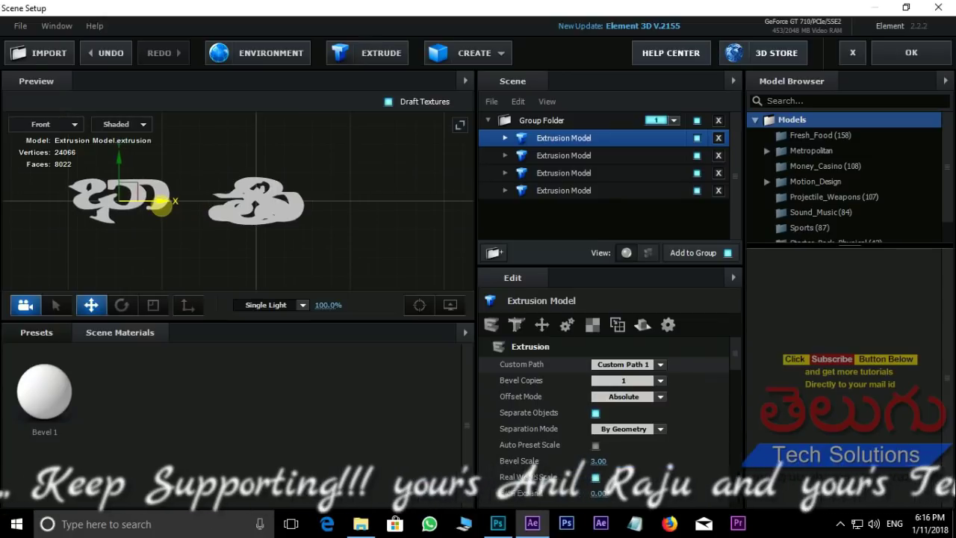
- Shift the last letter extrusion right along X, then nudge it slightly back left
click(564, 155)
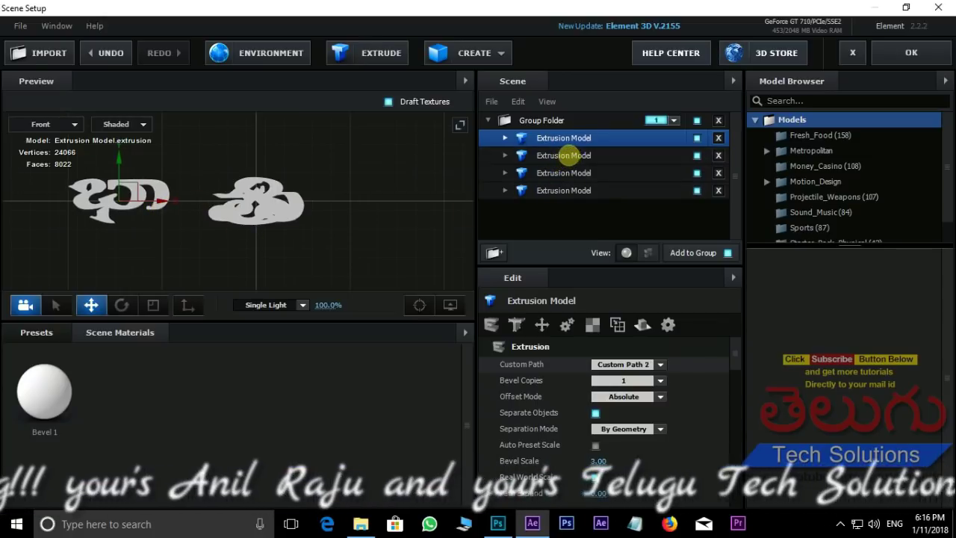
click(563, 155)
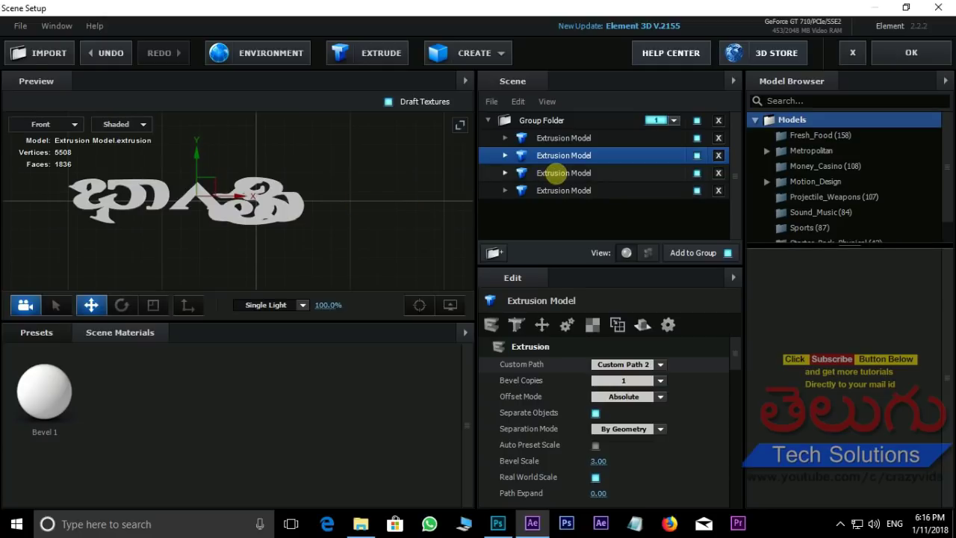
click(557, 173)
click(563, 191)
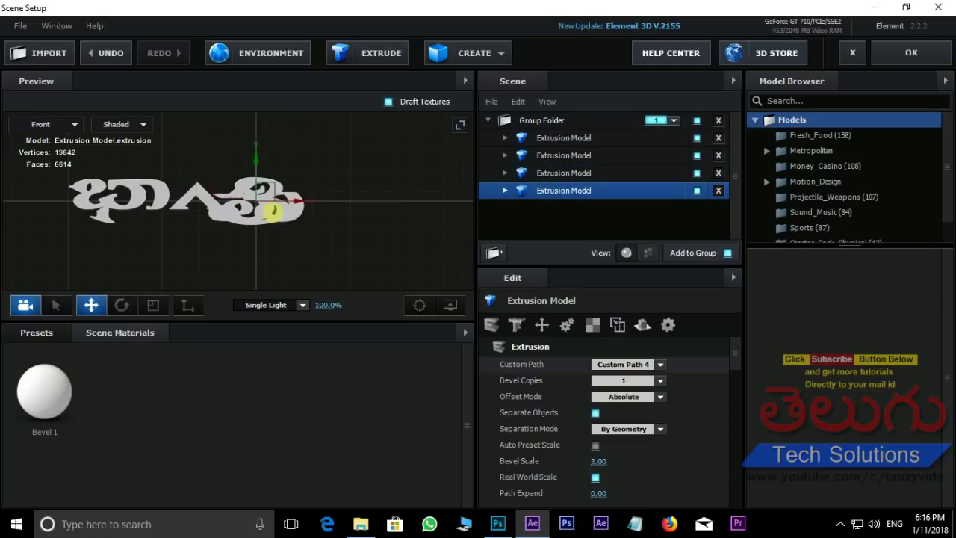
drag(291, 200, 410, 200)
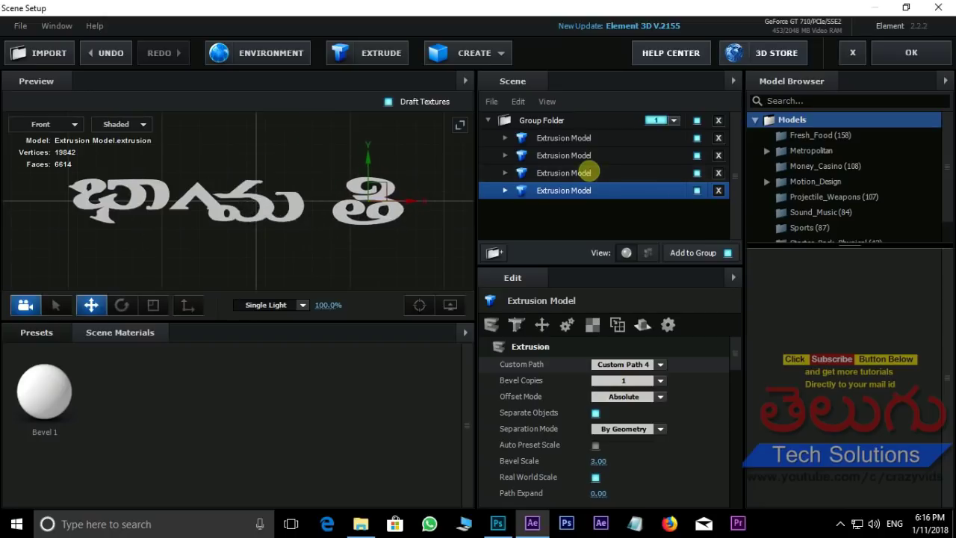
click(587, 172)
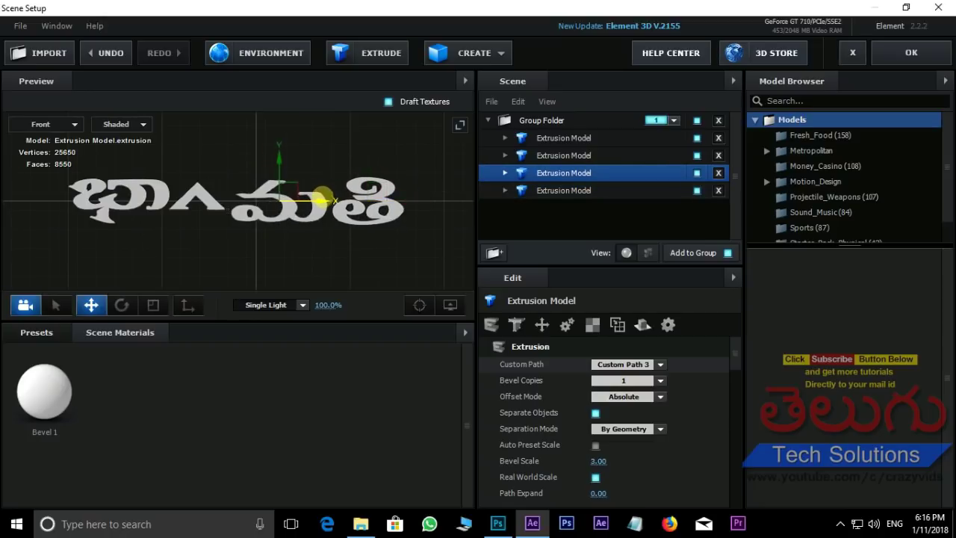
click(564, 190)
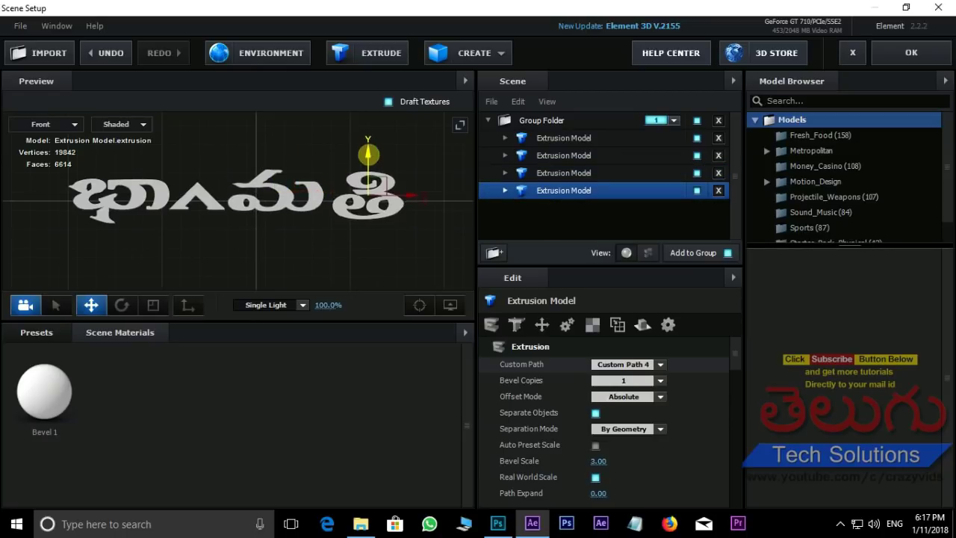
drag(405, 186, 401, 186)
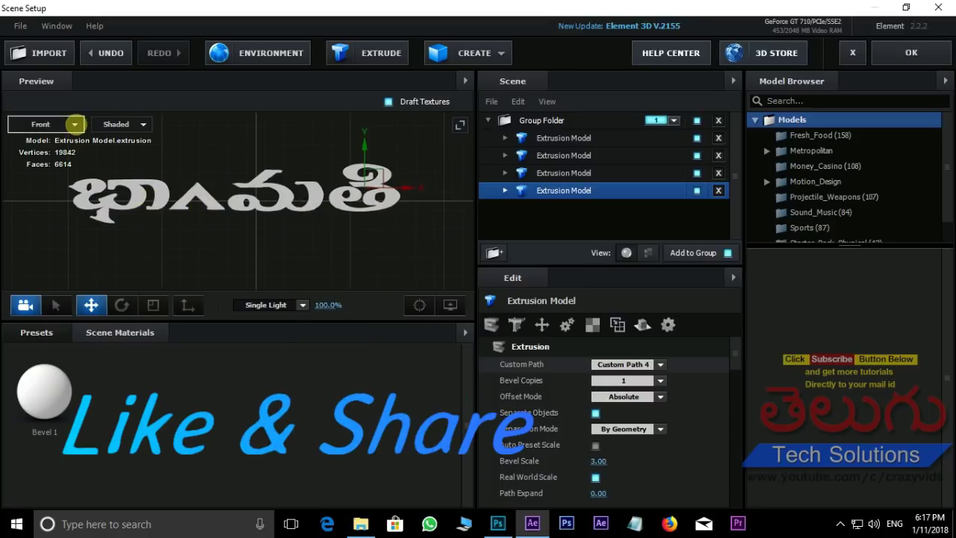
- Switch the Element 3D preview to Perspective and orbit to an angled view of the title
click(74, 125)
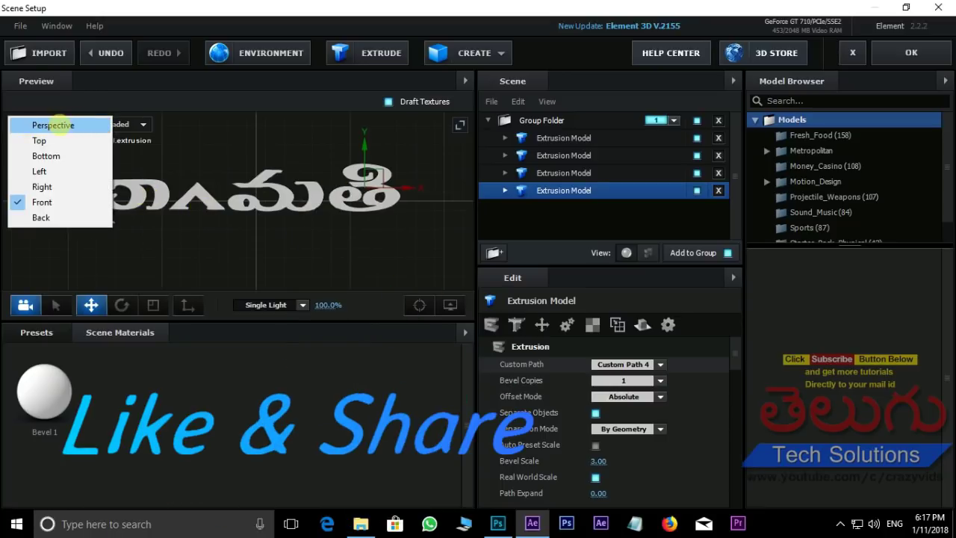
click(53, 124)
drag(348, 230, 366, 222)
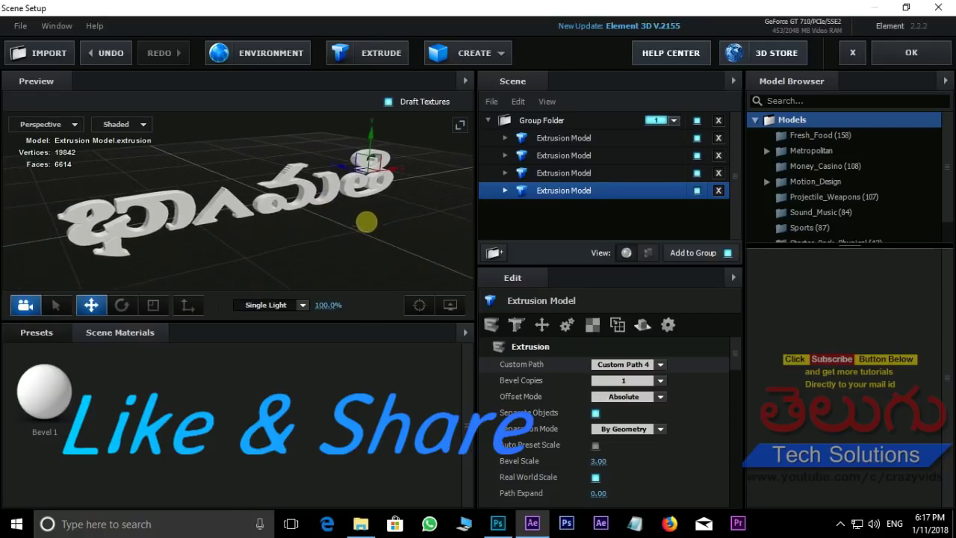
mouse_move(249, 229)
mouse_down()
mouse_move(280, 223)
mouse_move(213, 191)
mouse_move(296, 240)
mouse_up()
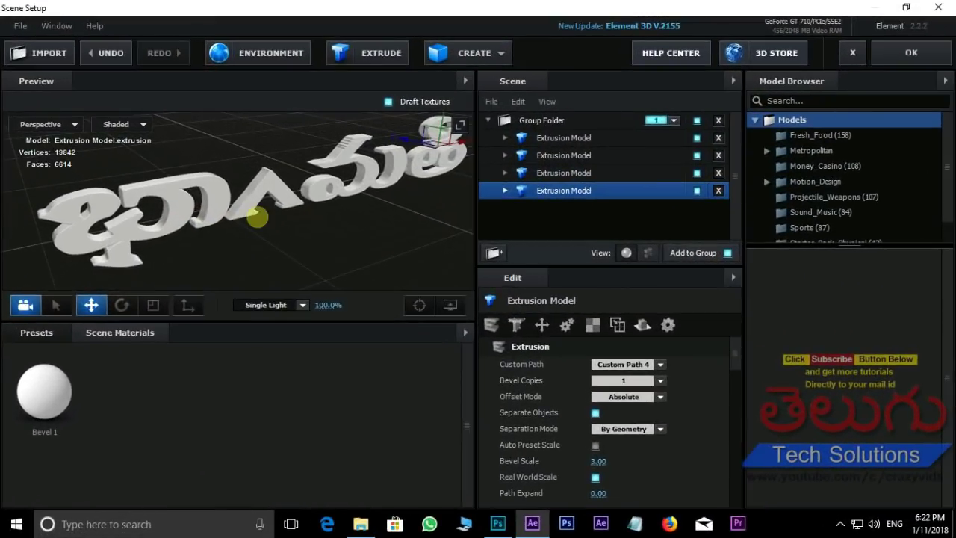
drag(256, 213, 320, 216)
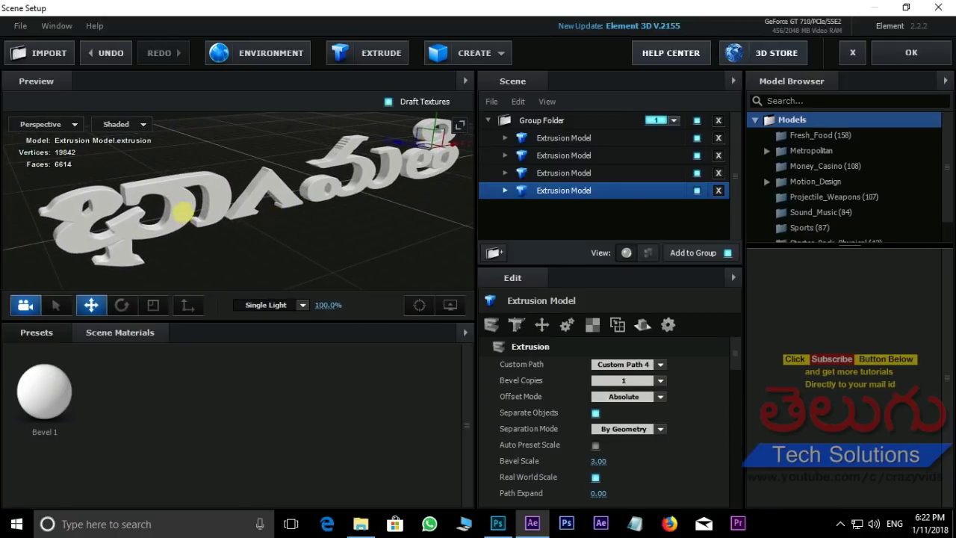
drag(324, 208, 185, 250)
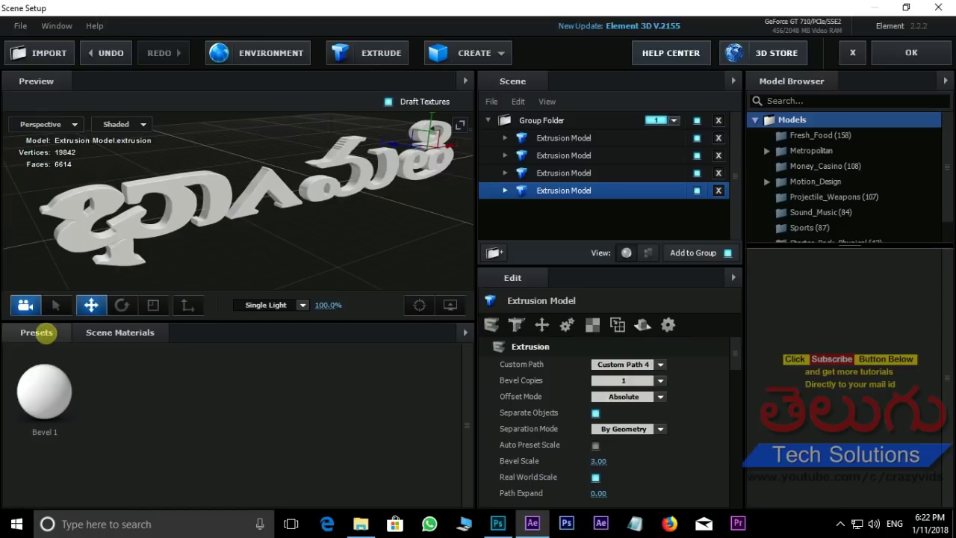
- Drag a cracked concrete preset from Pro_Shaders > Concrete onto the title letters, then zoom out
click(39, 333)
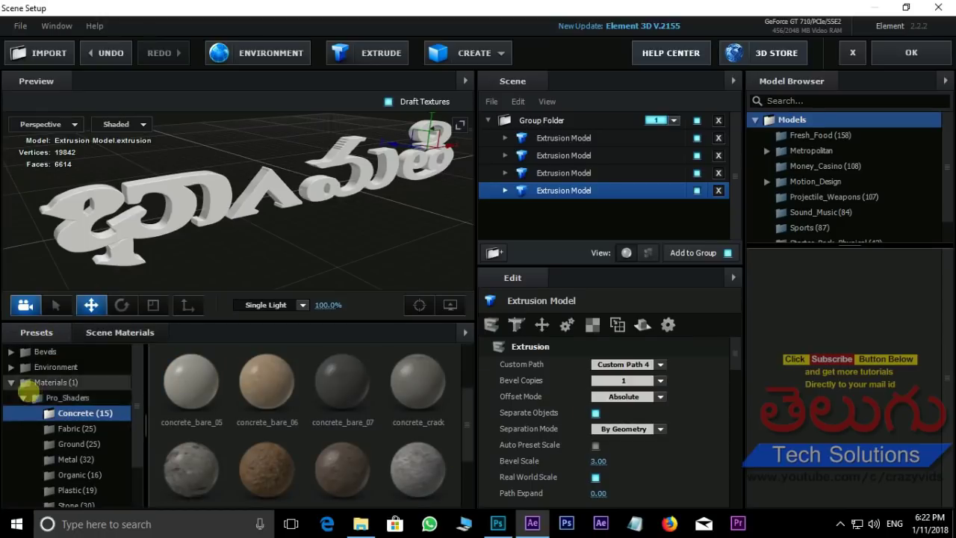
scroll(156, 359, down, 1)
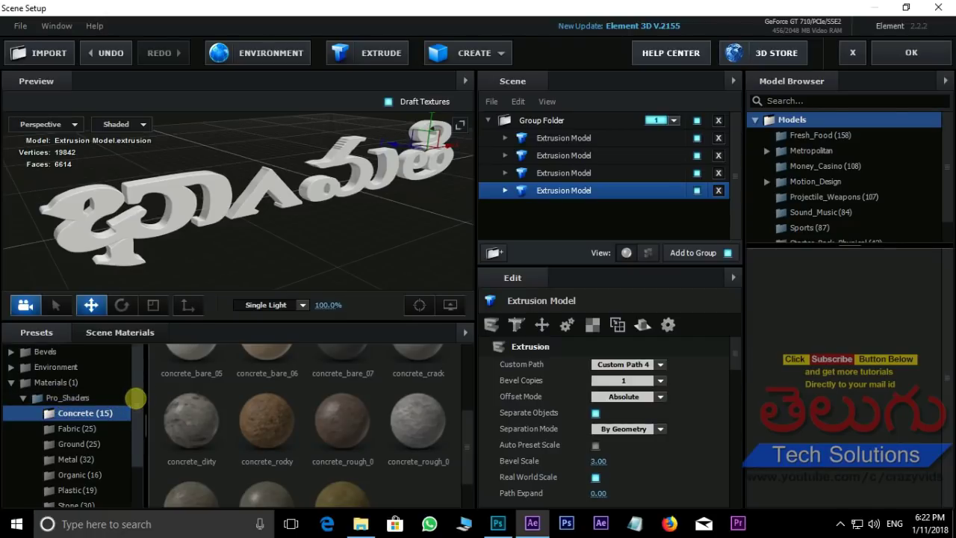
scroll(135, 398, down, 1)
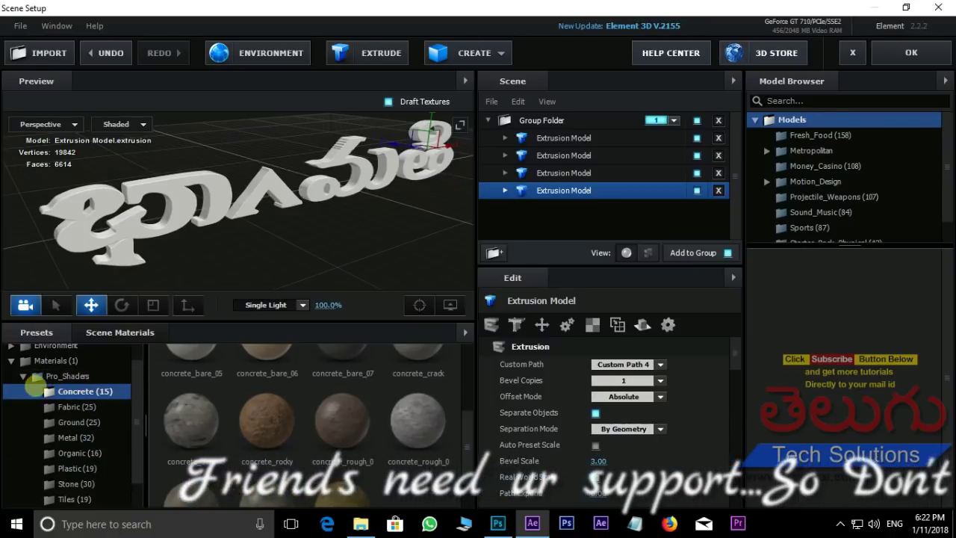
scroll(135, 377, up, 1)
scroll(135, 380, up, 1)
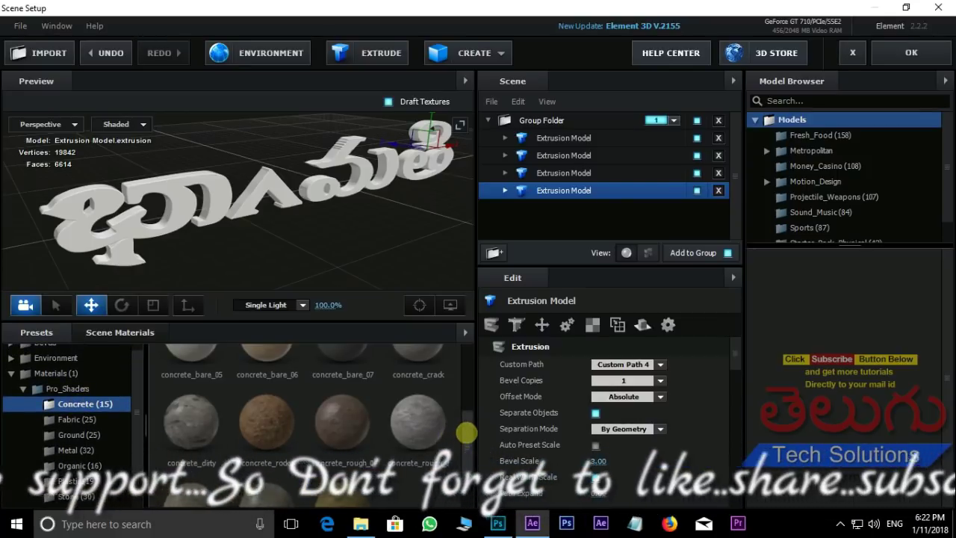
drag(467, 433, 471, 381)
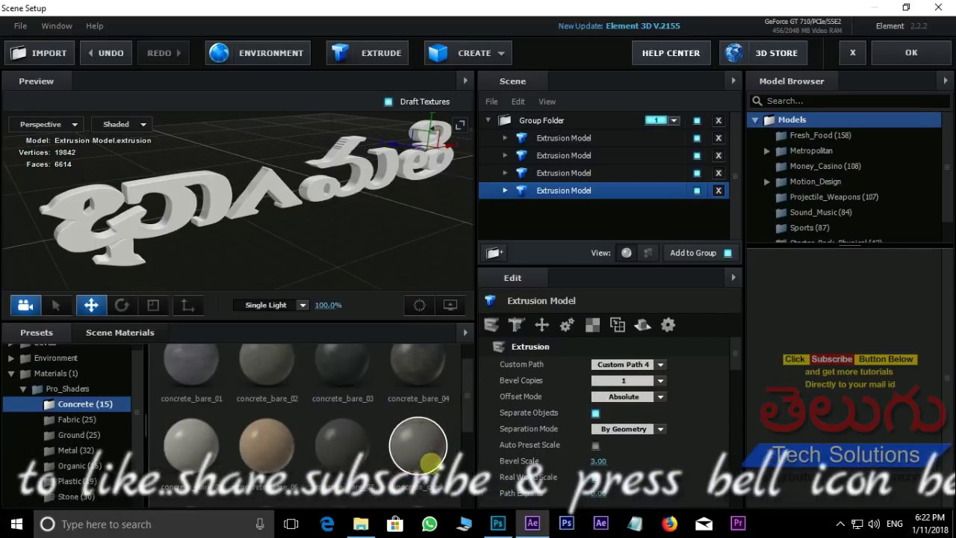
drag(424, 448, 122, 228)
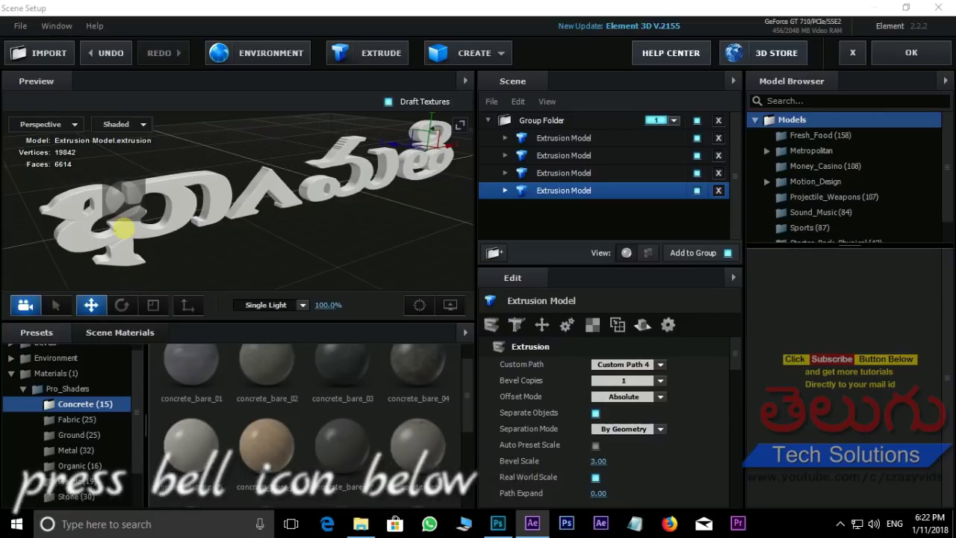
mouse_move(123, 228)
mouse_down()
mouse_move(441, 251)
mouse_move(262, 240)
mouse_up()
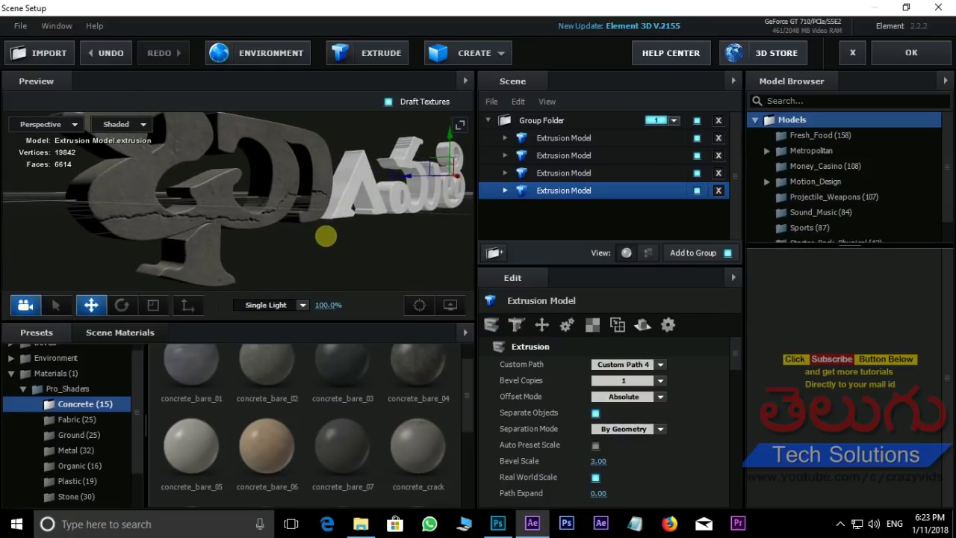
scroll(328, 246, down, 2)
scroll(336, 223, down, 2)
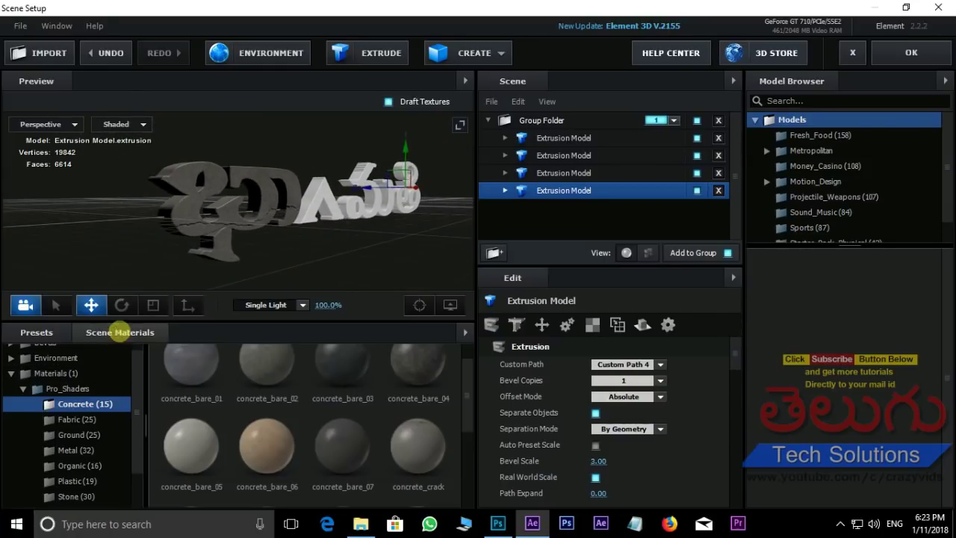
- In Scene Materials, rename the concrete_crack material to 'baa texture'
click(126, 332)
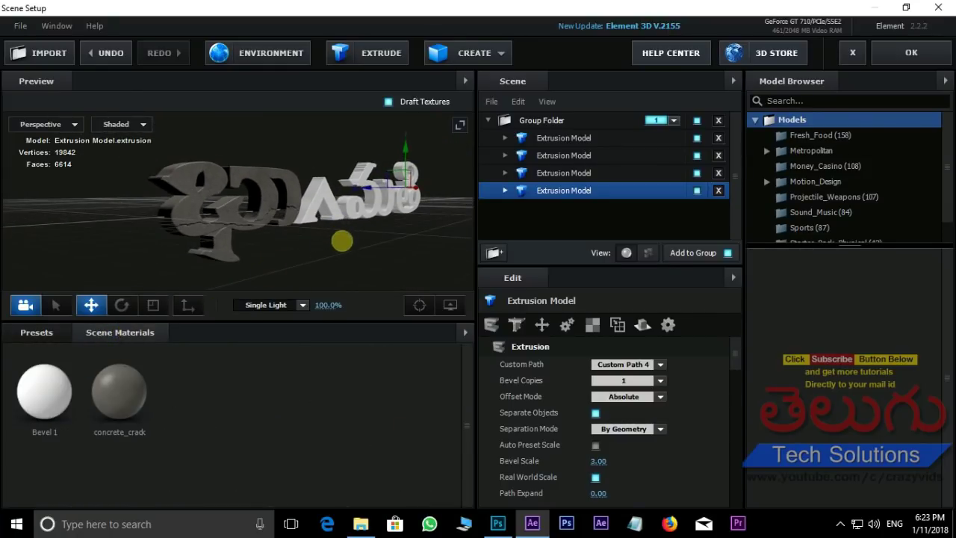
drag(341, 239, 301, 256)
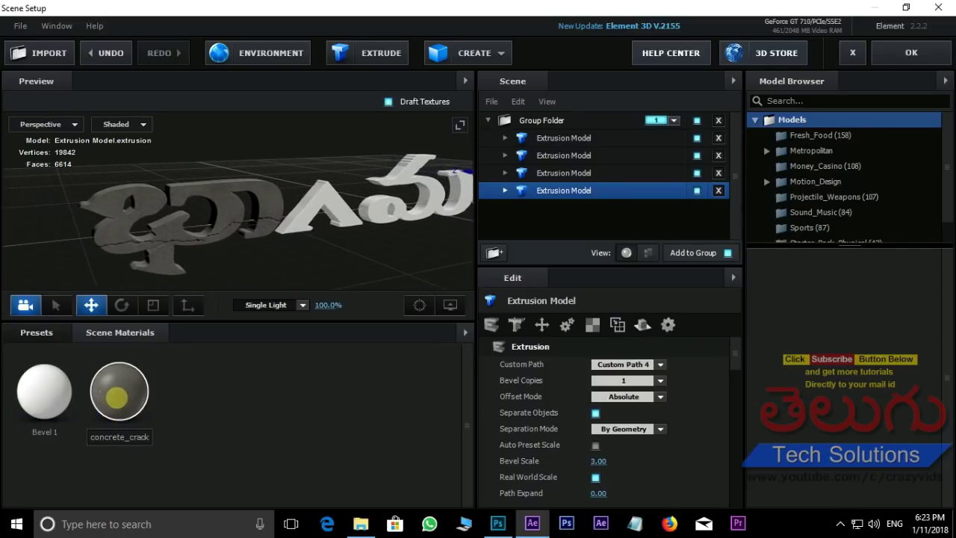
right_click(121, 407)
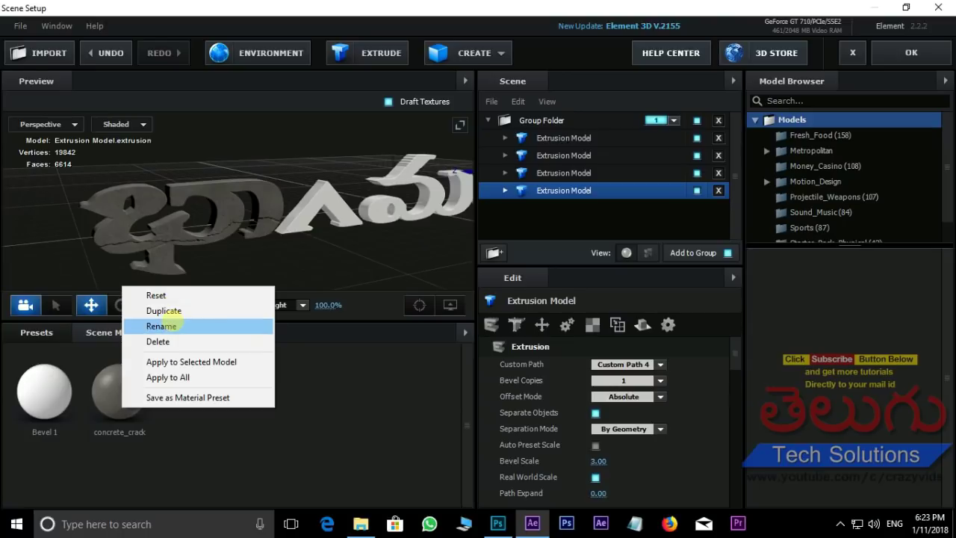
click(254, 327)
text(baa texture)
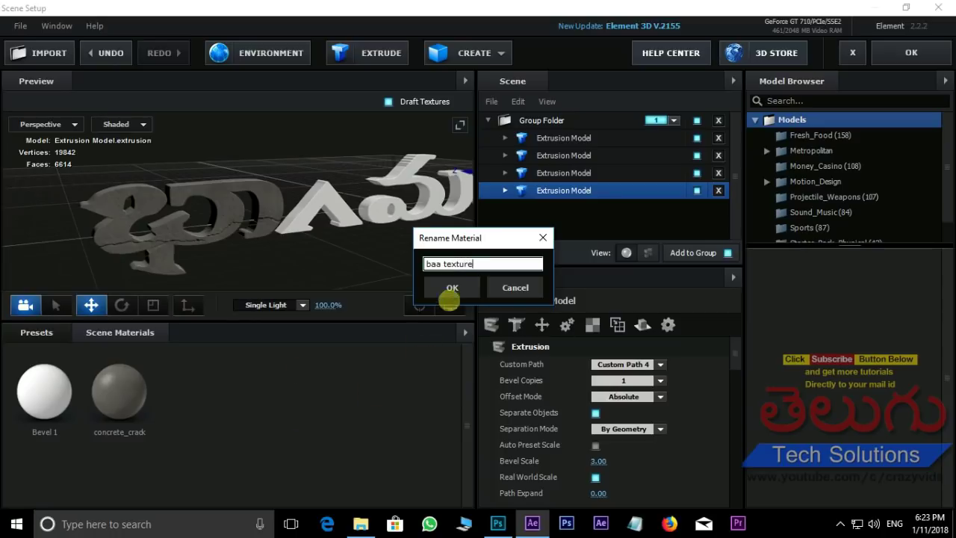
click(450, 290)
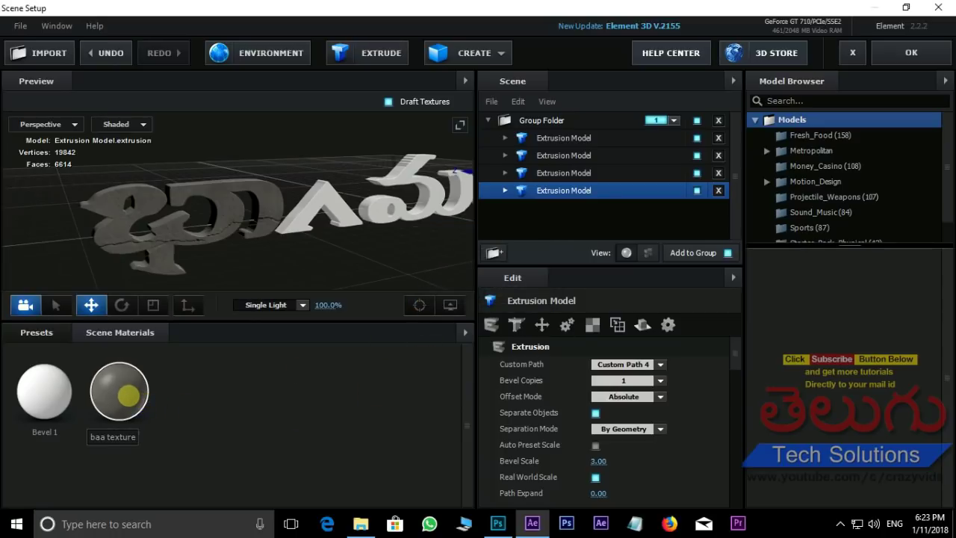
- Duplicate 'baa texture' and name the copy 'ga'
right_click(124, 394)
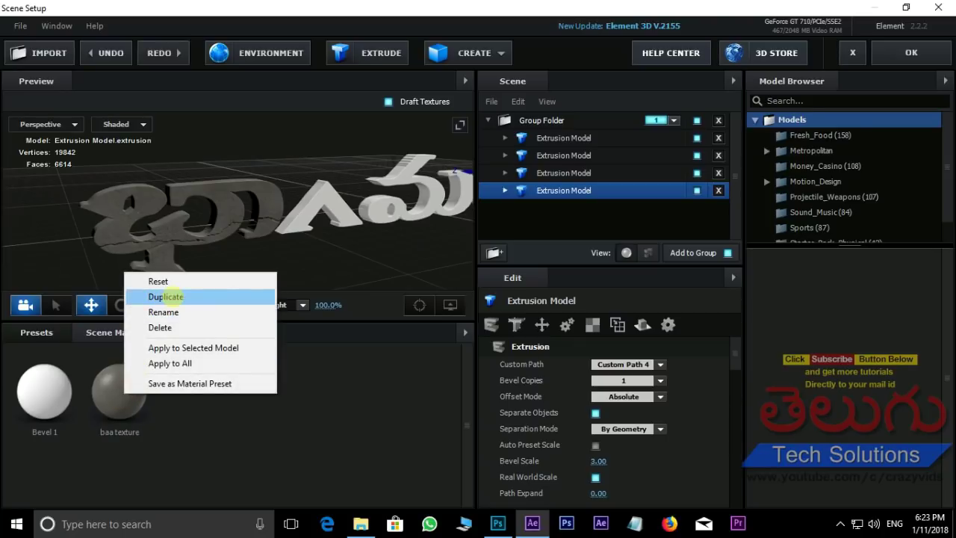
click(183, 296)
right_click(196, 406)
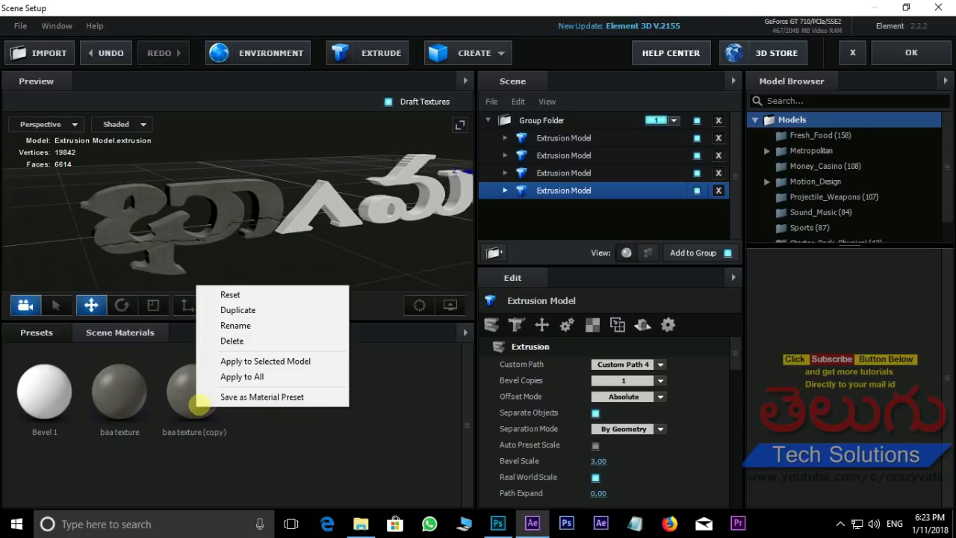
click(244, 325)
text(ga)
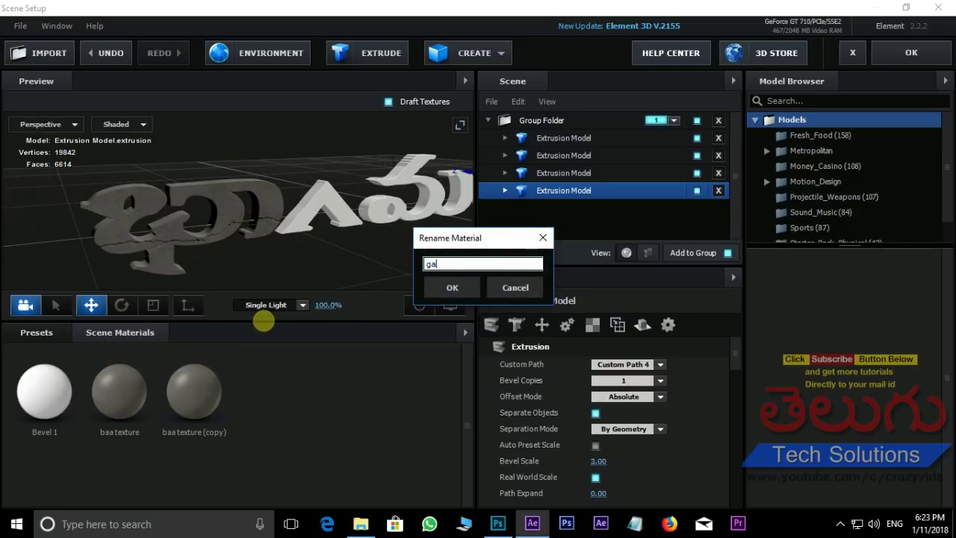
click(433, 288)
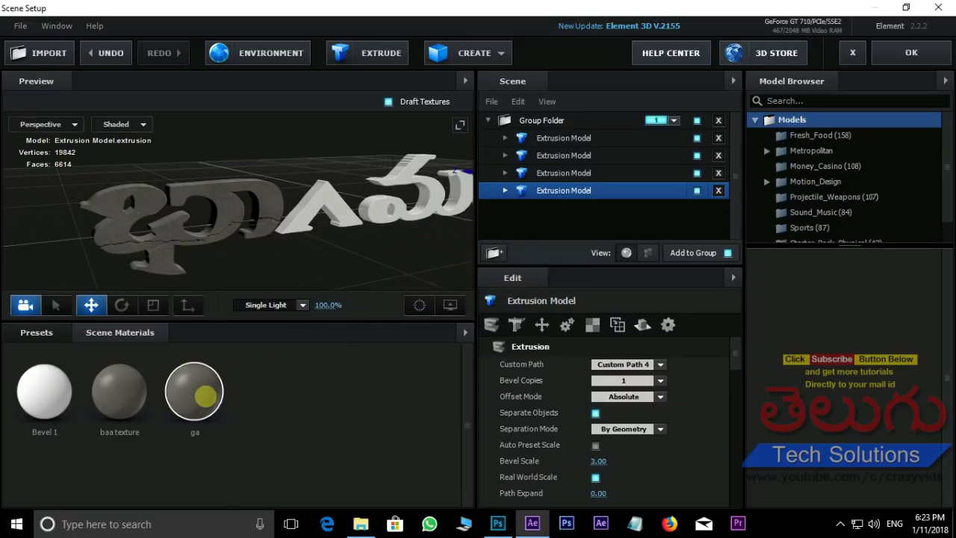
- Duplicate 'ga' and rename the copy 'maa'
right_click(203, 418)
click(250, 300)
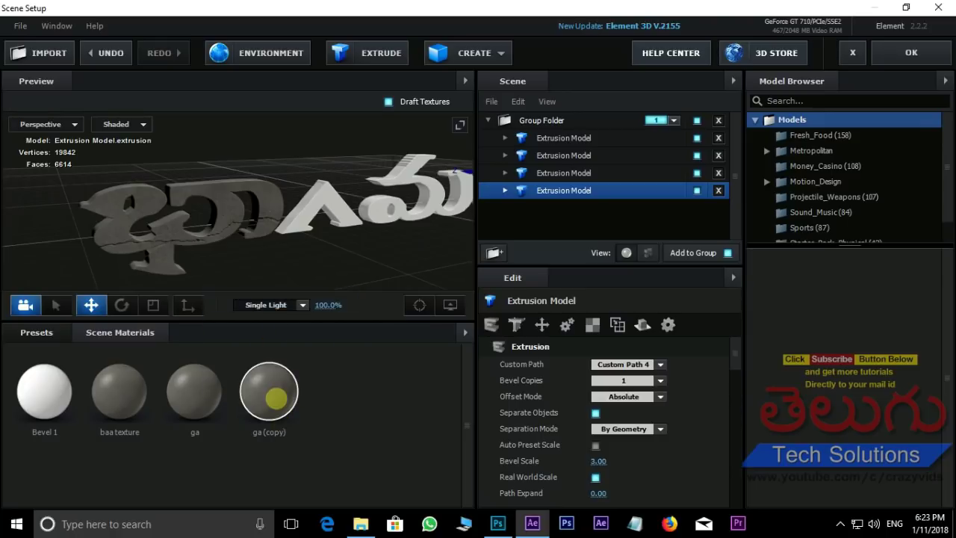
right_click(275, 398)
click(317, 317)
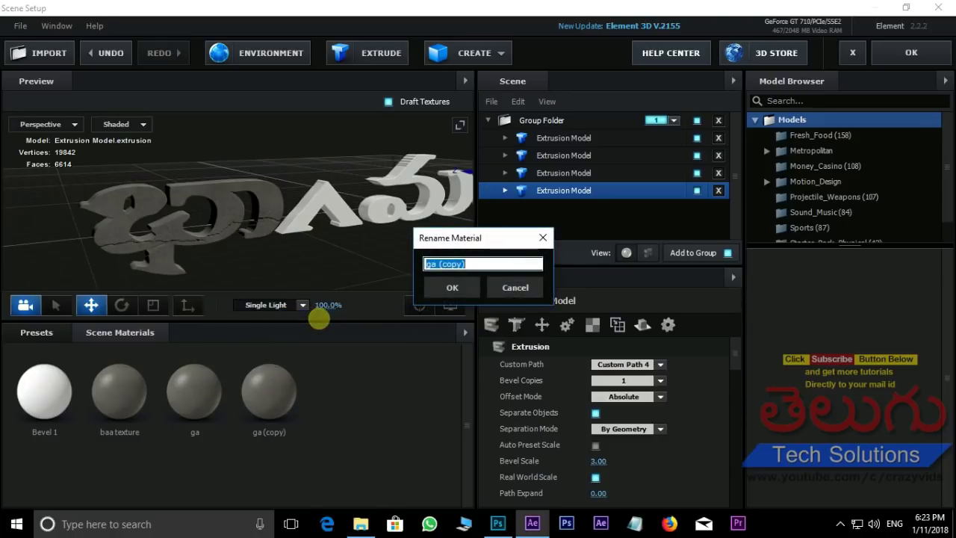
text(aa)
click(452, 288)
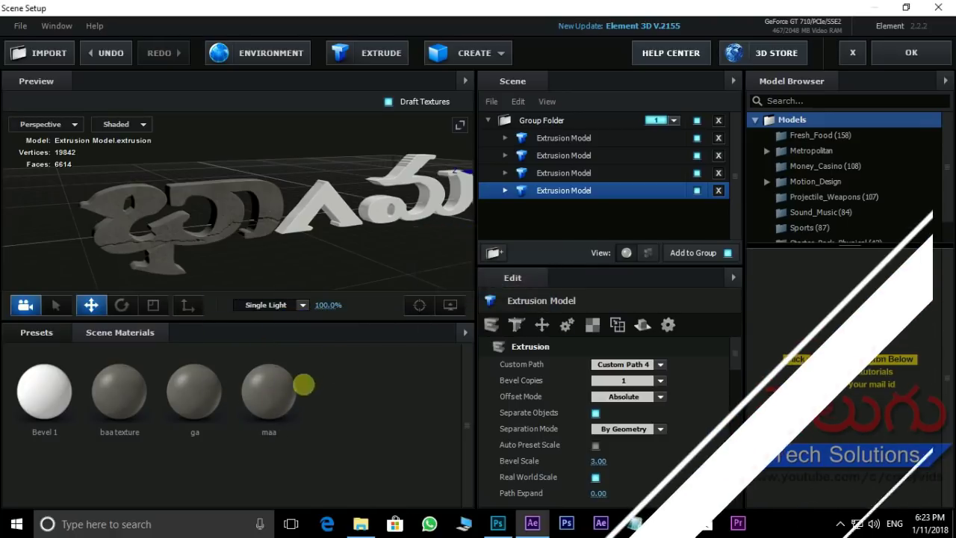
- Duplicate 'maa' and rename the copy 'the'
right_click(273, 390)
click(317, 295)
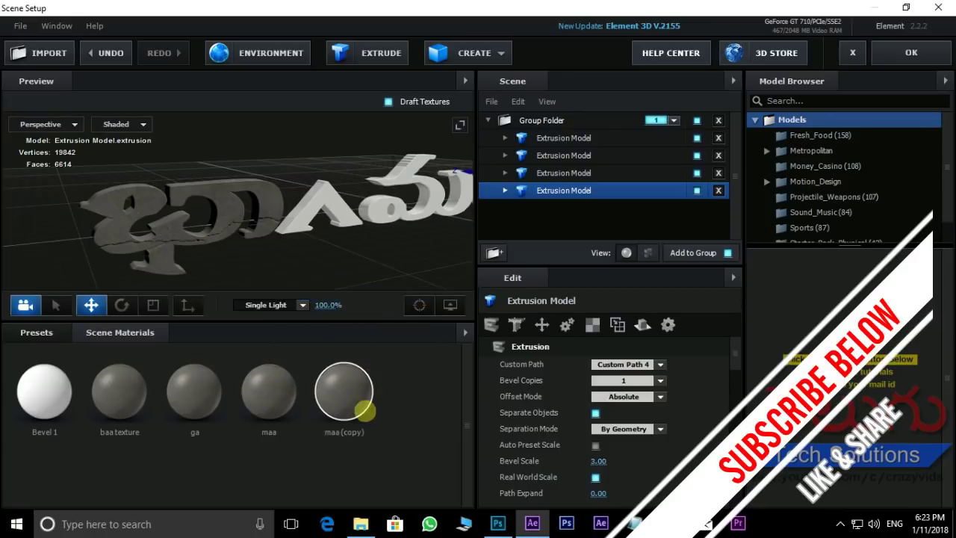
right_click(350, 403)
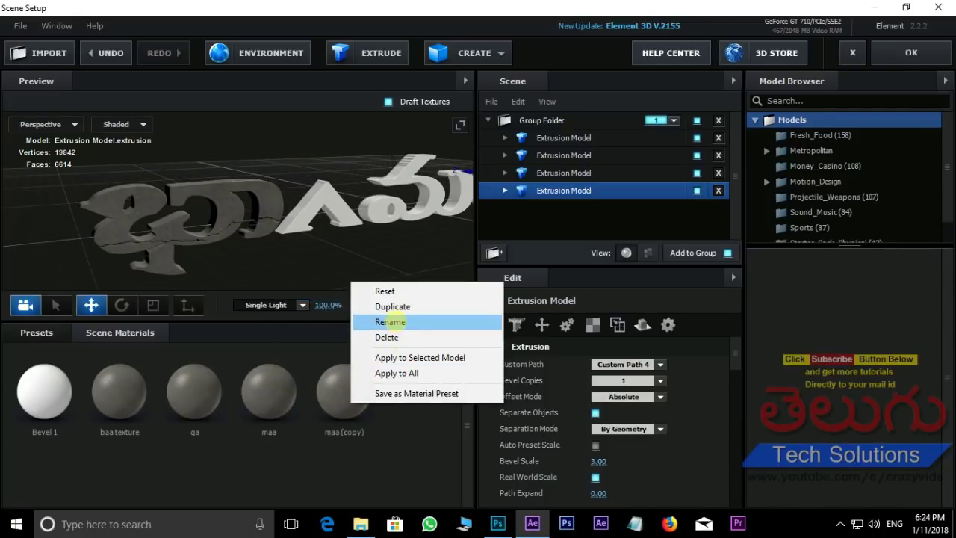
click(394, 319)
text(the)
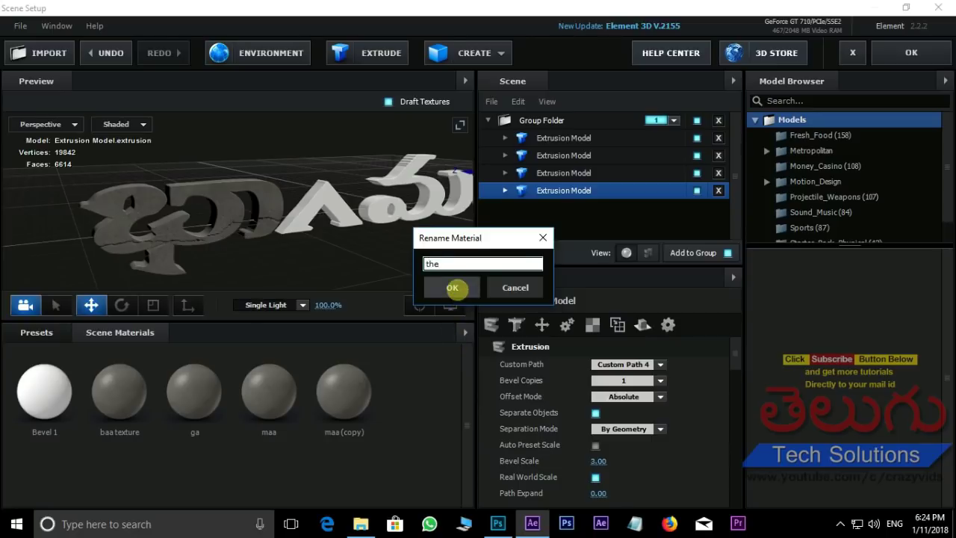
click(452, 286)
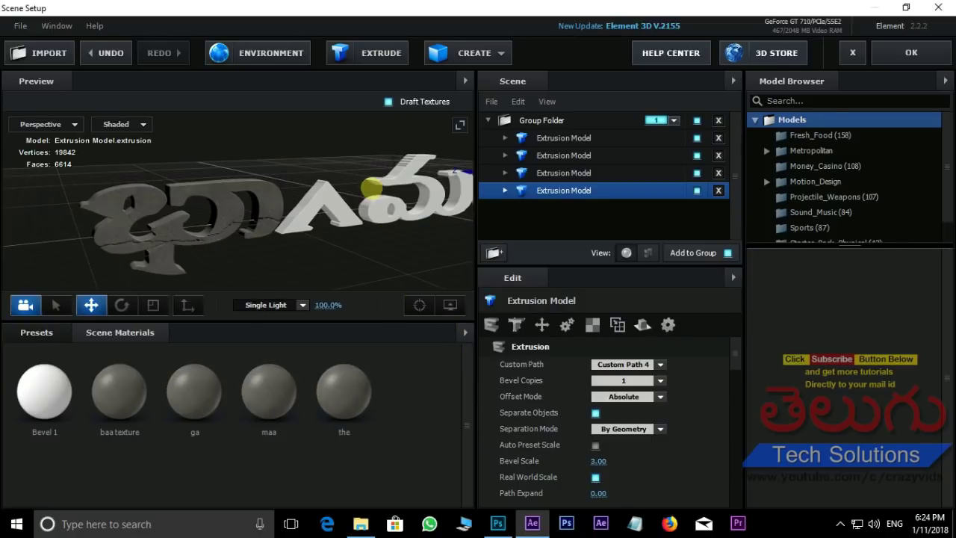
drag(372, 187, 374, 215)
- Drag the ga, maa and the materials onto separate title letters, then orbit to check the surfaces
click(198, 391)
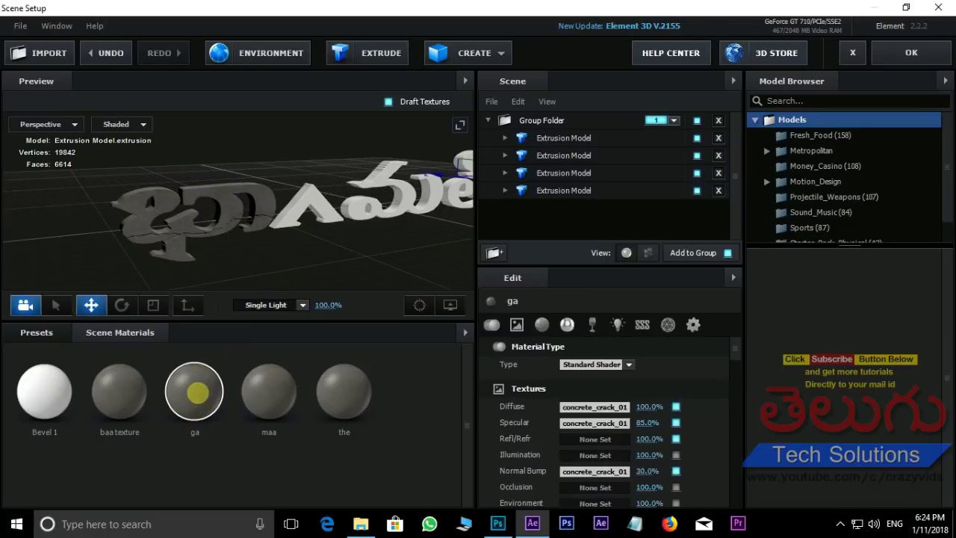
drag(189, 391, 315, 223)
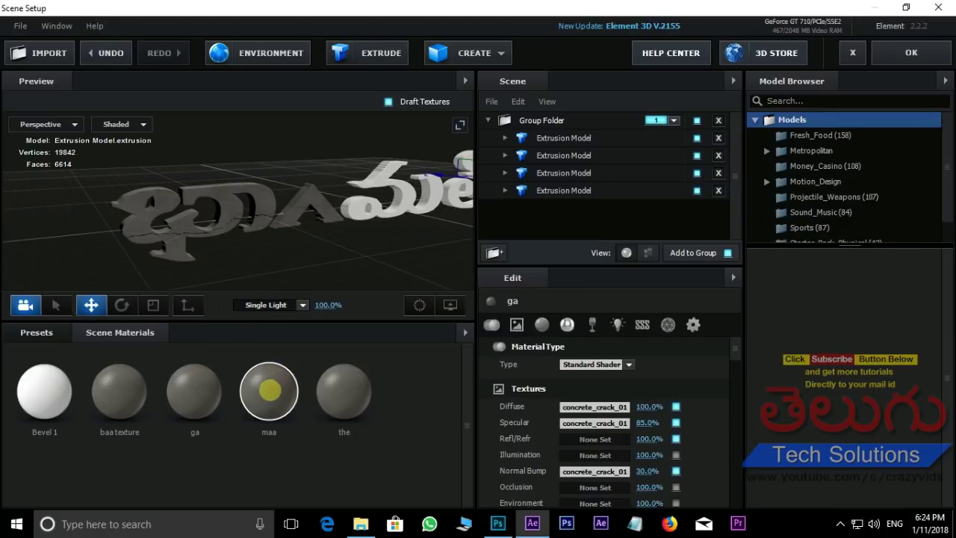
drag(270, 390, 399, 168)
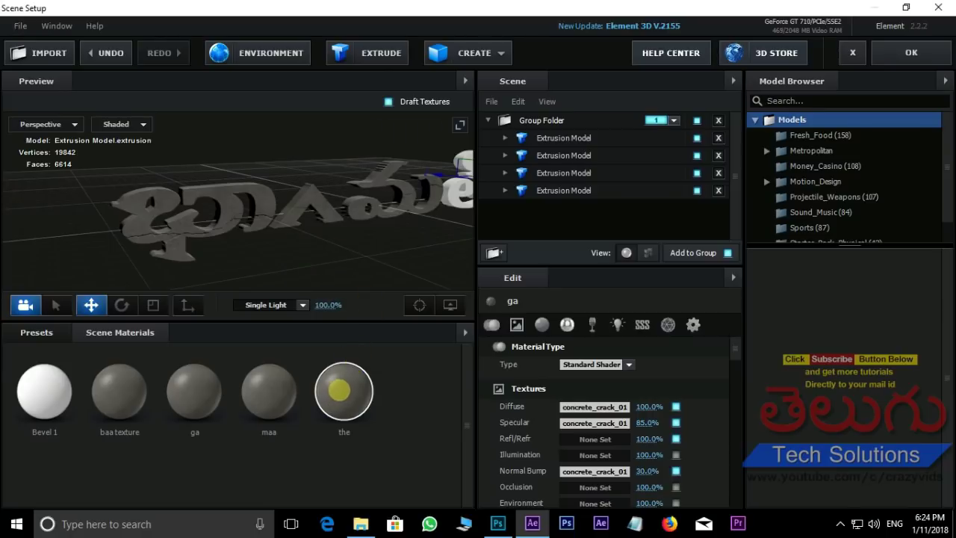
drag(340, 395, 451, 191)
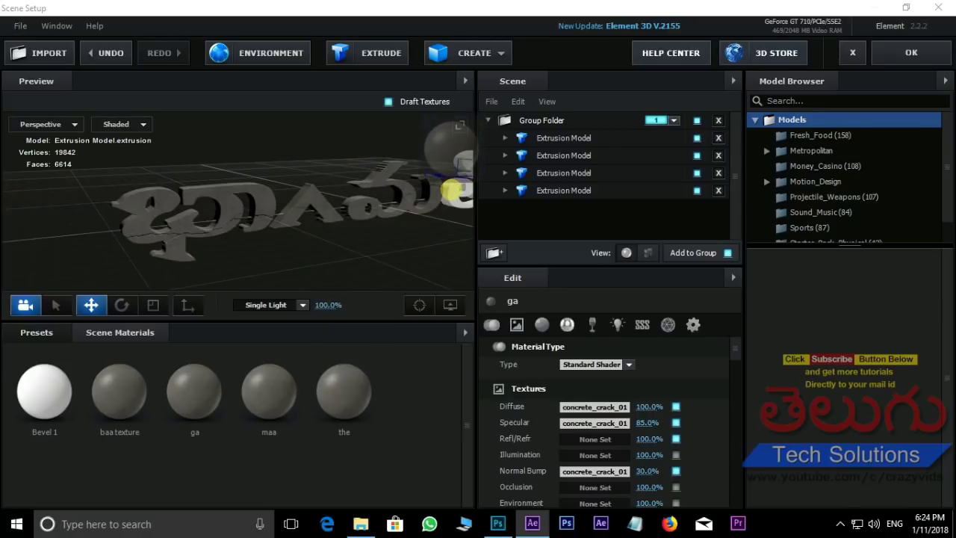
mouse_move(337, 238)
mouse_down()
mouse_move(247, 257)
mouse_move(195, 182)
mouse_up()
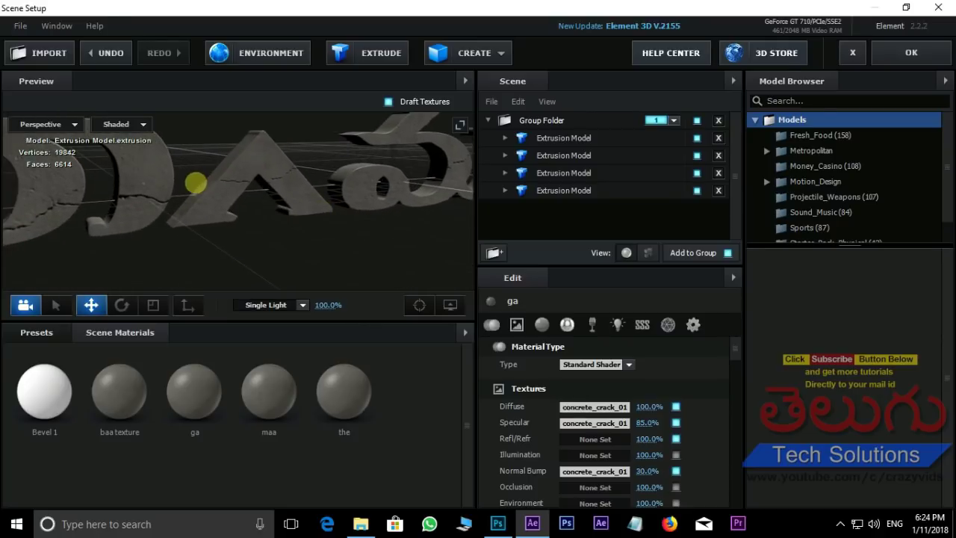
drag(380, 194, 167, 206)
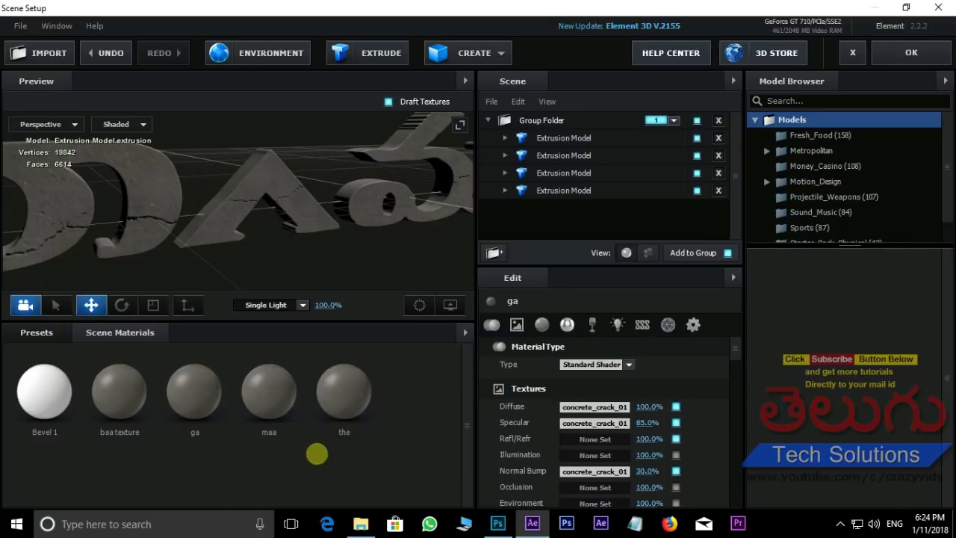
drag(311, 235, 241, 210)
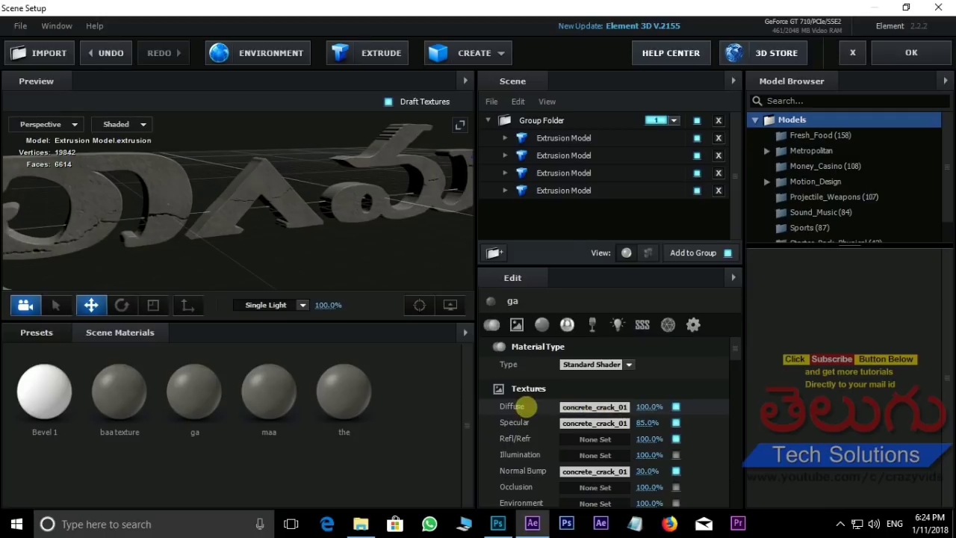
- Nudge the vertical UV offset of the current material's diffuse texture
click(593, 405)
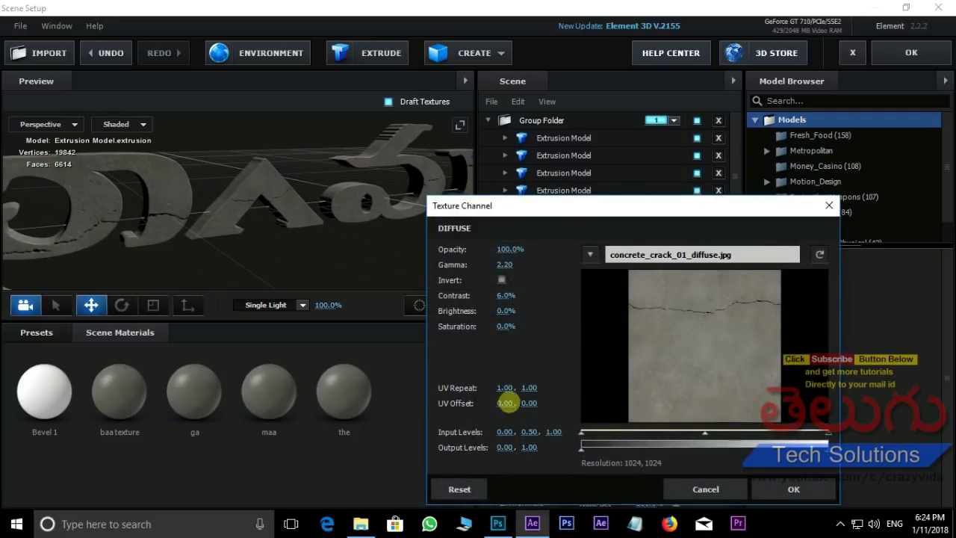
drag(529, 403, 526, 403)
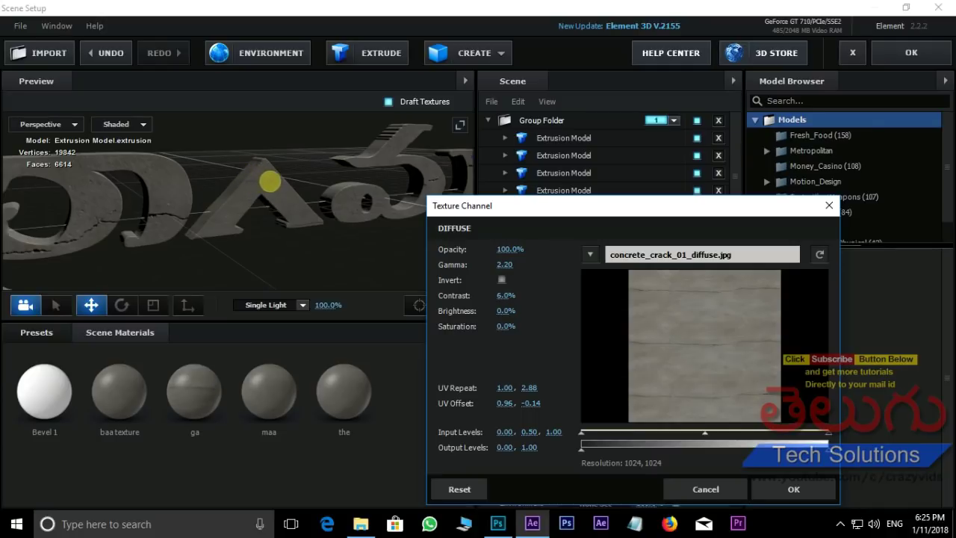
click(793, 489)
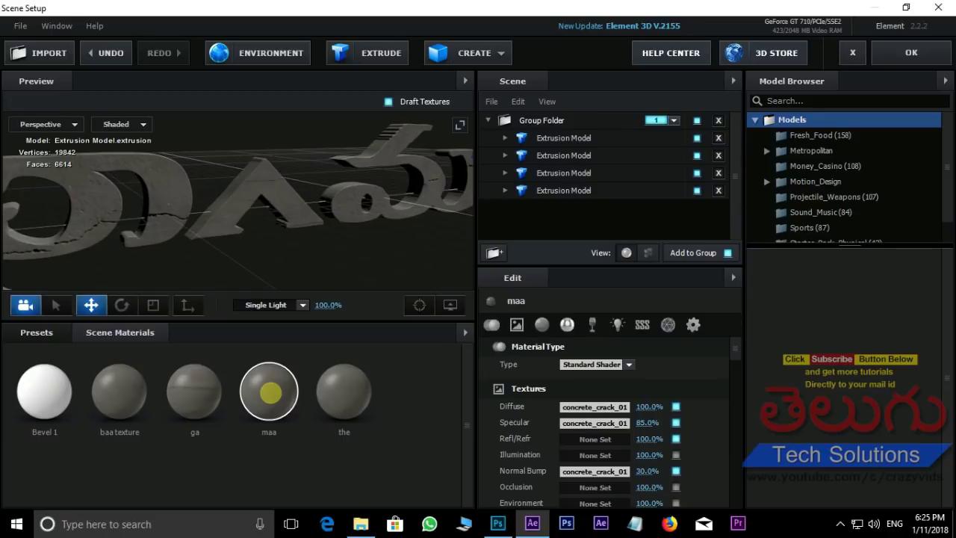
- Give the maa material's diffuse texture U repeat 1.68 and U offset 0.40
click(593, 407)
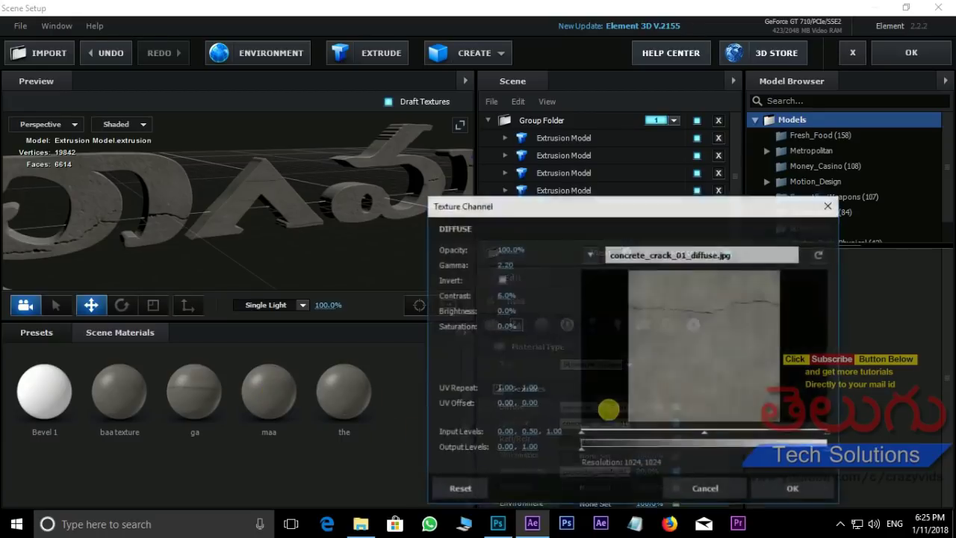
drag(505, 387, 562, 396)
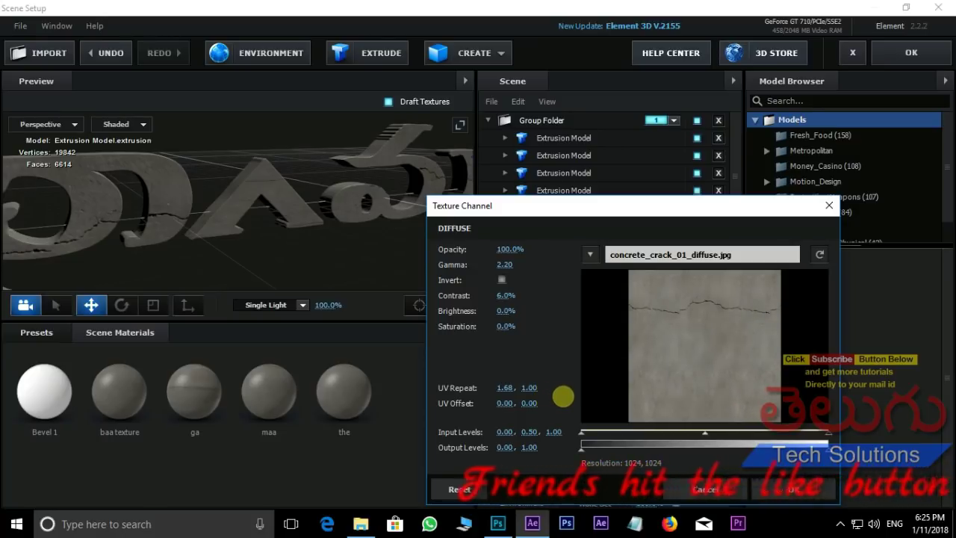
drag(505, 403, 532, 403)
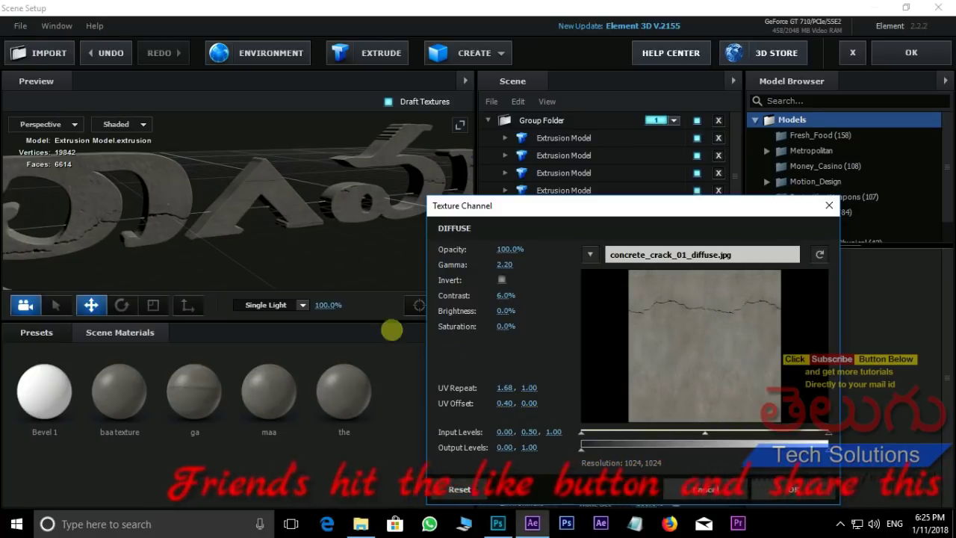
click(797, 489)
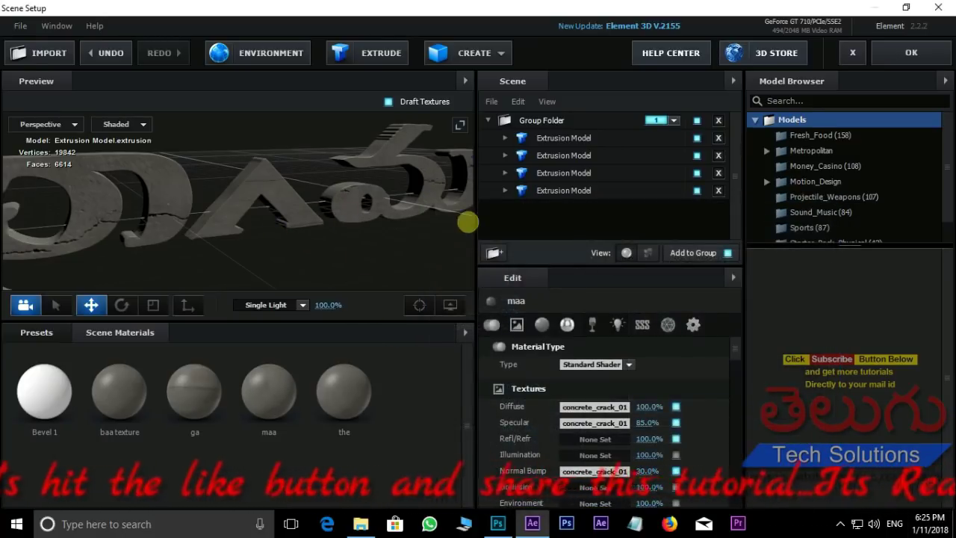
mouse_move(271, 204)
mouse_down()
mouse_move(374, 223)
mouse_move(506, 214)
mouse_up()
drag(384, 198, 207, 234)
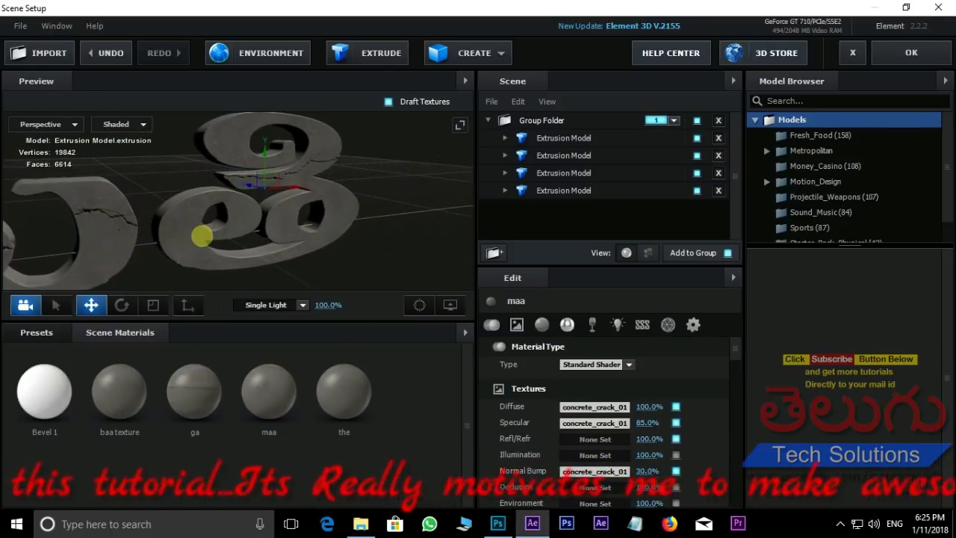
drag(324, 181, 341, 182)
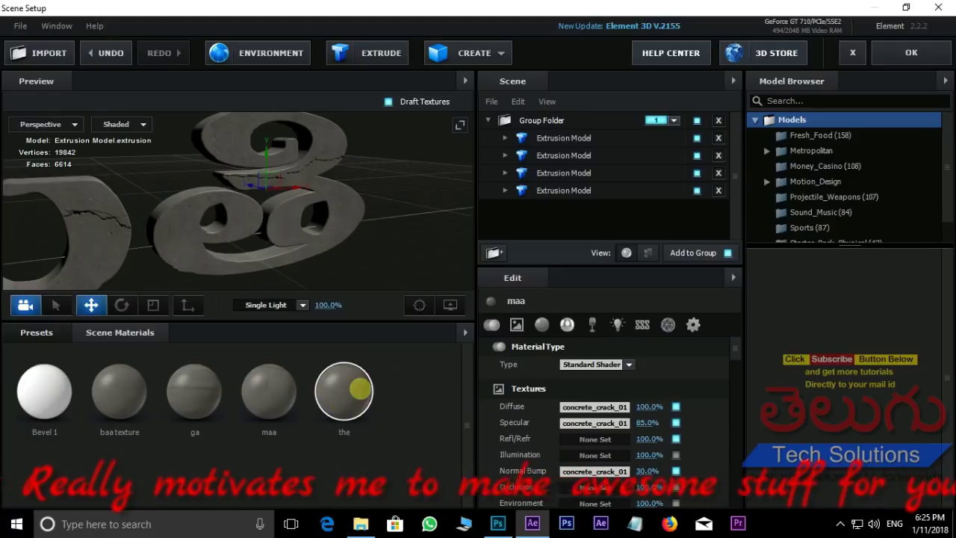
- Set the 'the' material's diffuse texture U offset to 0.21 and check the result
click(344, 387)
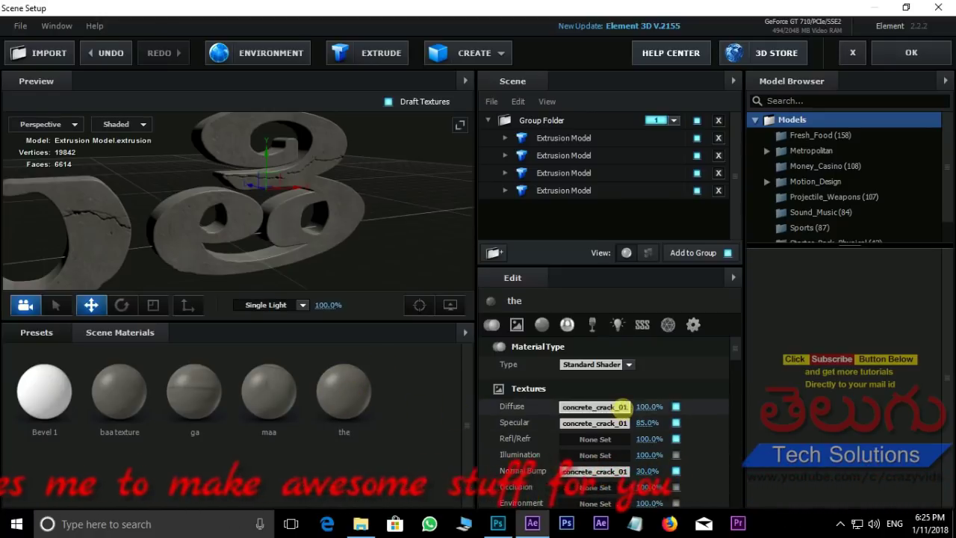
click(597, 407)
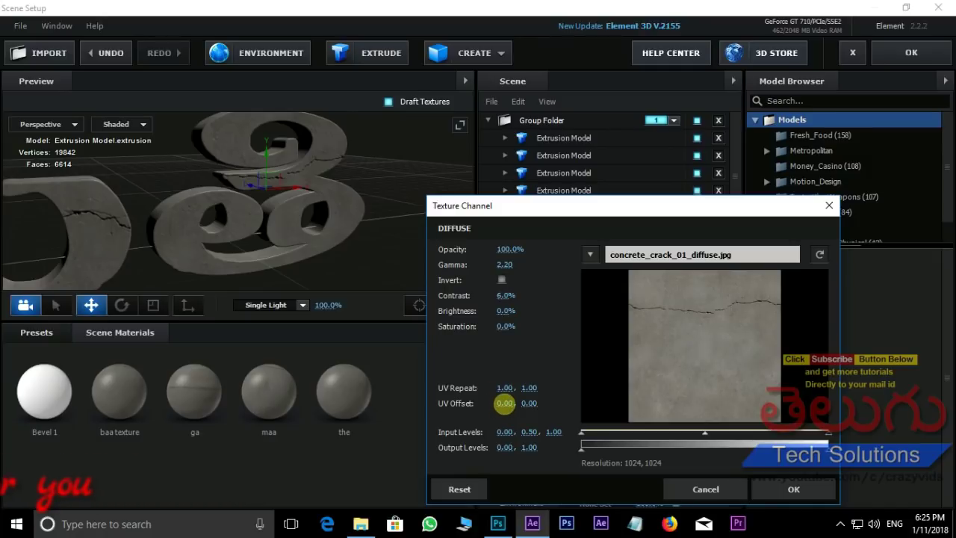
mouse_move(503, 403)
mouse_down()
mouse_move(527, 403)
mouse_move(508, 402)
mouse_up()
key(Return)
mouse_move(309, 256)
mouse_down()
mouse_move(405, 203)
mouse_move(254, 206)
mouse_move(453, 187)
mouse_up()
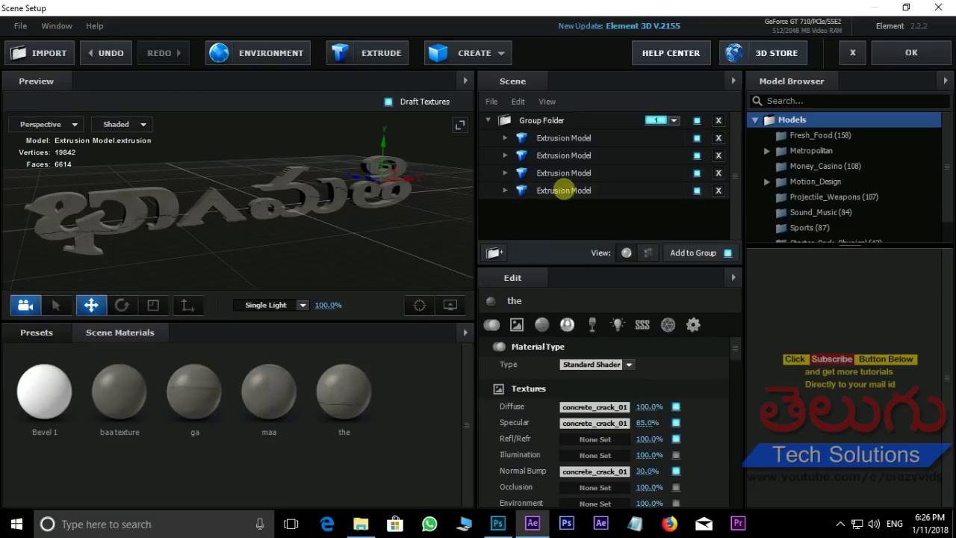
- Move all four Extrusion Models above the Group Folder and delete the empty folder
click(564, 191)
shift+click(564, 173)
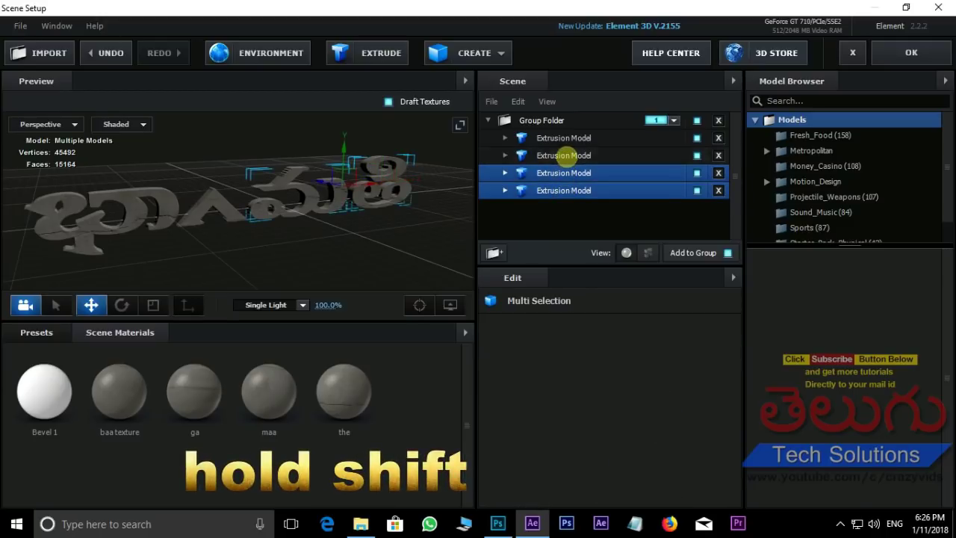
shift+click(564, 137)
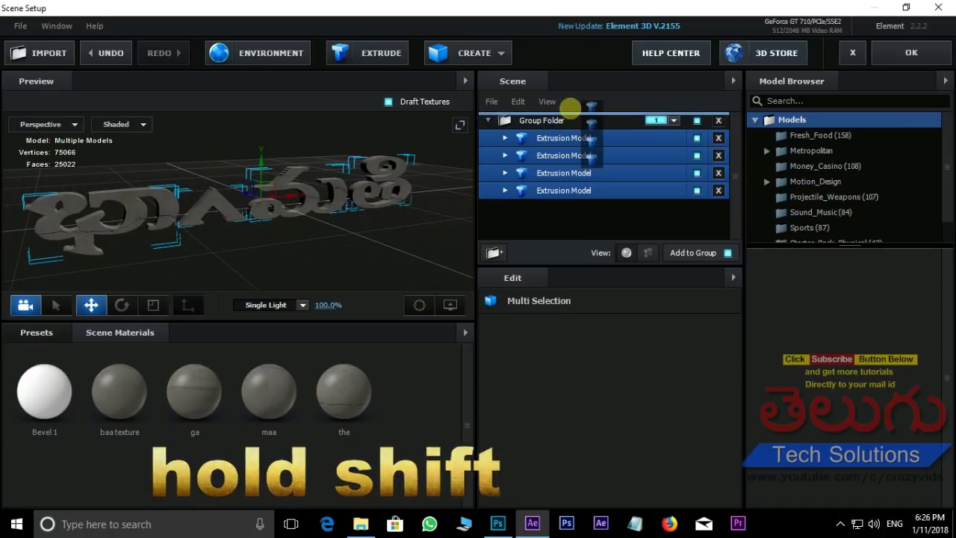
drag(564, 137, 572, 108)
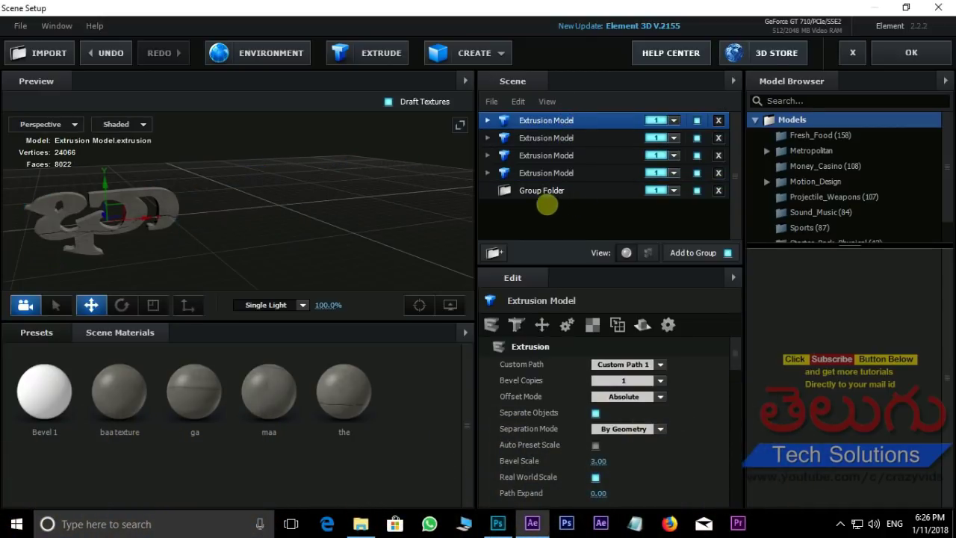
click(540, 191)
key(Delete)
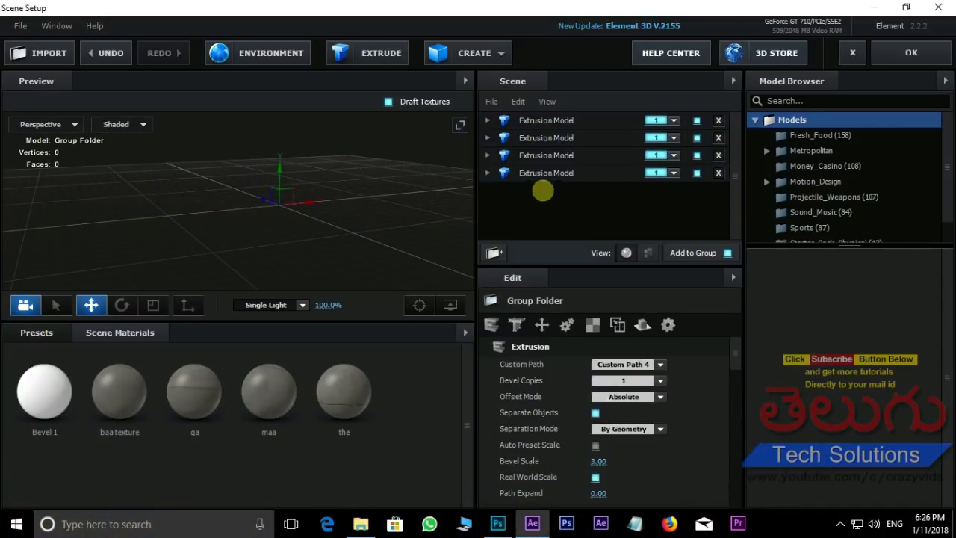
- Begin renaming the first Extrusion Model to 'baa'
click(543, 121)
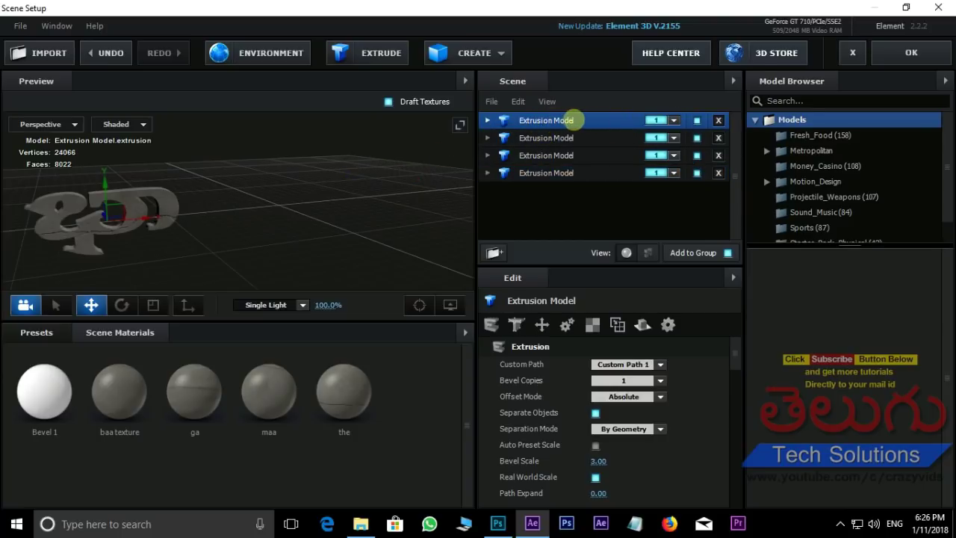
right_click(545, 121)
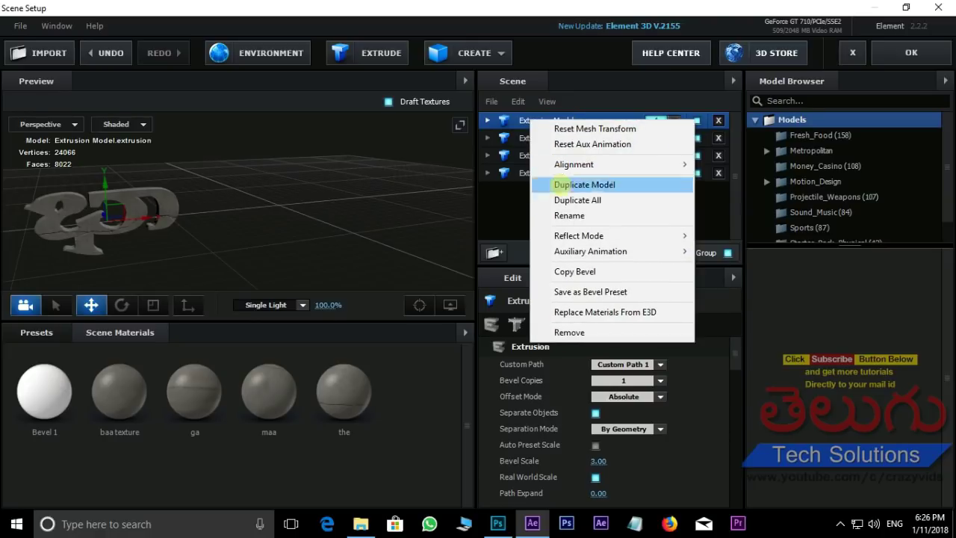
click(582, 215)
text(baa)
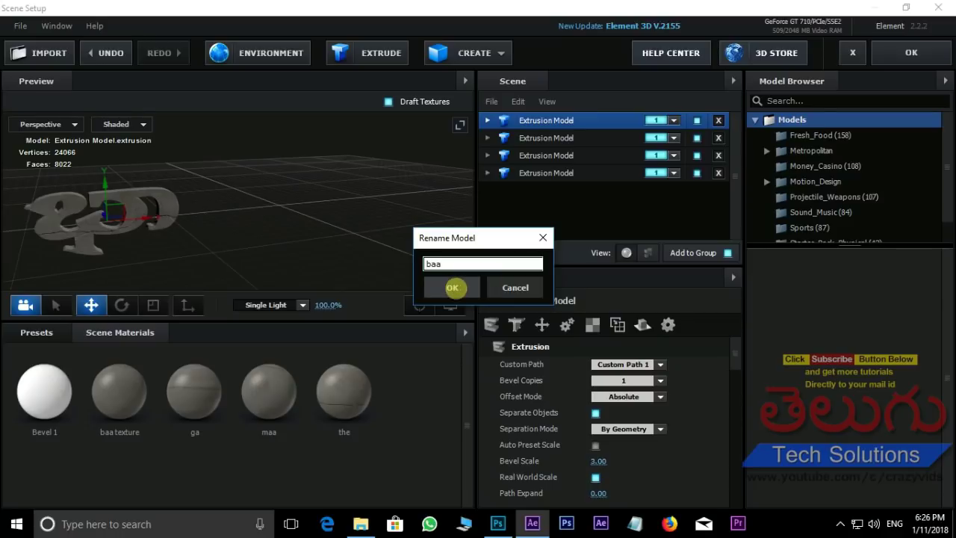
- Confirm 'baa', then rename the second model 'ga' and assign it to Group 2
click(452, 287)
click(515, 138)
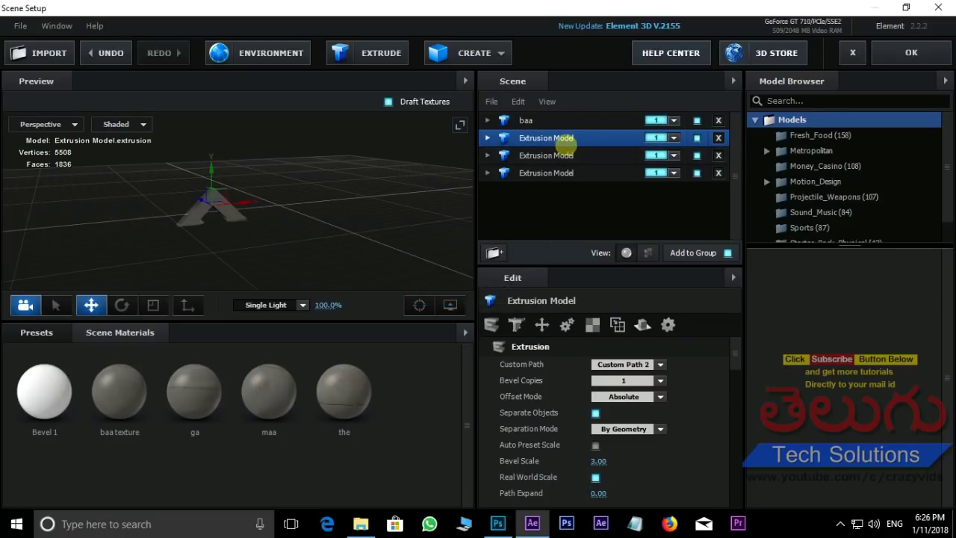
right_click(557, 137)
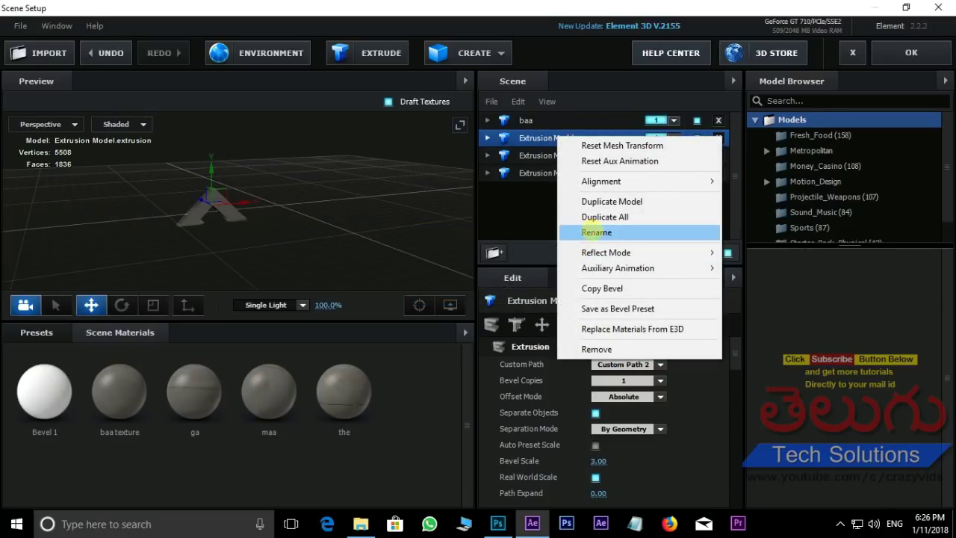
click(590, 232)
text(ga)
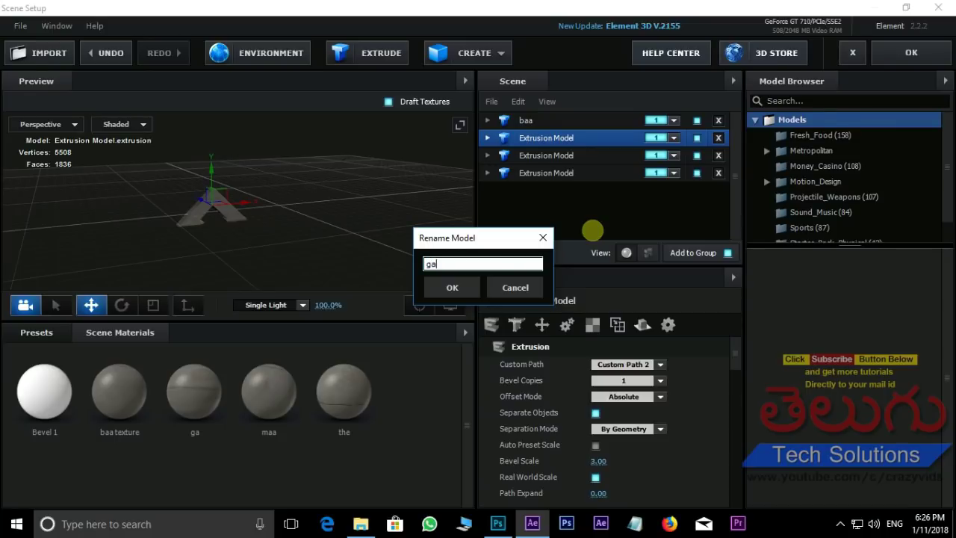
click(452, 287)
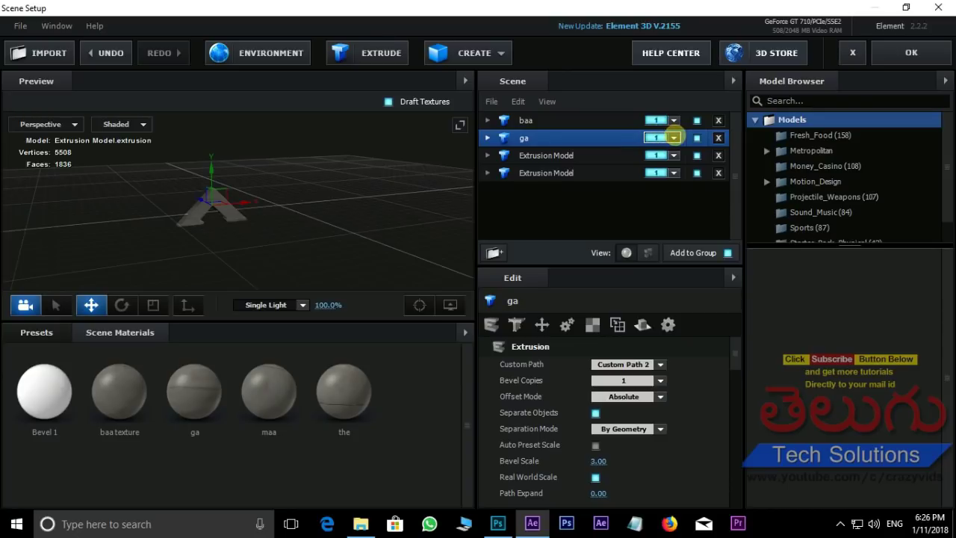
click(672, 136)
click(680, 158)
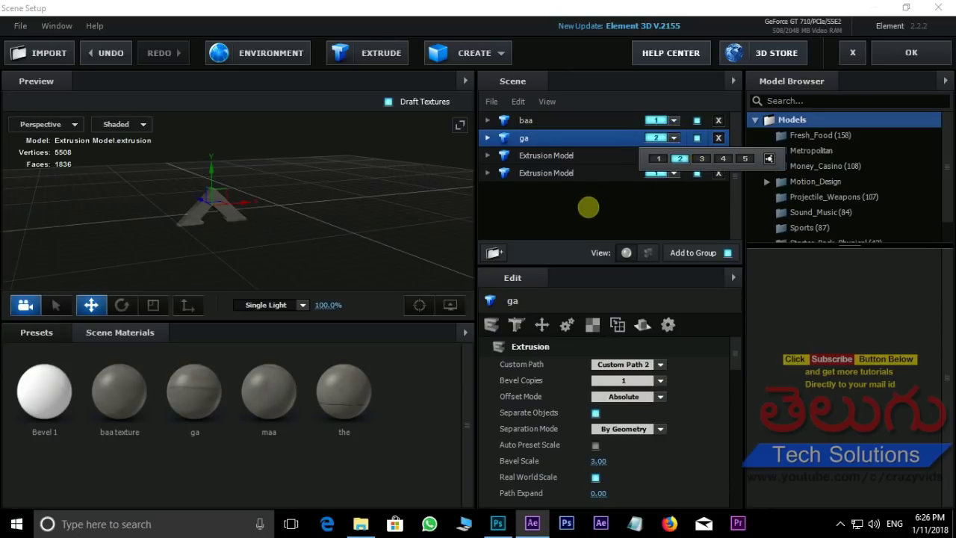
click(587, 208)
- Rename the third model 'maa' and set it to Group 3
click(544, 155)
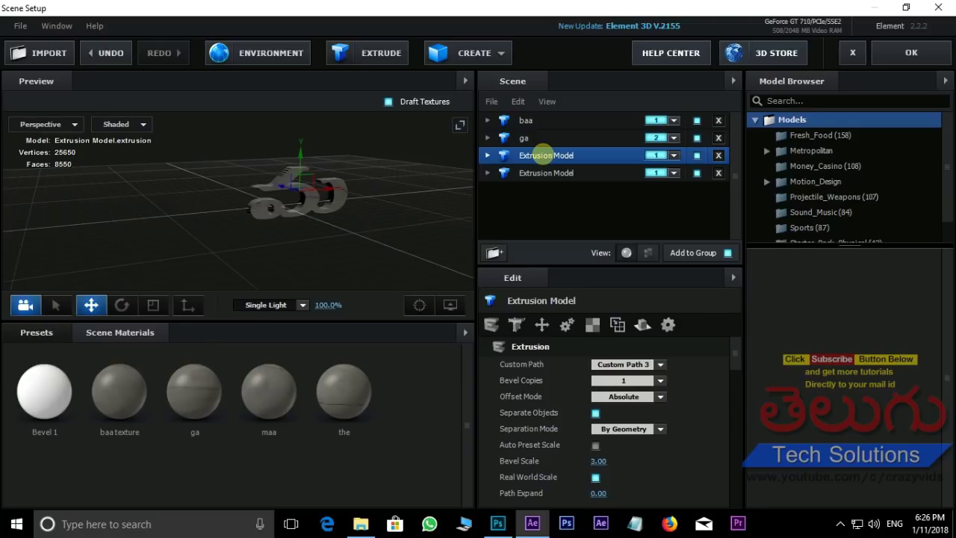
right_click(543, 154)
click(575, 249)
text(maa)
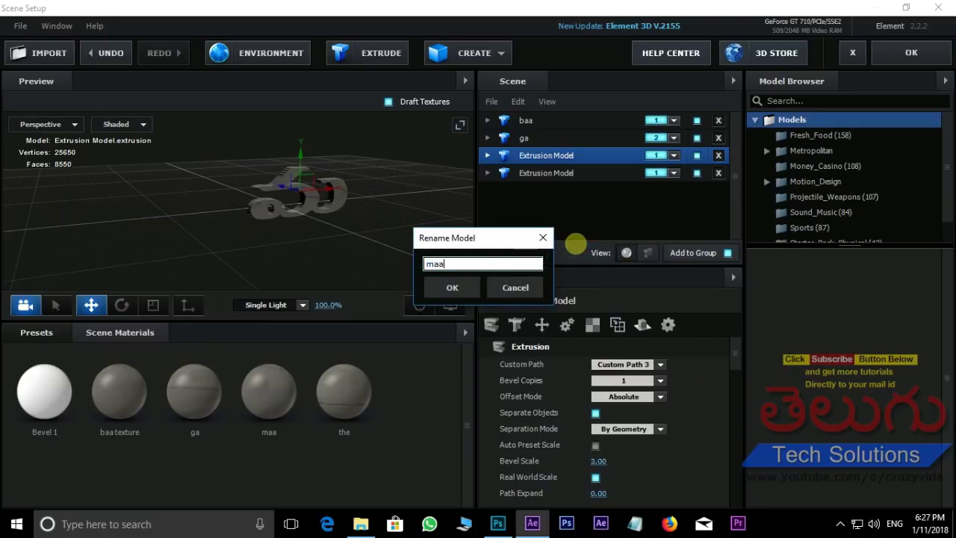
click(440, 288)
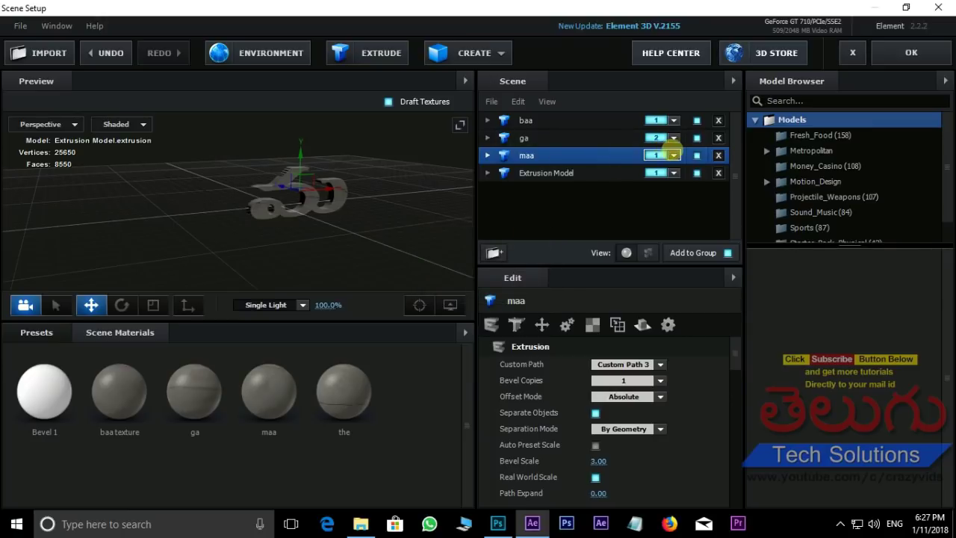
click(672, 153)
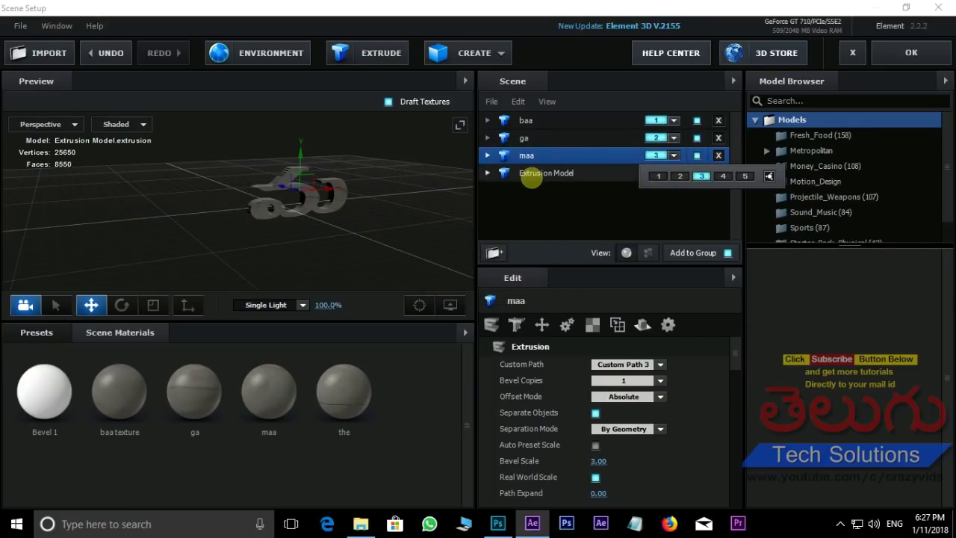
- Rename the fourth model 'the', assign Group 4, and apply the scene
click(539, 176)
right_click(543, 180)
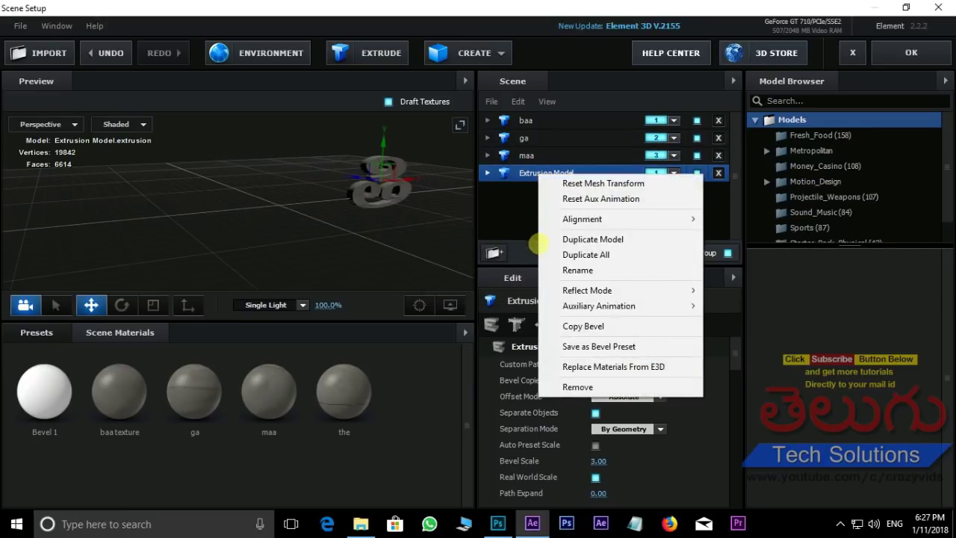
click(567, 270)
text(the)
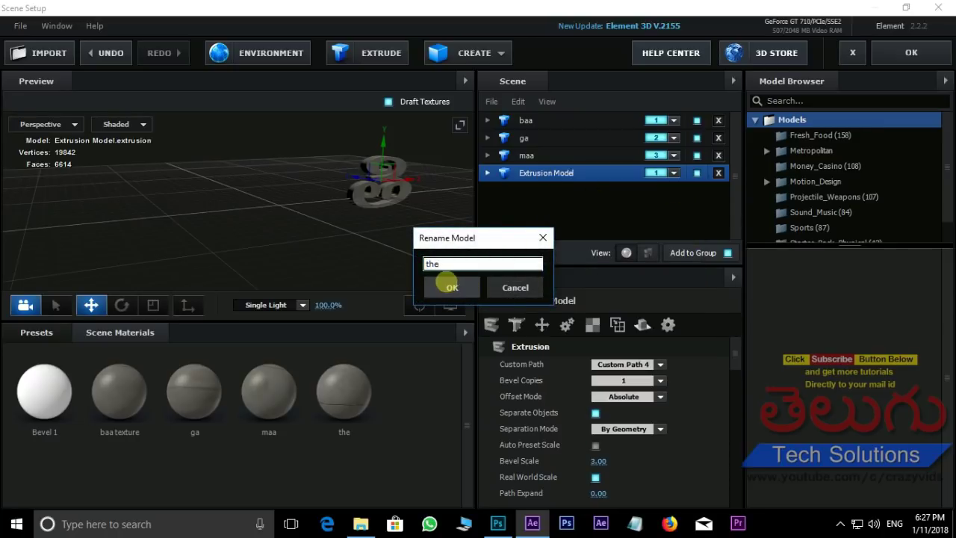
click(451, 286)
click(673, 173)
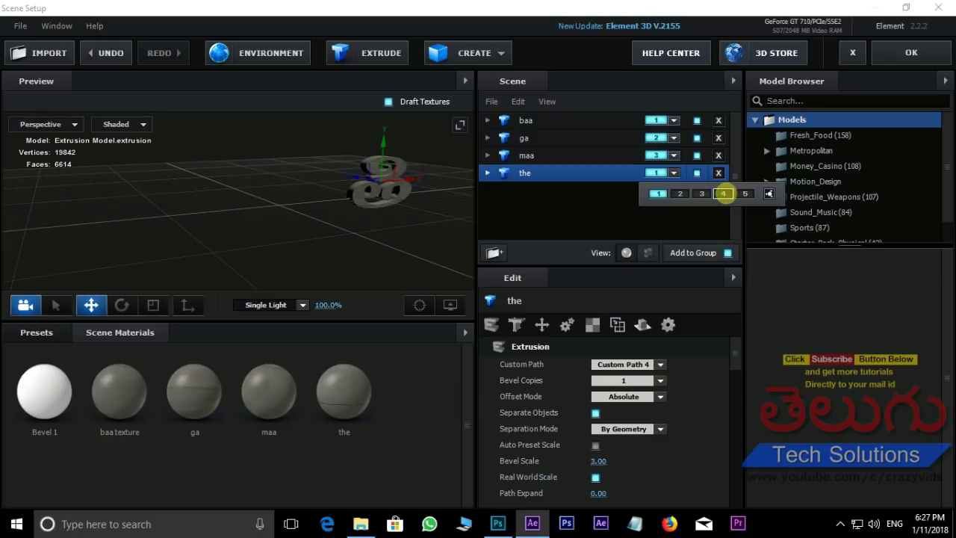
click(723, 193)
click(652, 174)
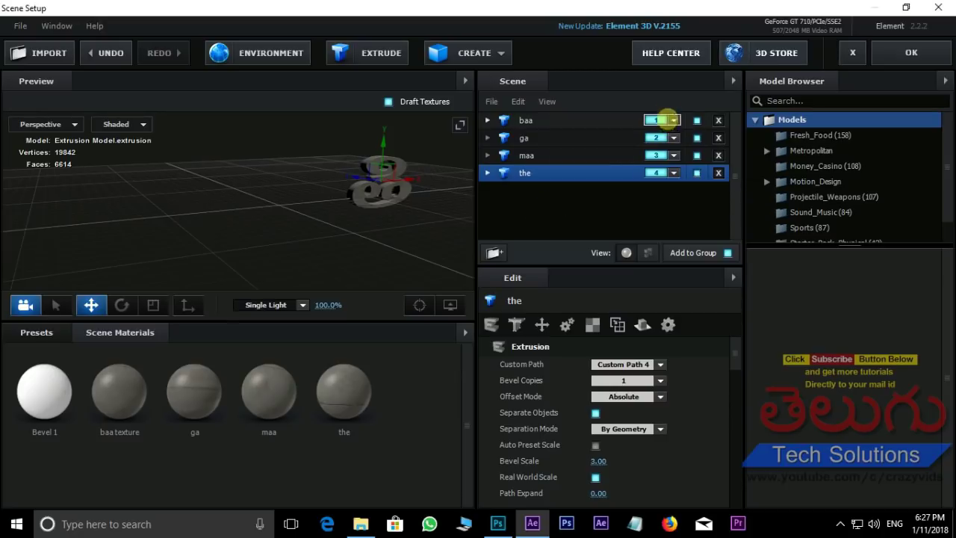
click(910, 52)
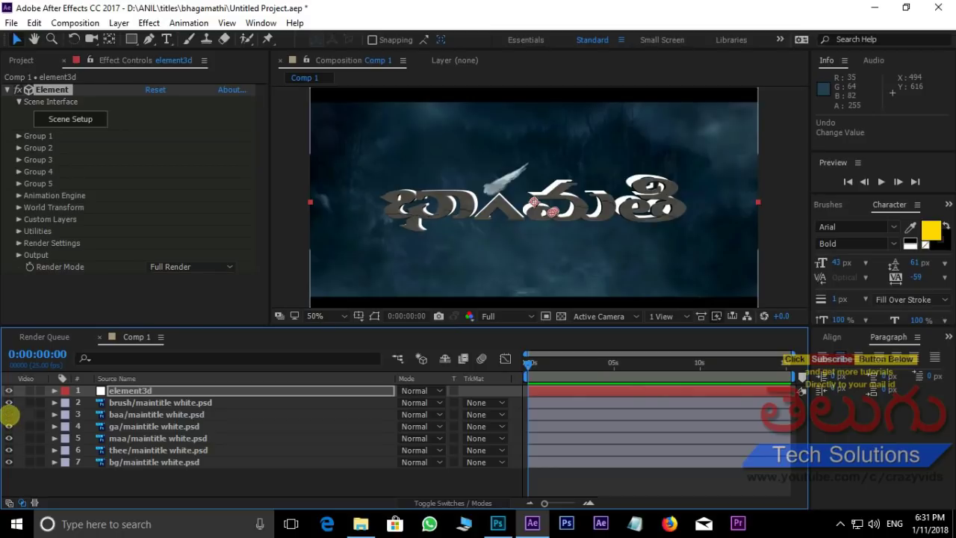
- Hide the baa, ga, maa and thee layers, expand Group 1 > Particle Look, and move to 0:00:01:15
drag(9, 414, 9, 450)
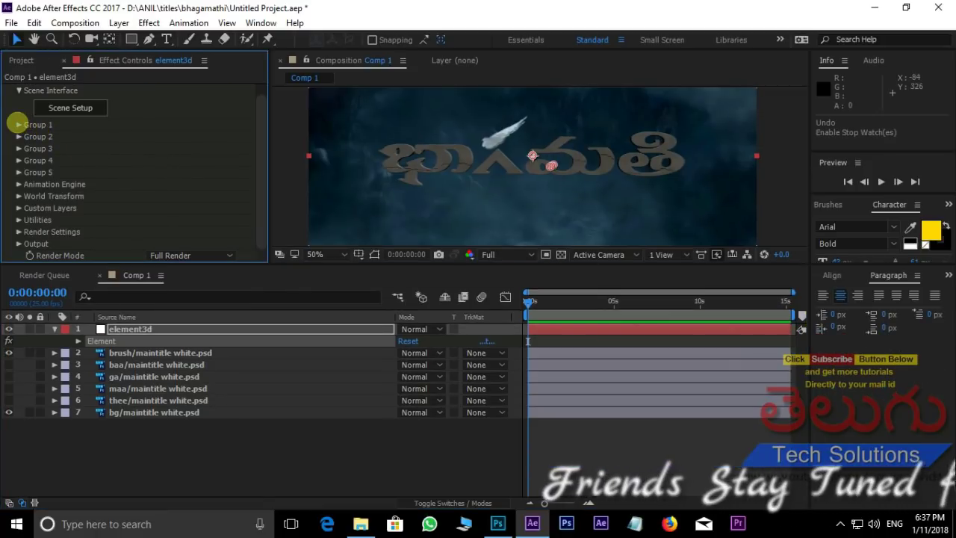
click(18, 124)
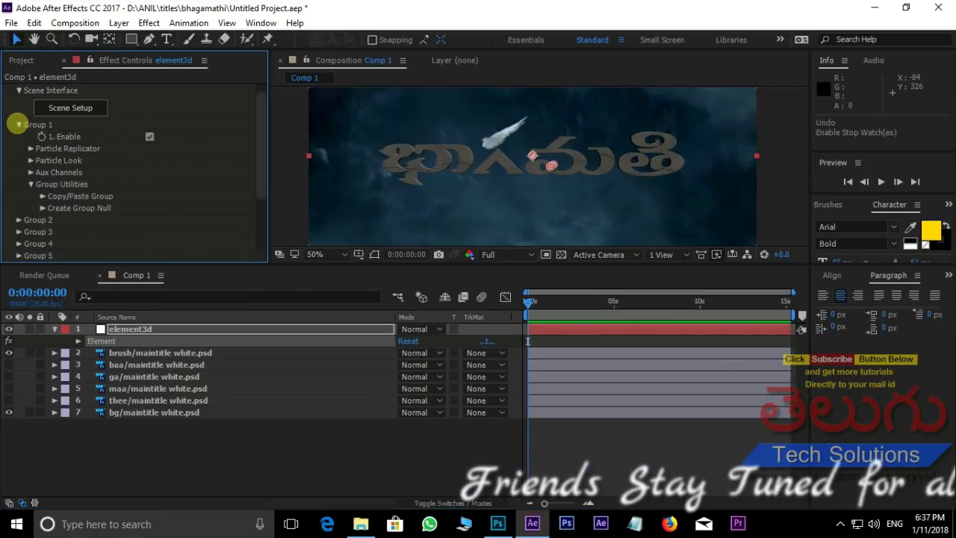
click(31, 159)
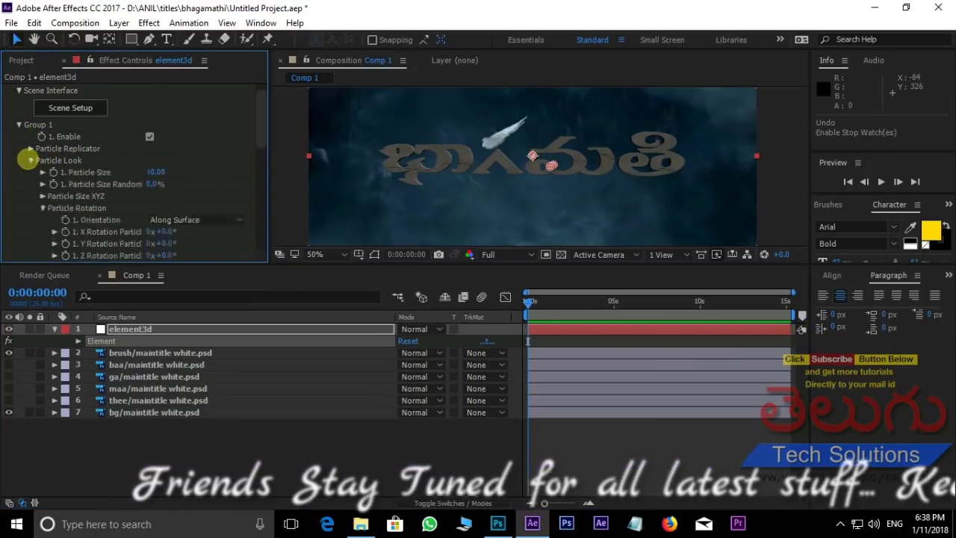
scroll(216, 193, down, 3)
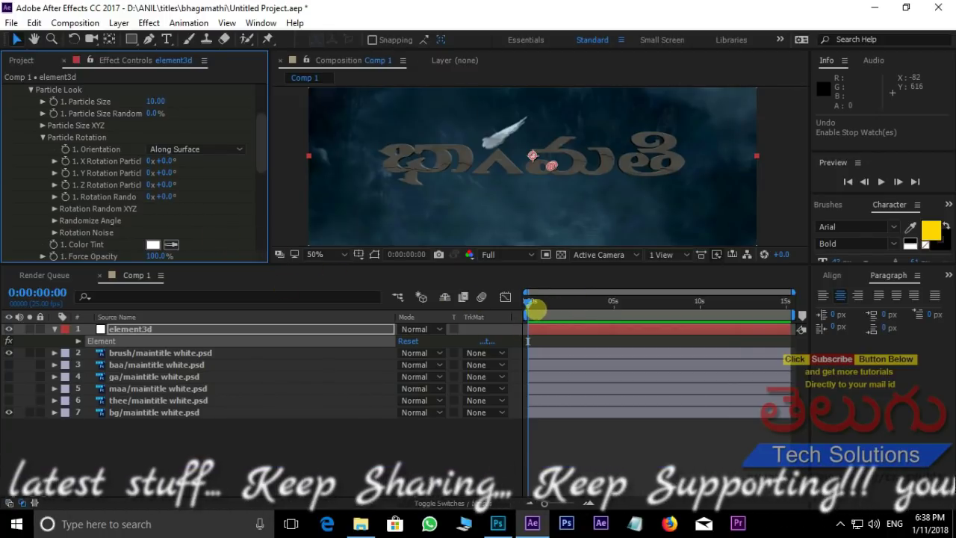
drag(529, 302, 577, 303)
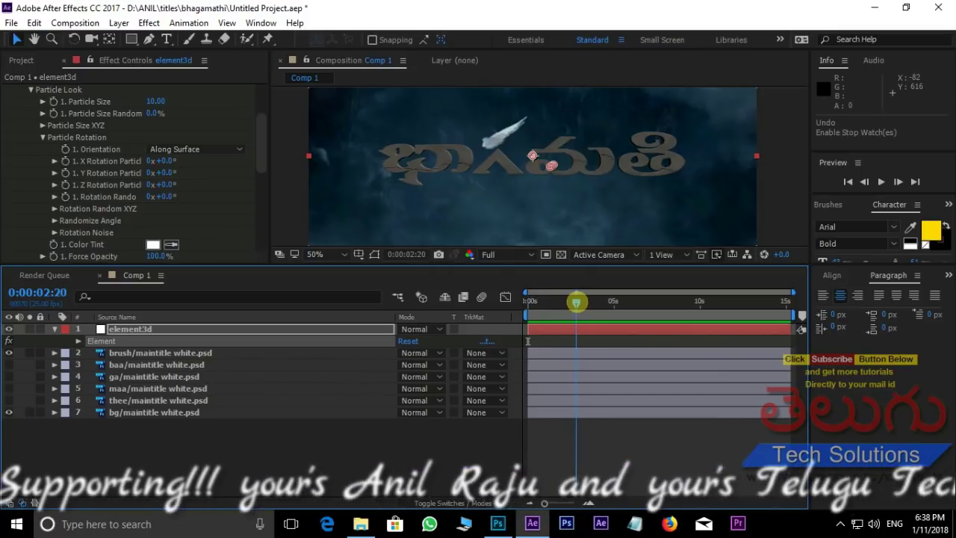
click(570, 322)
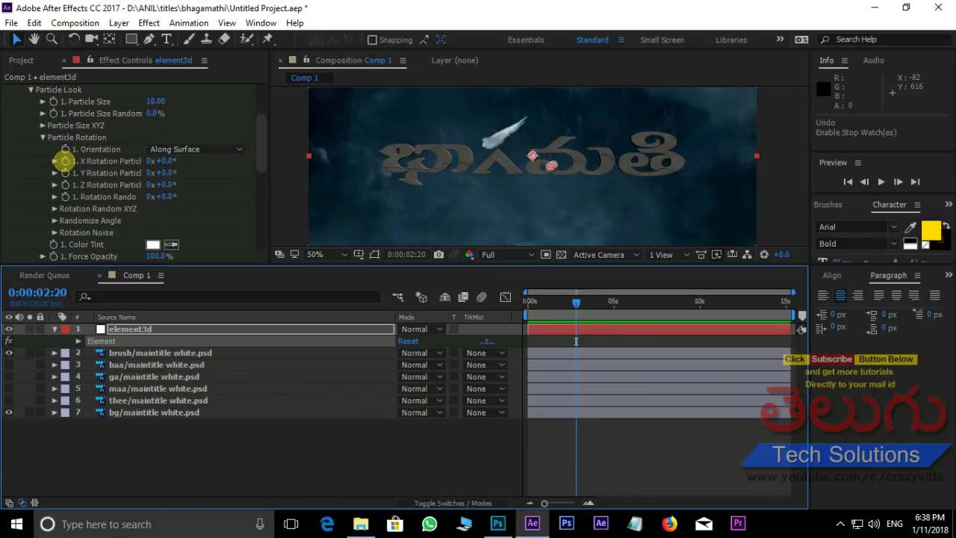
- Keyframe Group 1's X Rotation Particle at 0:00:02:19, then open Group 2's Particle Look settings
click(65, 161)
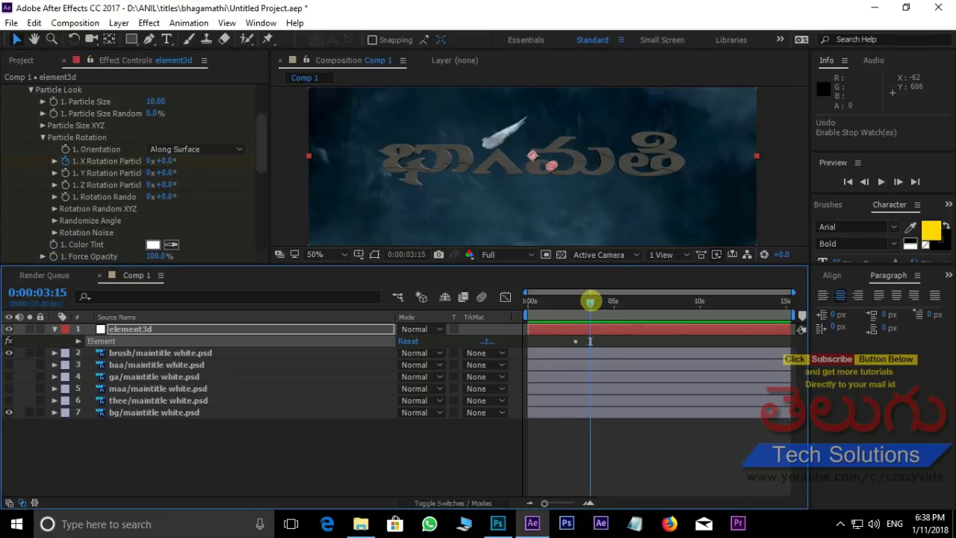
click(577, 301)
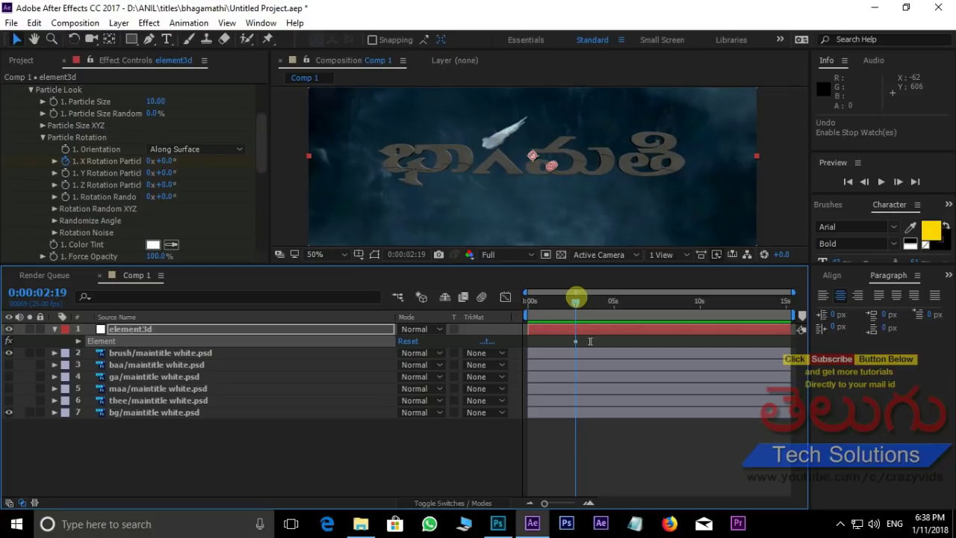
scroll(186, 145, up, 3)
click(19, 116)
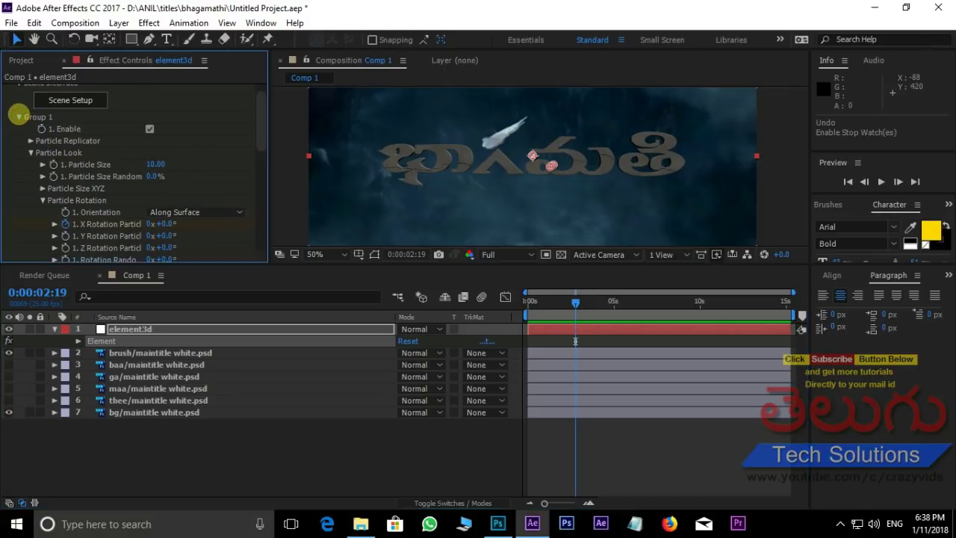
click(19, 137)
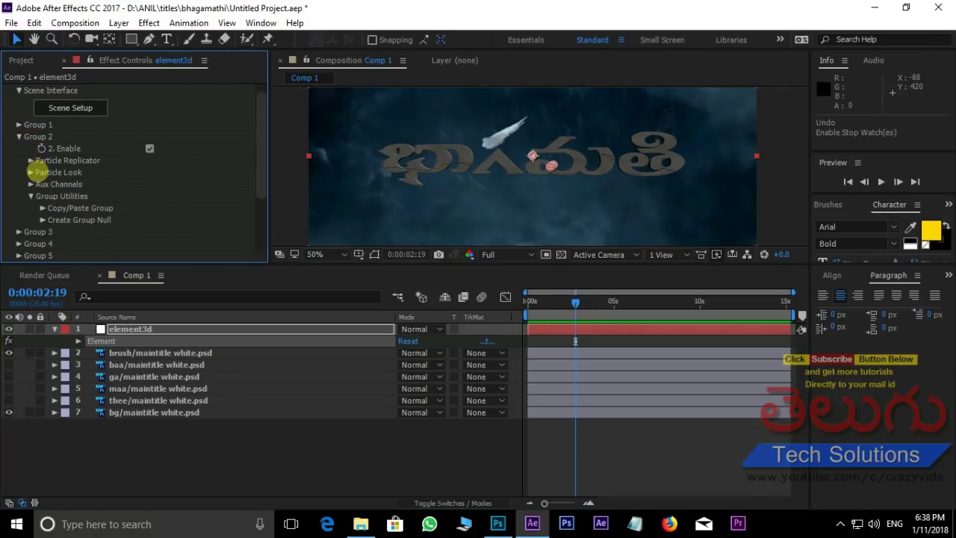
click(30, 172)
scroll(149, 172, down, 3)
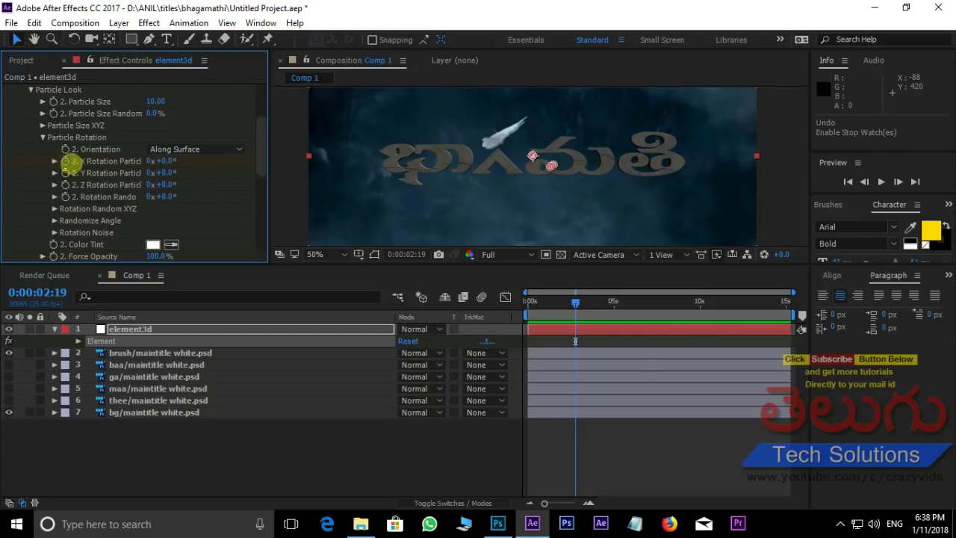
scroll(21, 88, up, 2)
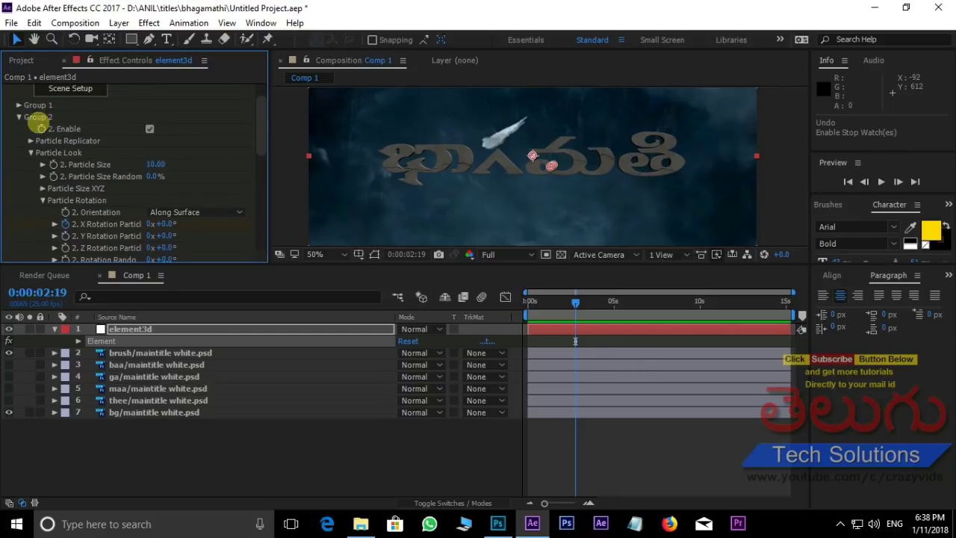
click(19, 117)
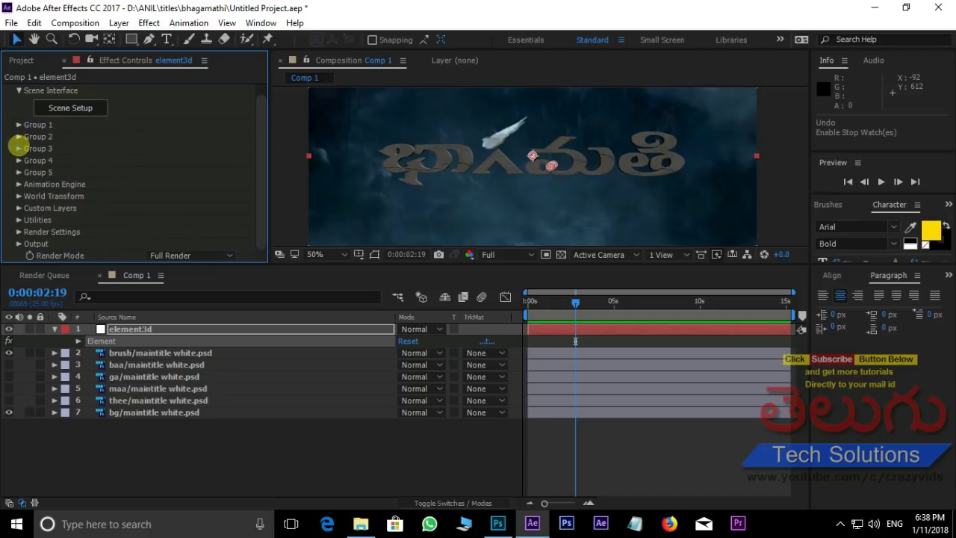
- Work through Groups 3 and 4, revealing Group 4's Particle Rotation properties, then select element3d
click(19, 148)
scroll(119, 135, down, 2)
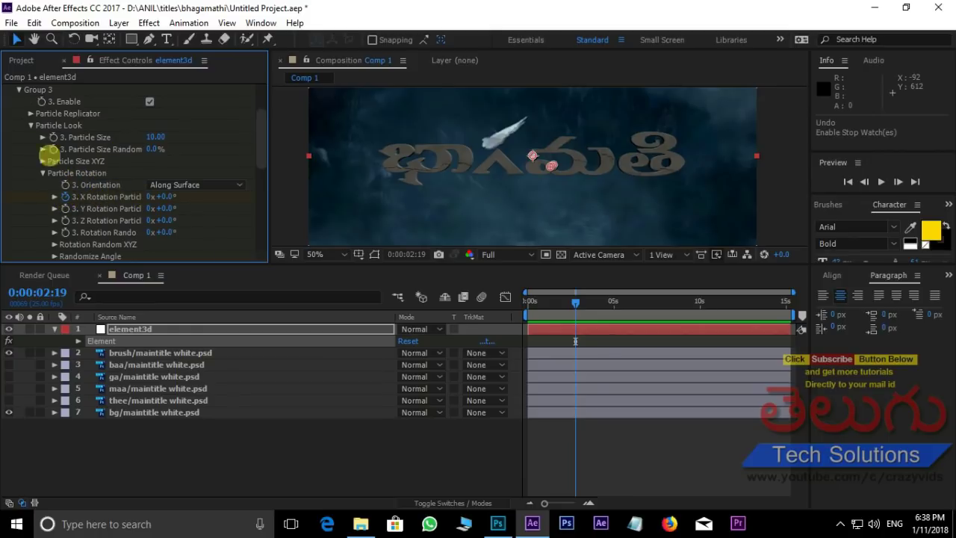
click(19, 89)
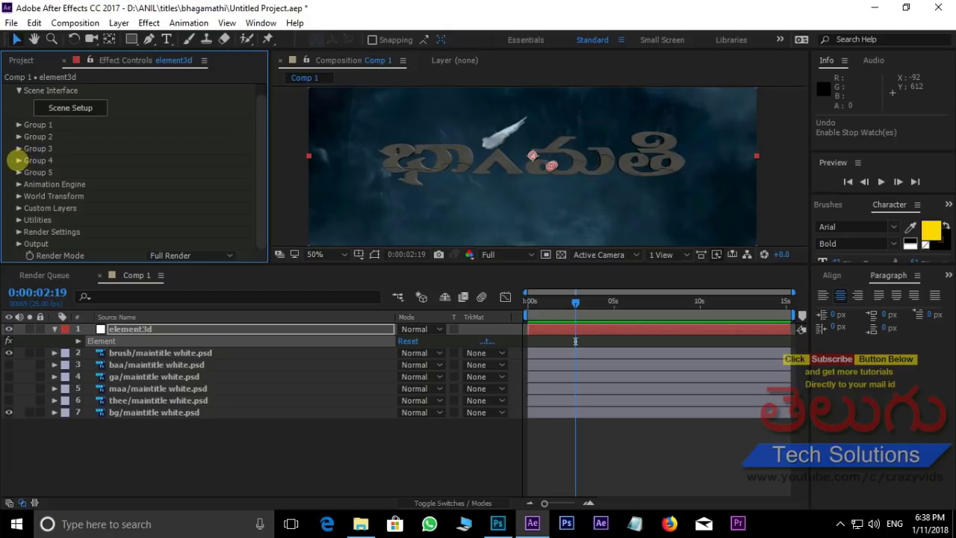
click(18, 160)
scroll(109, 142, down, 2)
click(31, 164)
scroll(78, 184, down, 2)
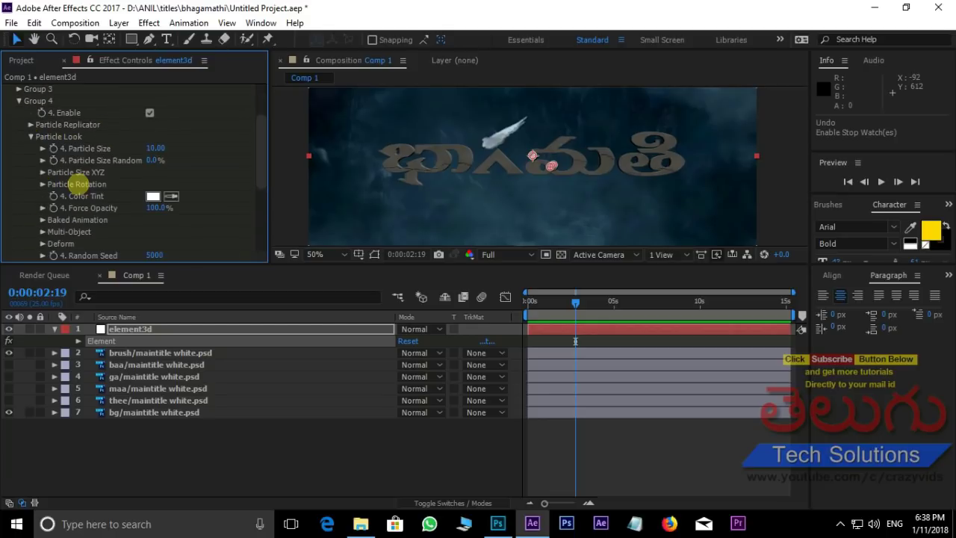
click(42, 184)
scroll(43, 184, down, 2)
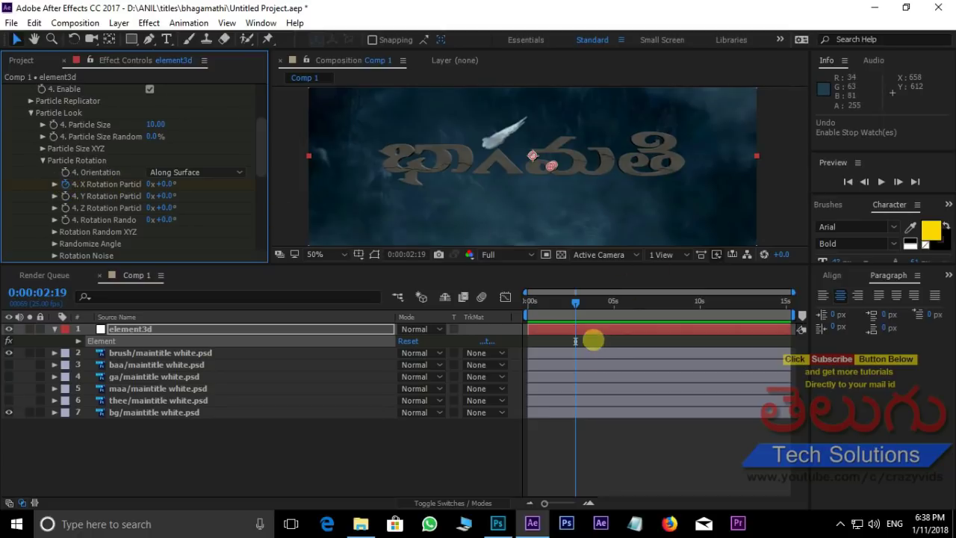
click(589, 330)
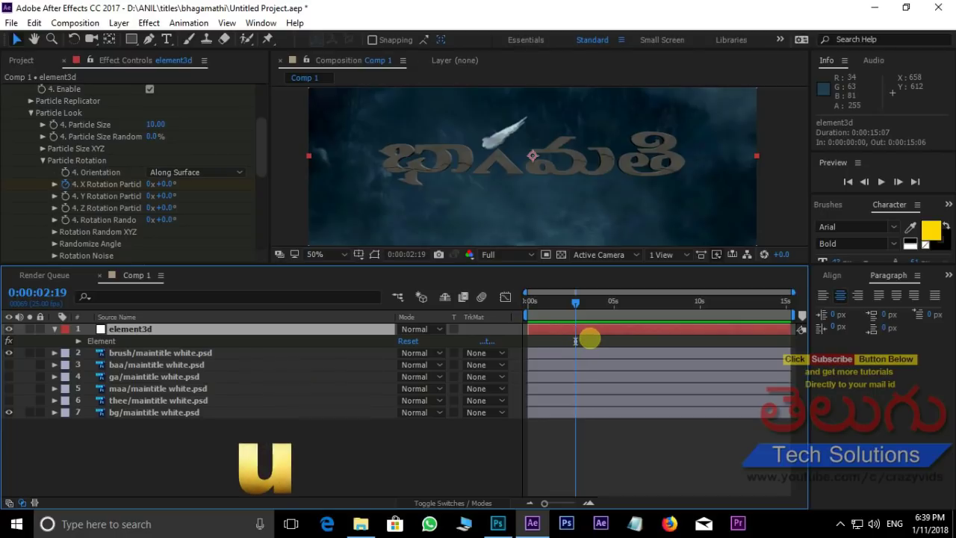
- Show the element3d layer's keyframed properties and return the playhead to 0:00:00:00
key(u)
click(573, 301)
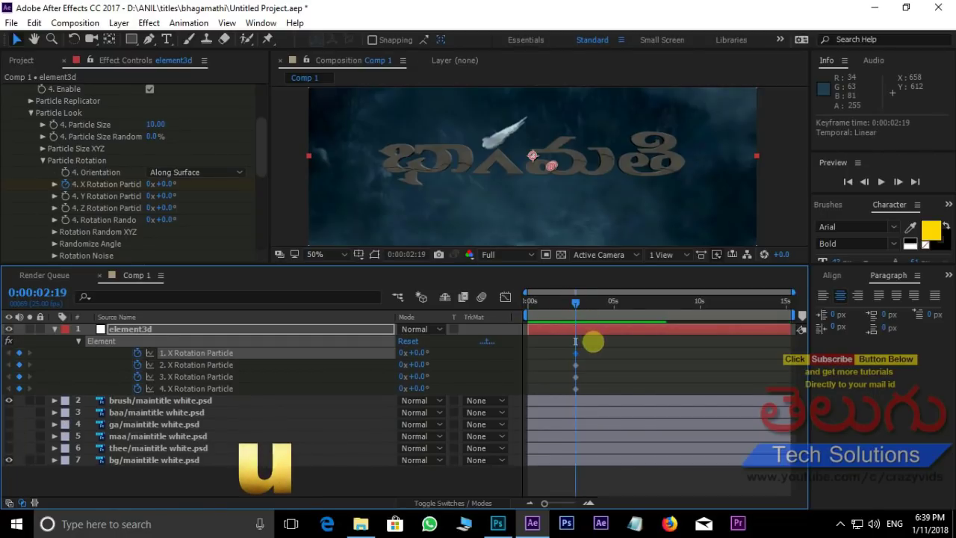
click(595, 347)
click(576, 302)
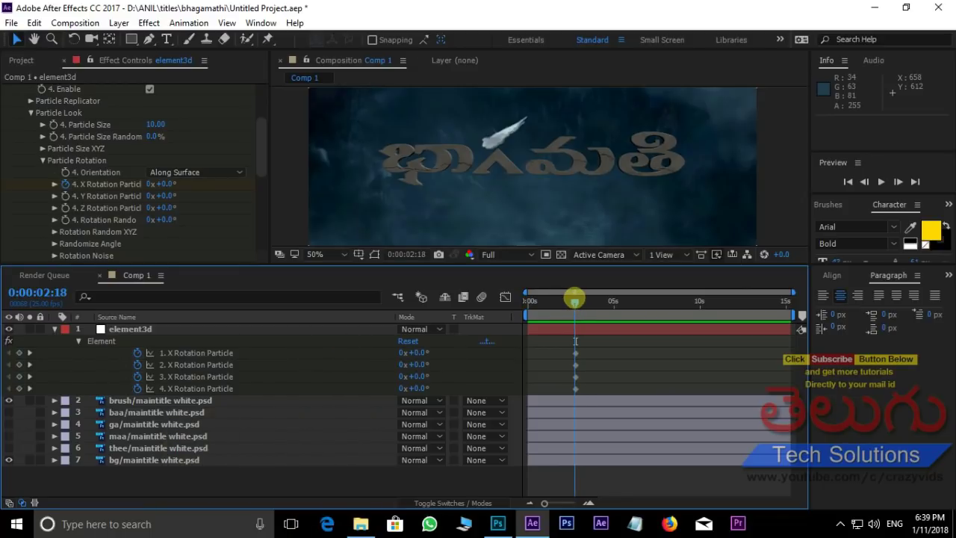
drag(574, 299, 506, 293)
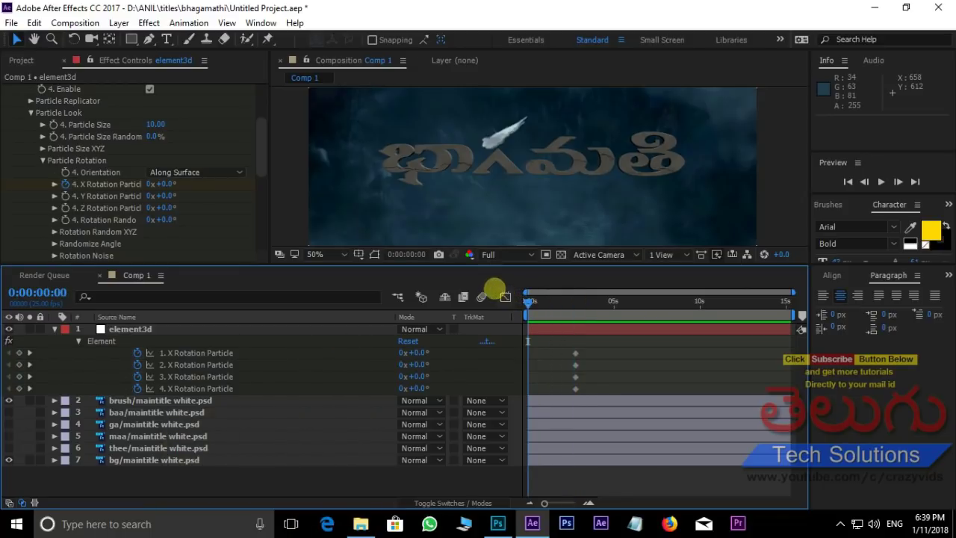
- Tilt Group 1 to -59° and Group 2 to +56° X Rotation Particle
scroll(15, 120, up, 3)
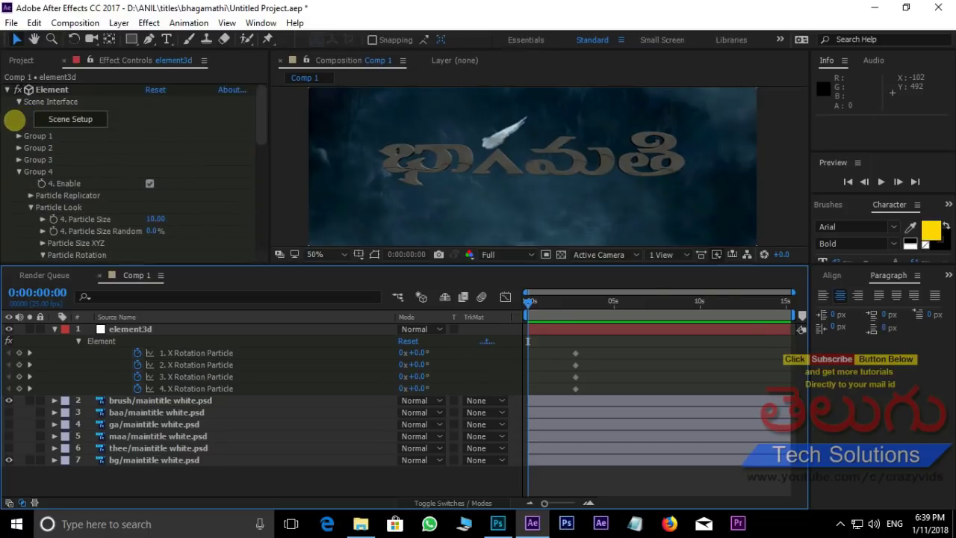
click(17, 135)
scroll(45, 130, down, 1)
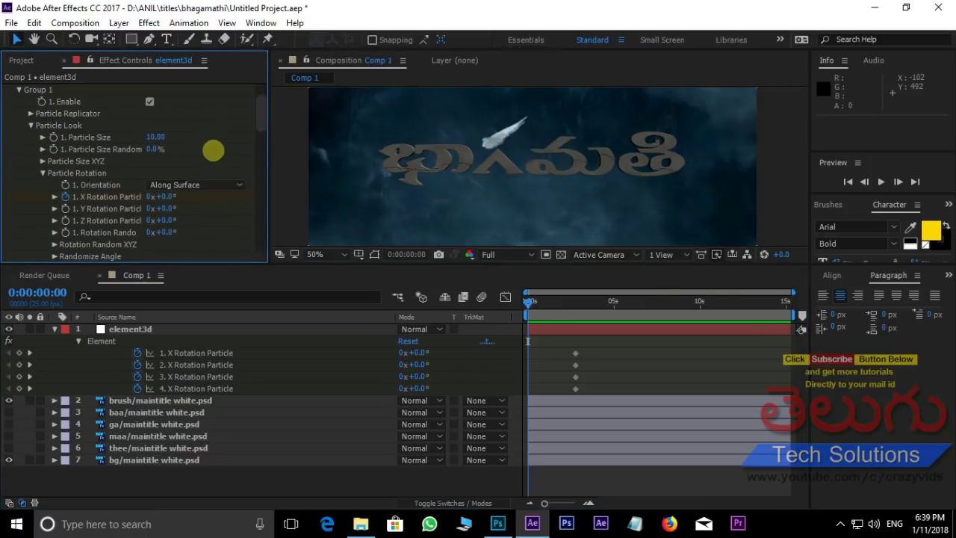
drag(168, 196, 131, 202)
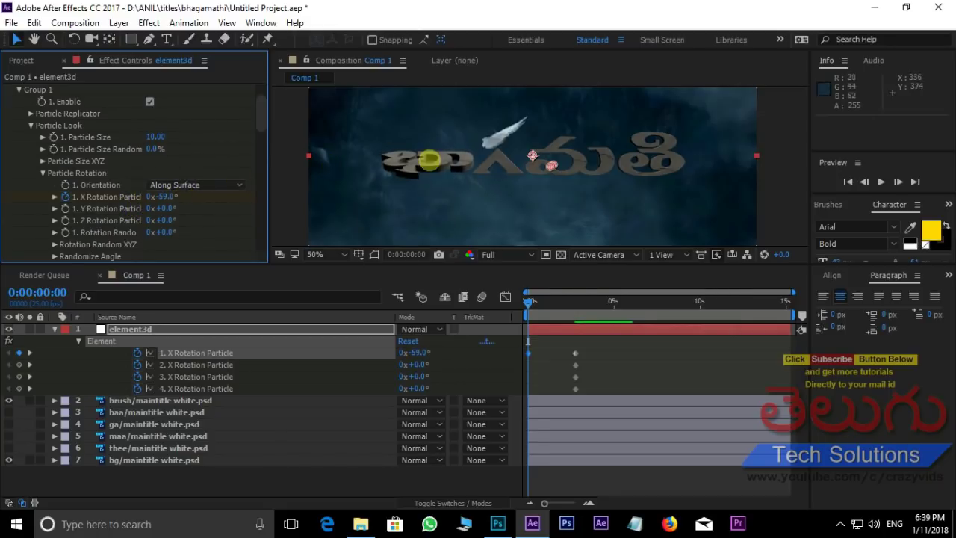
scroll(430, 161, up, 1)
scroll(445, 172, up, 1)
key(v)
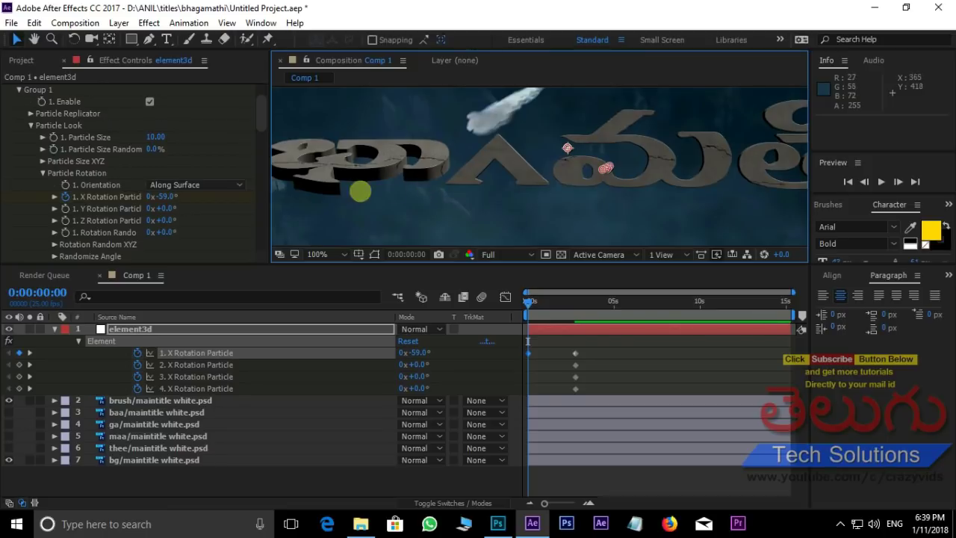
scroll(81, 148, up, 1)
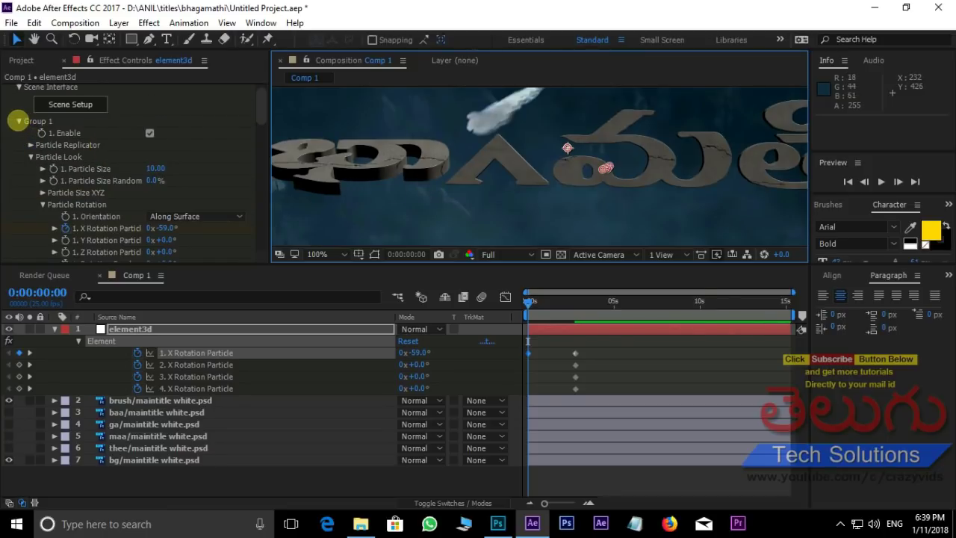
click(18, 121)
click(19, 133)
scroll(116, 137, down, 1)
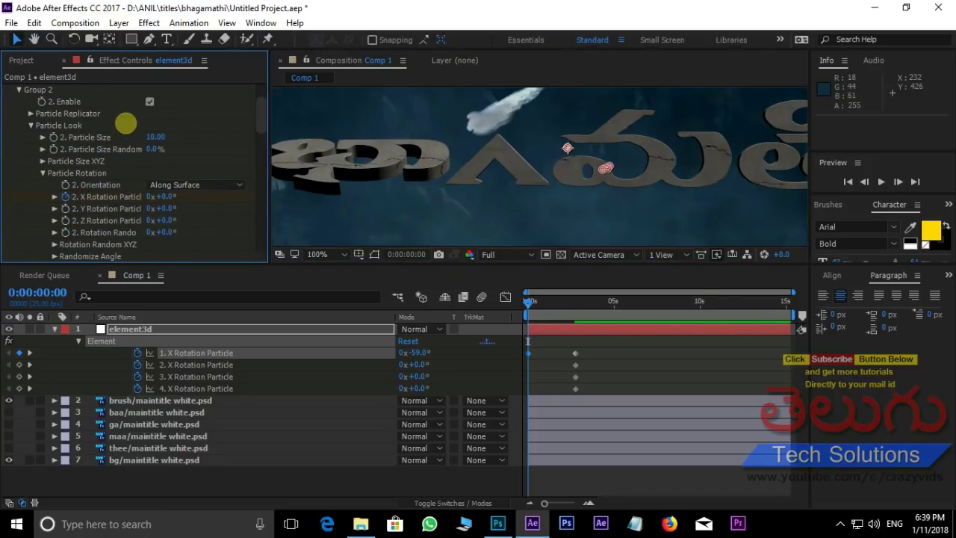
mouse_move(170, 196)
mouse_down()
mouse_move(206, 196)
mouse_move(215, 207)
mouse_up()
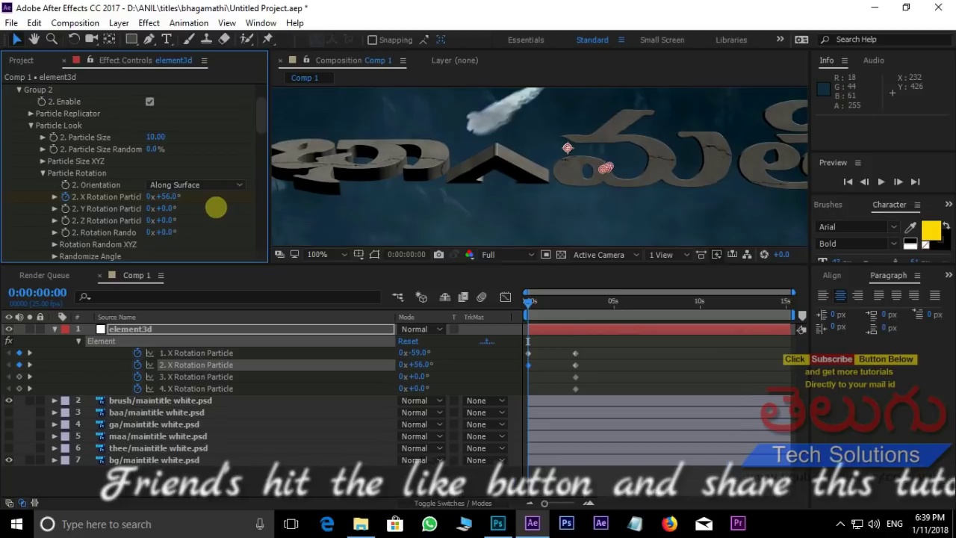
scroll(30, 120, up, 2)
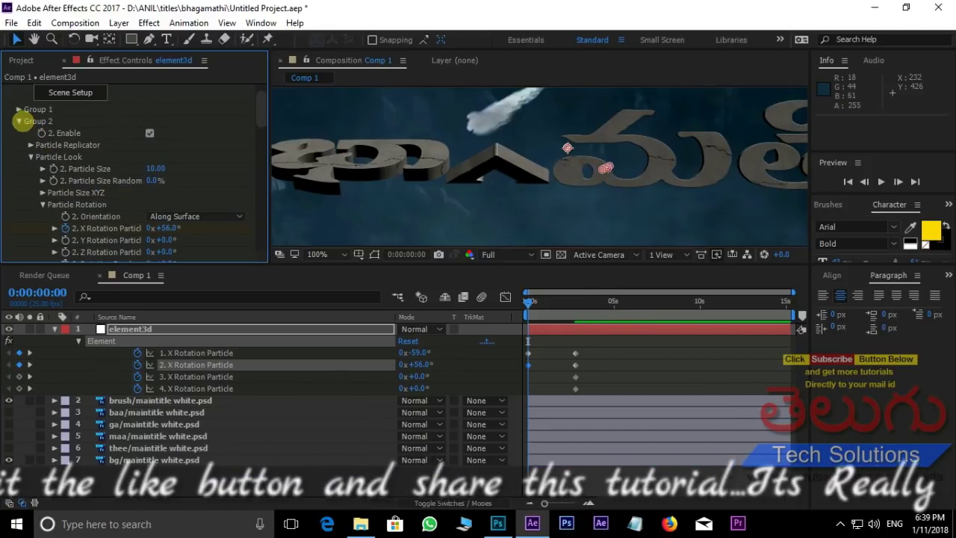
- Tilt Group 3 to -77° and Group 4 to -42° X Rotation, then preview
click(20, 121)
click(20, 133)
scroll(203, 163, down, 3)
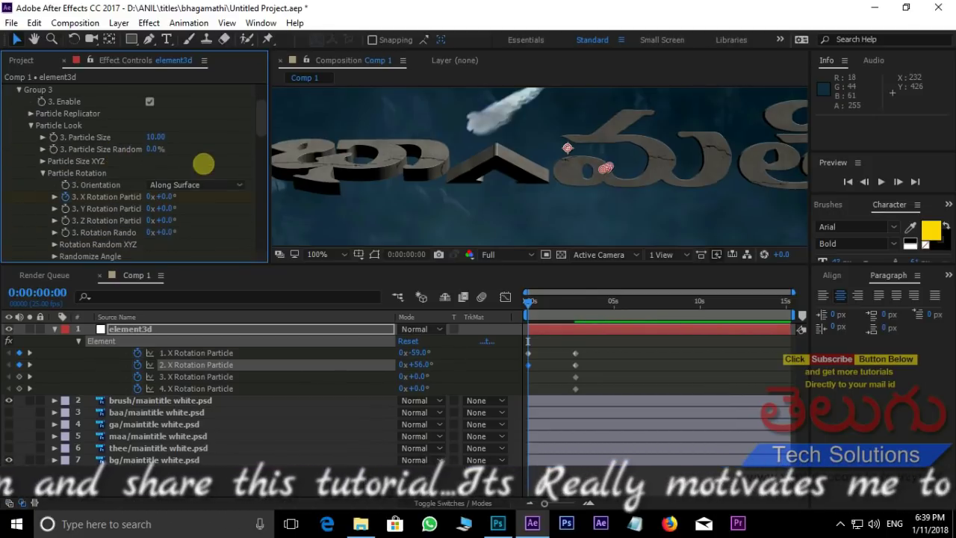
mouse_move(166, 197)
mouse_down()
mouse_move(184, 194)
mouse_move(101, 185)
mouse_up()
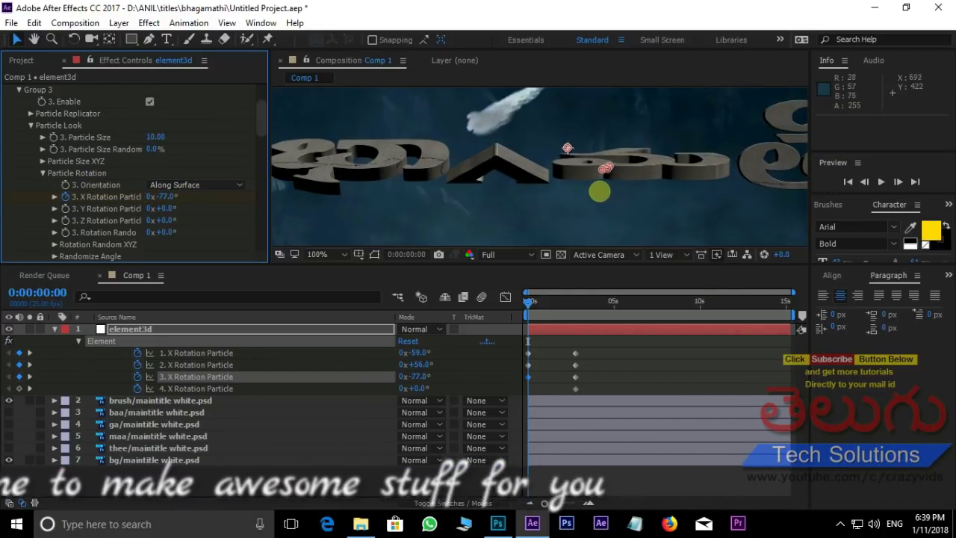
drag(640, 204, 572, 204)
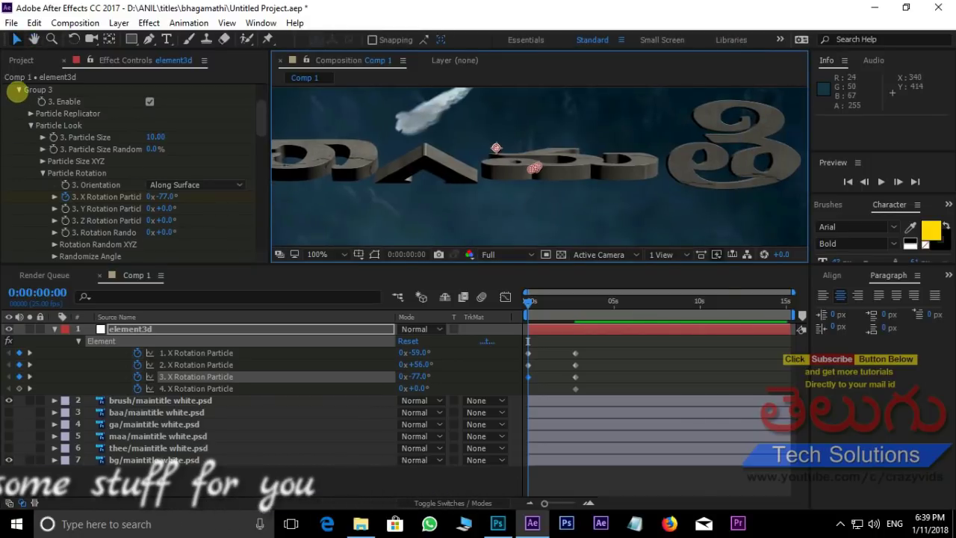
click(17, 90)
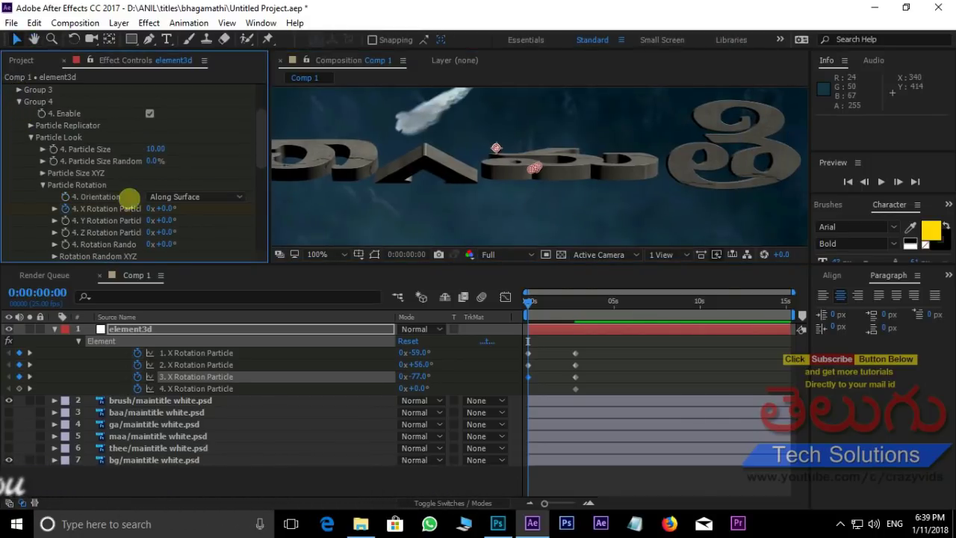
drag(162, 208, 125, 196)
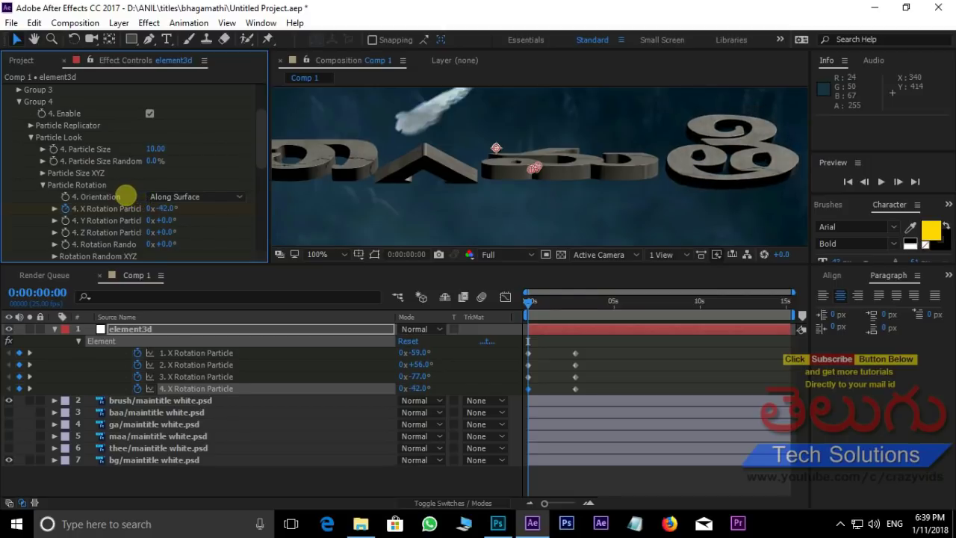
scroll(565, 156, down, 2)
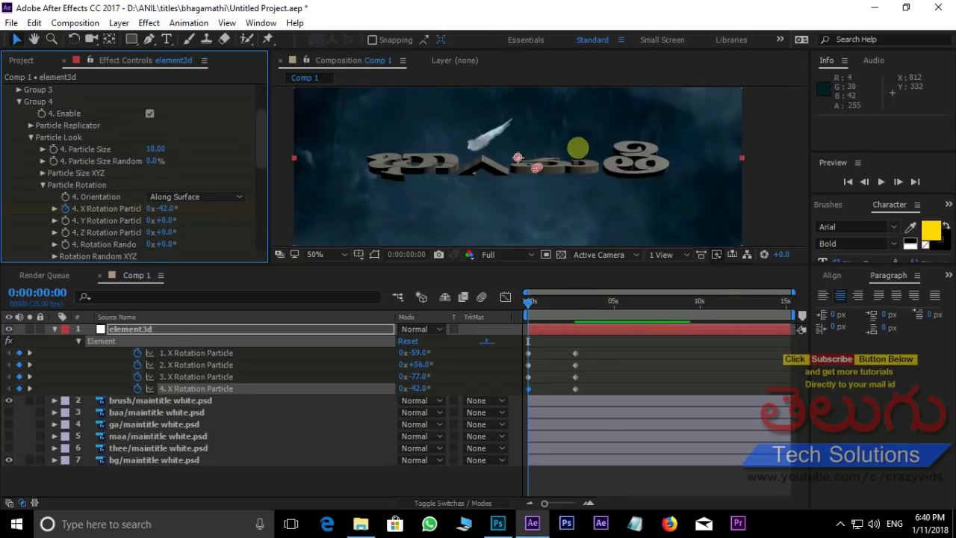
key(space)
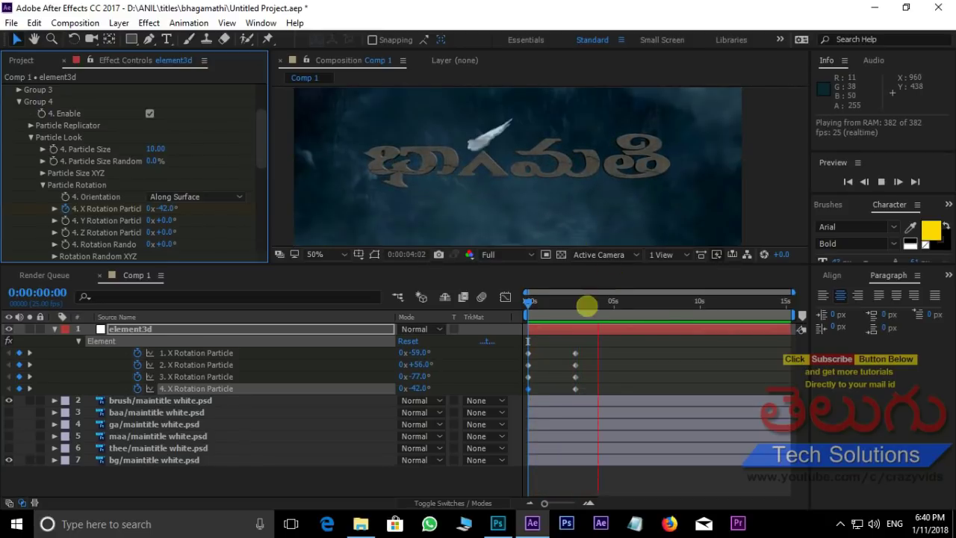
- Move the four ending 0° X Rotation keyframes earlier to 0:00:01:14 and preview the result
click(597, 305)
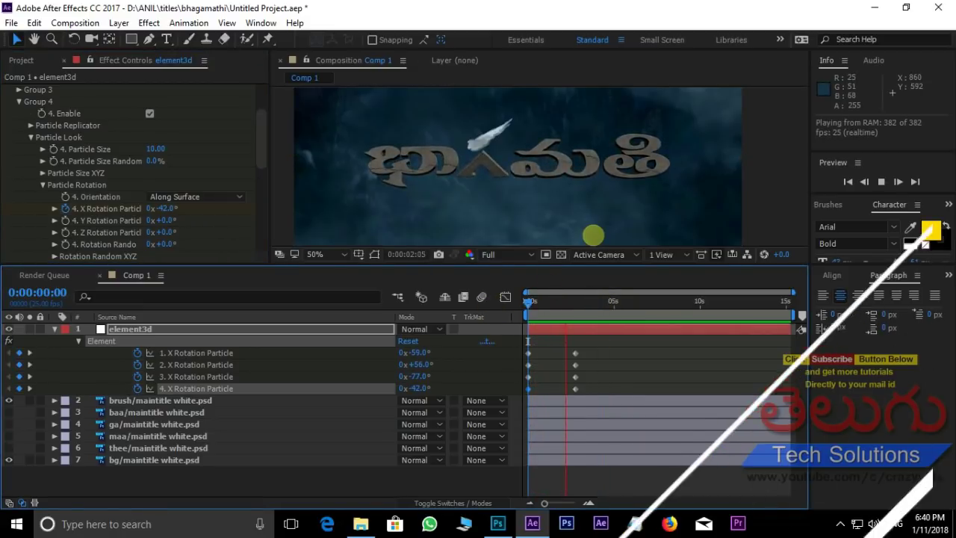
drag(602, 353, 570, 393)
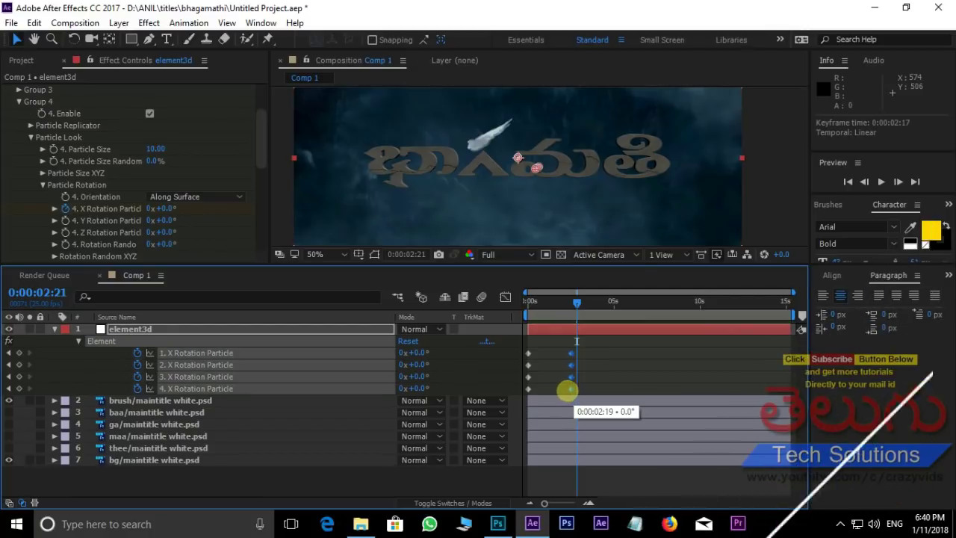
drag(572, 389, 553, 389)
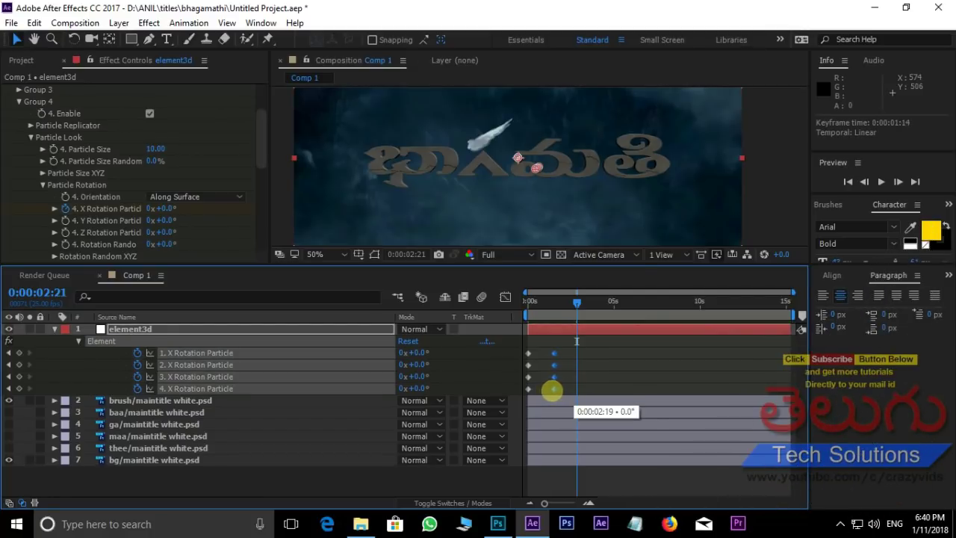
drag(577, 301, 473, 299)
key(space)
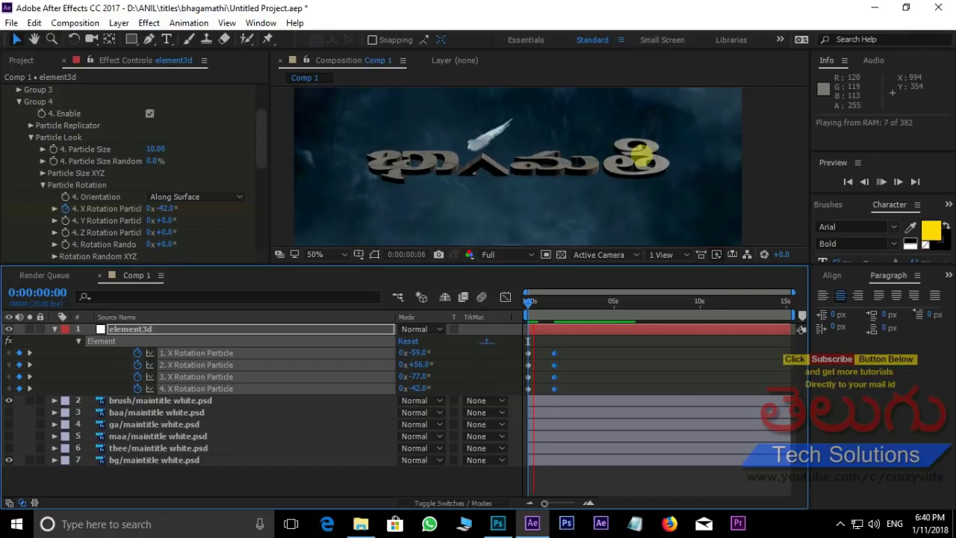
key(space)
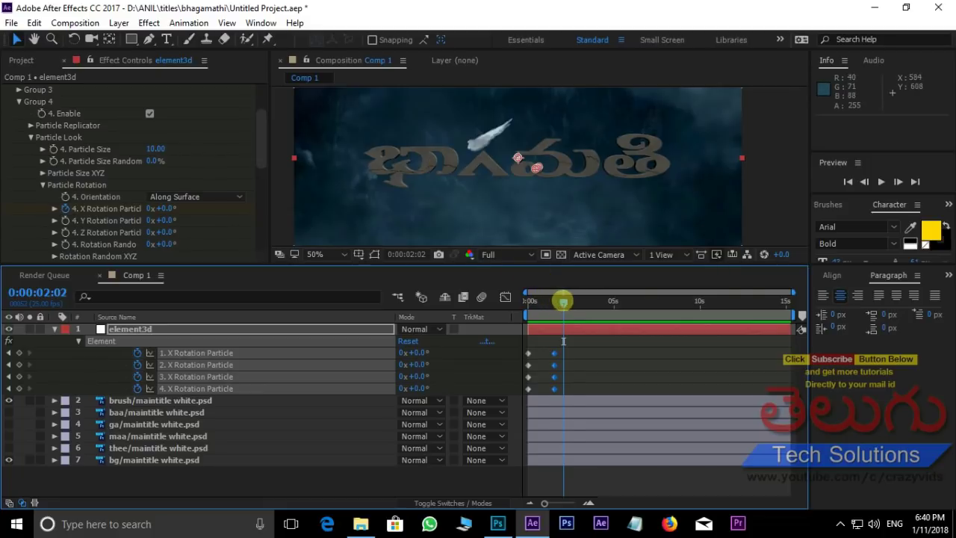
drag(556, 301, 555, 300)
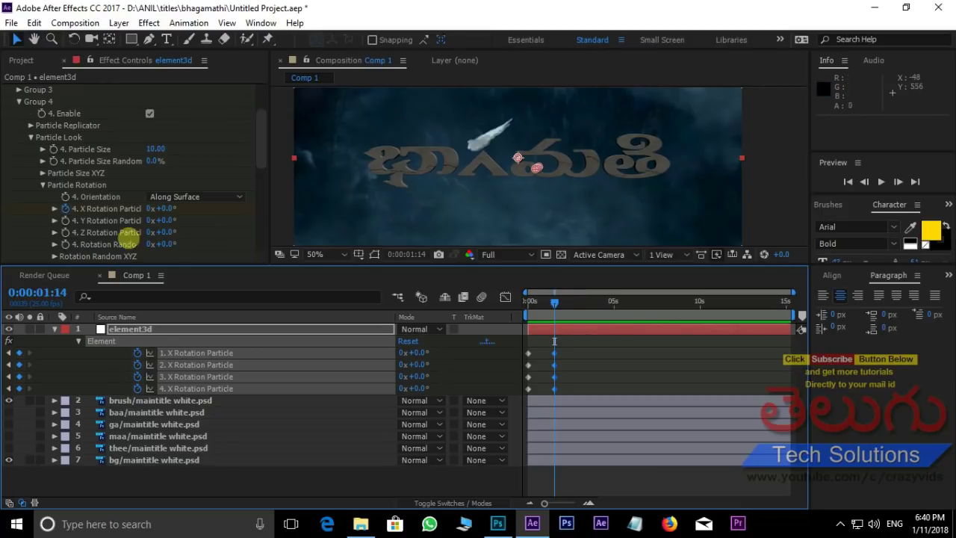
- Keyframe Position Z at 0.0 in the Particle Replicator of Groups 1 and 2
scroll(67, 150, up, 3)
click(18, 135)
scroll(59, 125, down, 2)
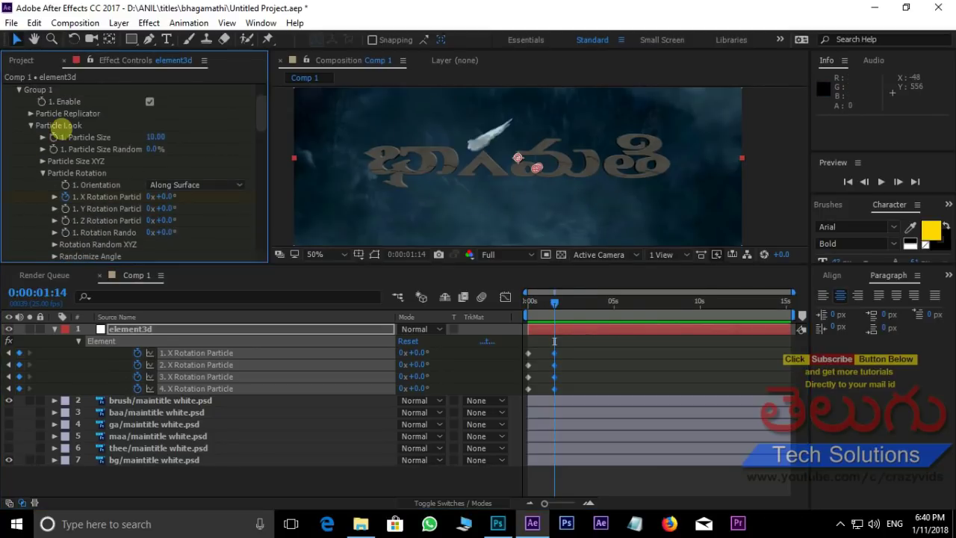
click(32, 125)
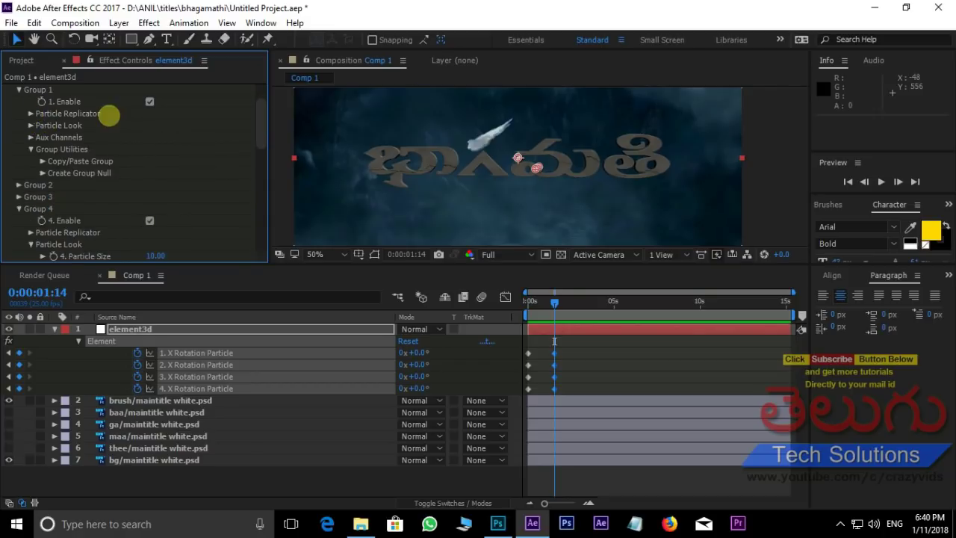
click(31, 113)
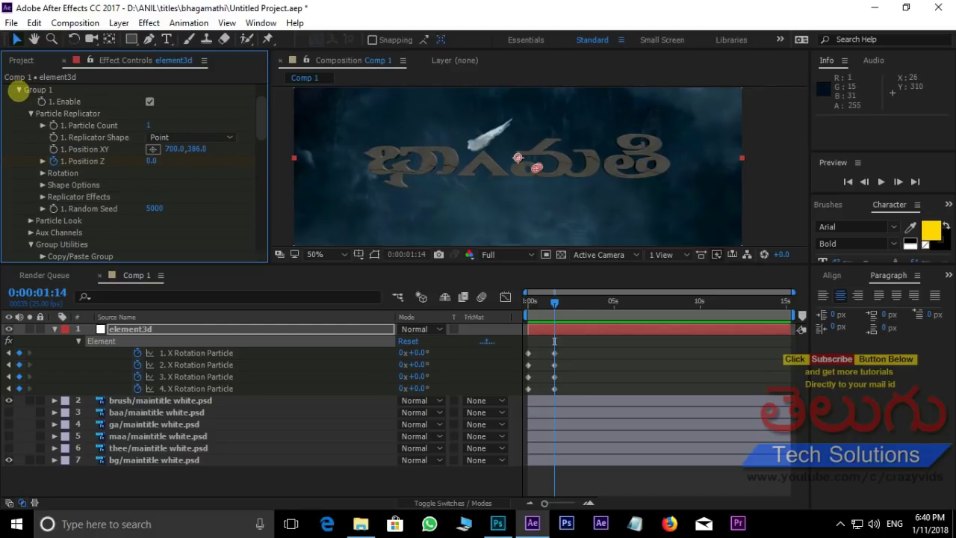
click(19, 90)
click(18, 101)
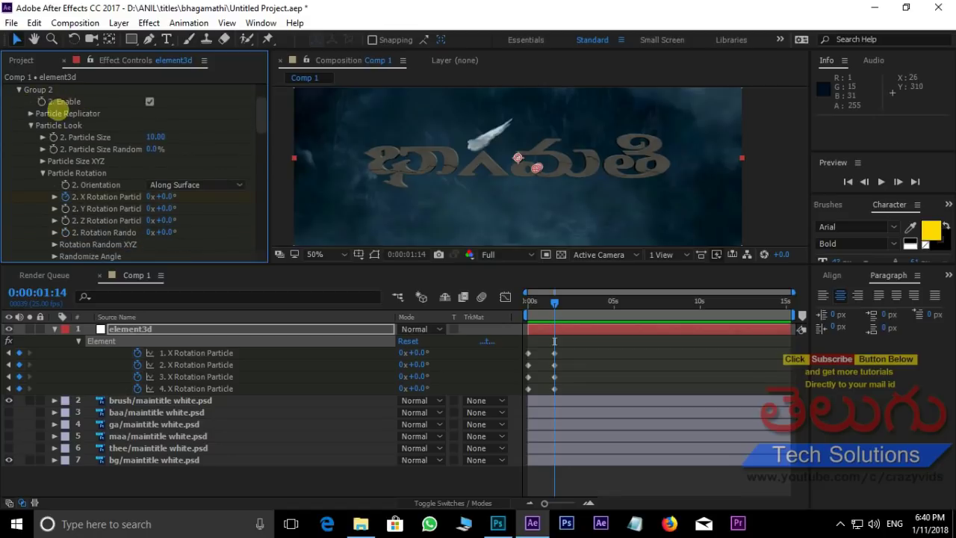
click(30, 126)
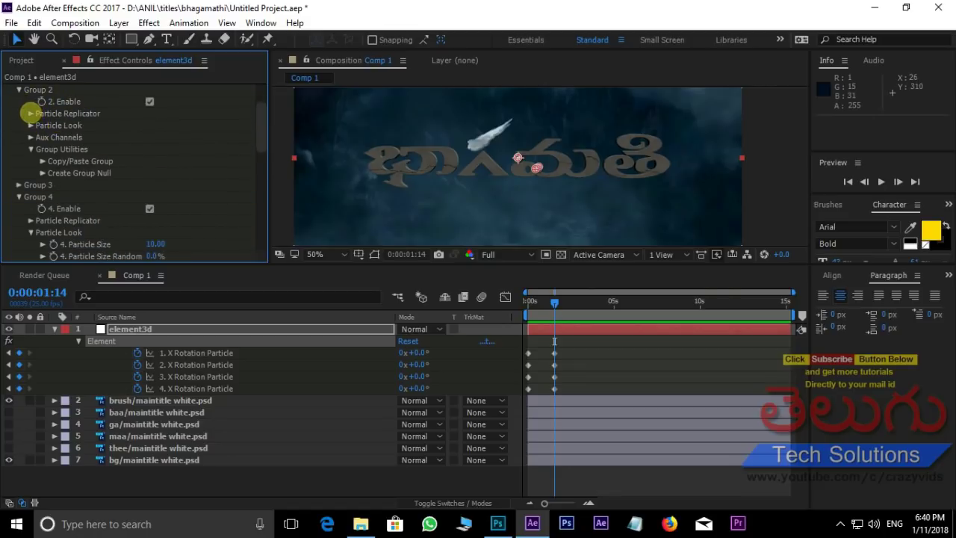
click(30, 113)
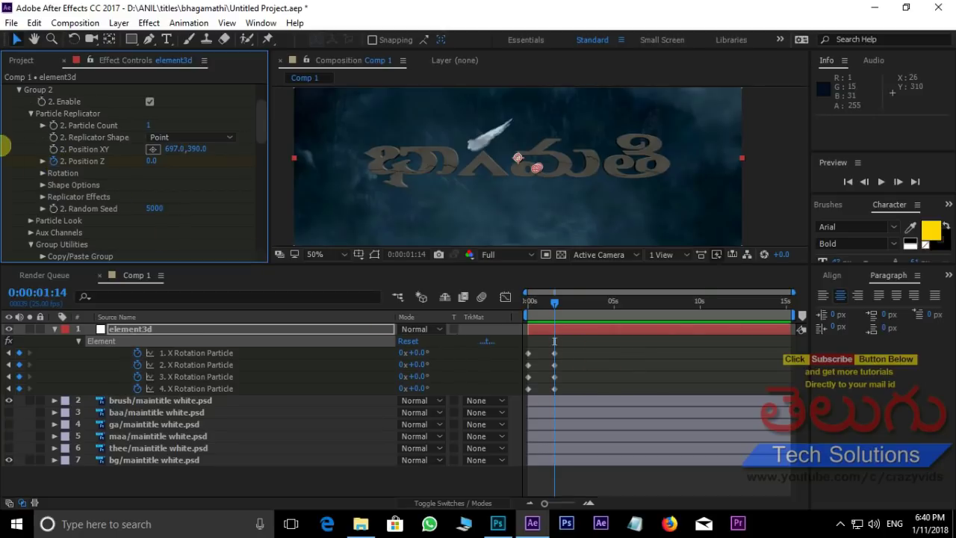
- Keyframe Position Z at 0.0 in the Particle Replicator of Groups 3 and 4
click(17, 89)
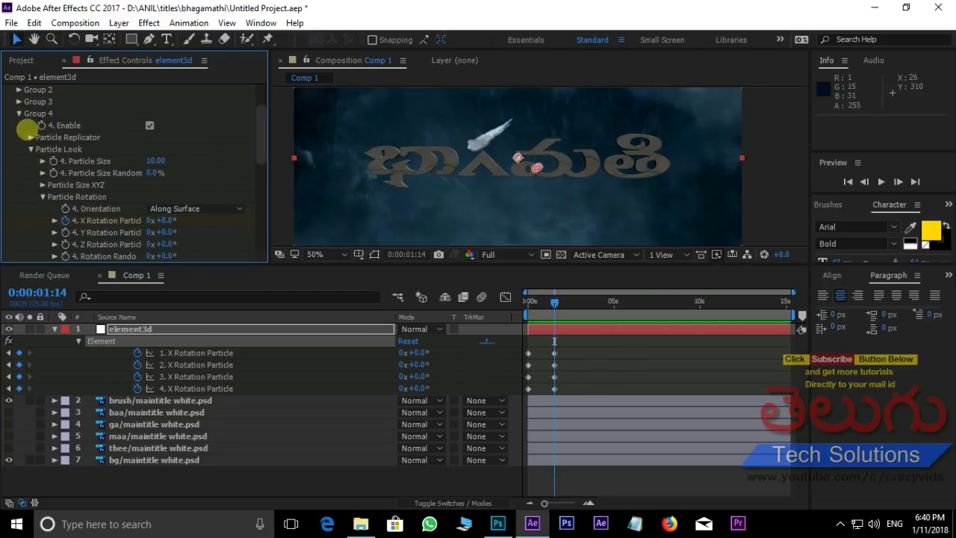
click(18, 100)
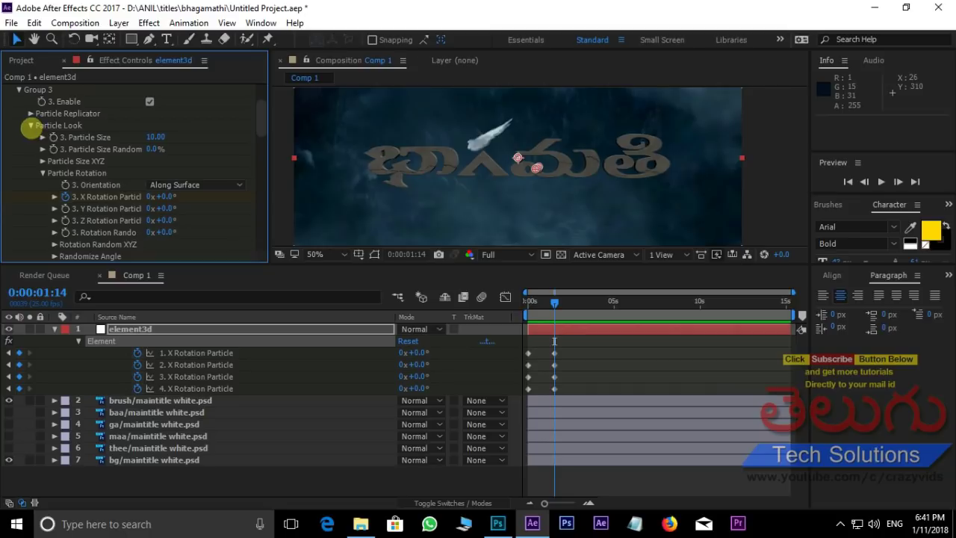
click(30, 126)
click(30, 113)
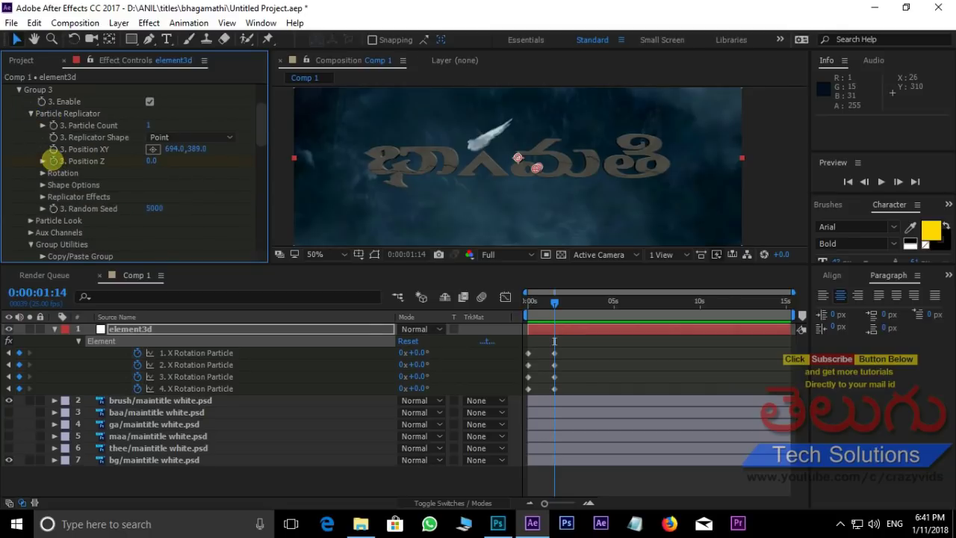
scroll(18, 96, up, 2)
click(18, 121)
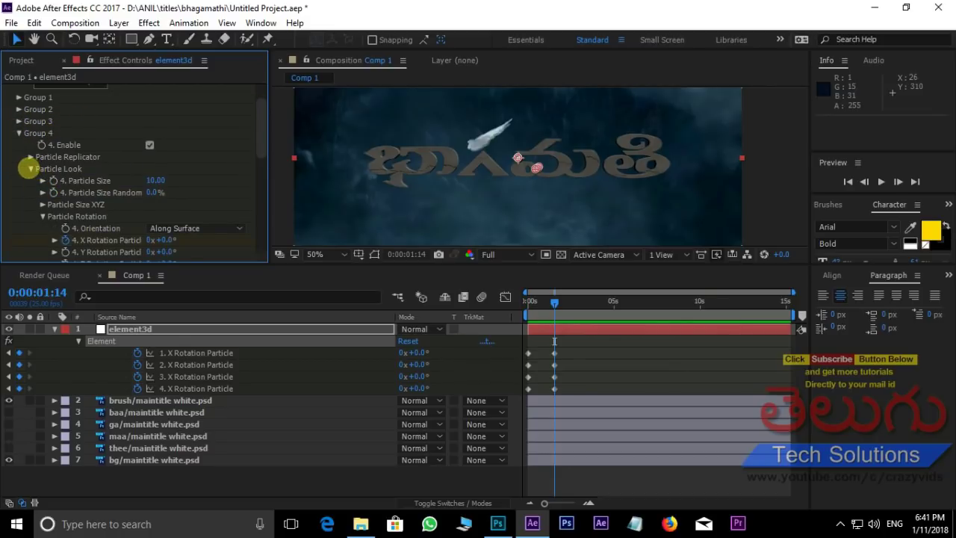
click(30, 169)
click(30, 157)
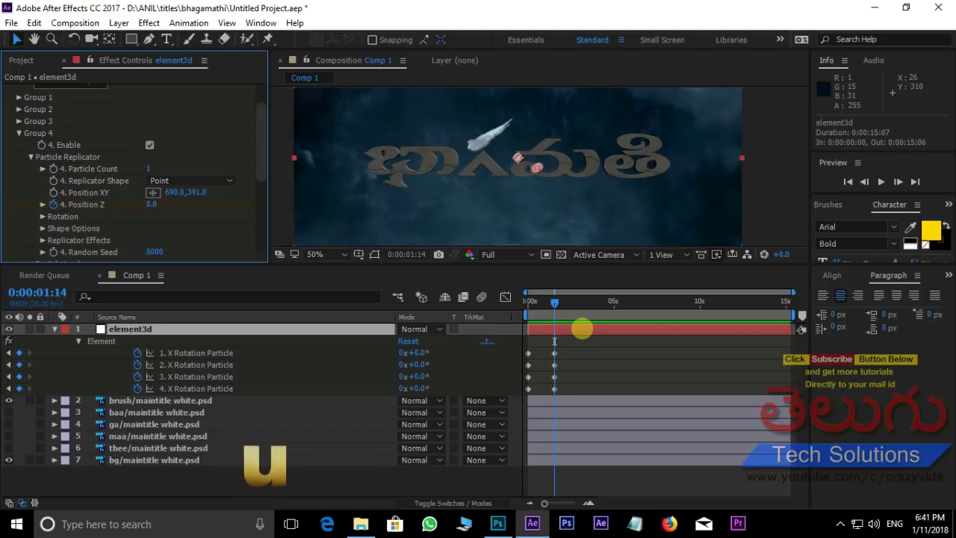
- Reveal element3d's keyframed Position Z and X Rotation properties and return to frame 0
key(u)
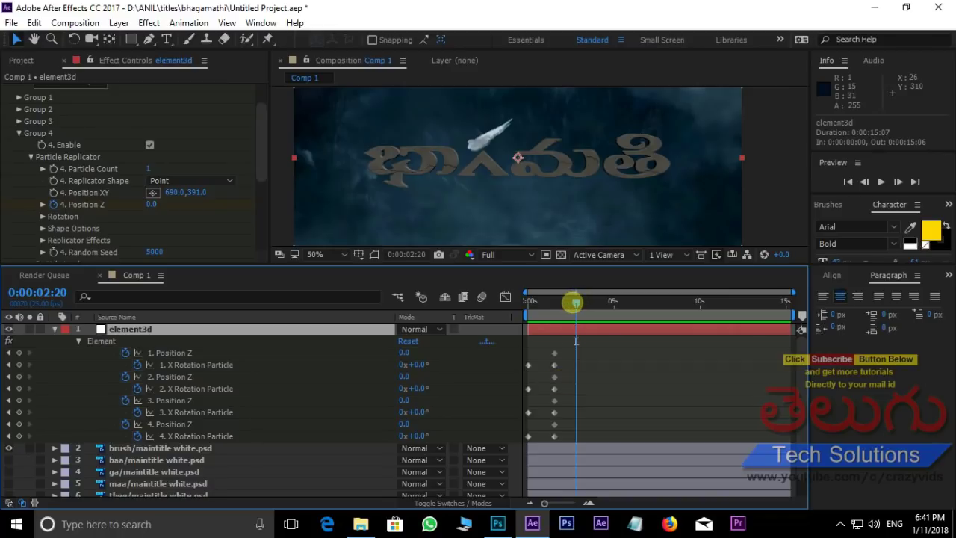
drag(575, 302, 529, 304)
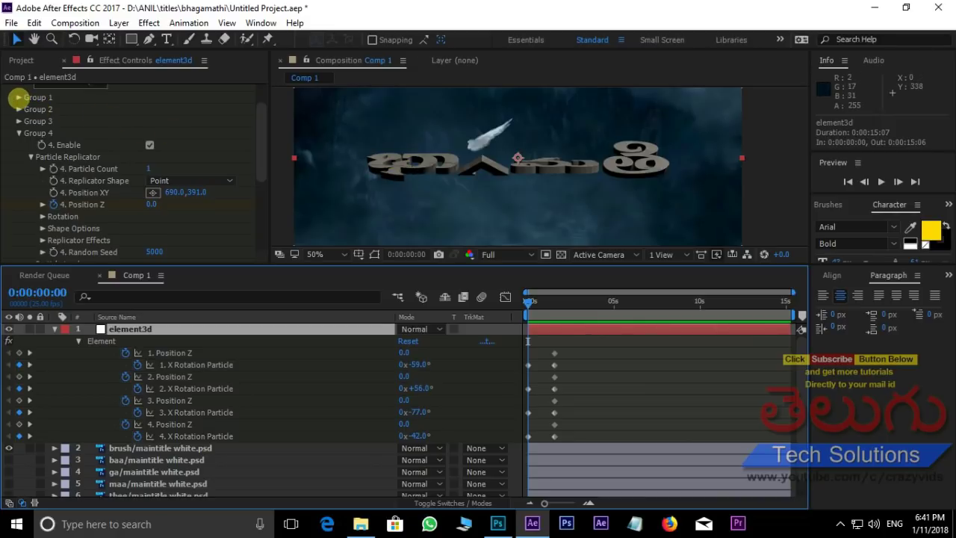
- At frame 0, set Group 1's Position Z to -1350 and Group 2's to -1860
click(18, 97)
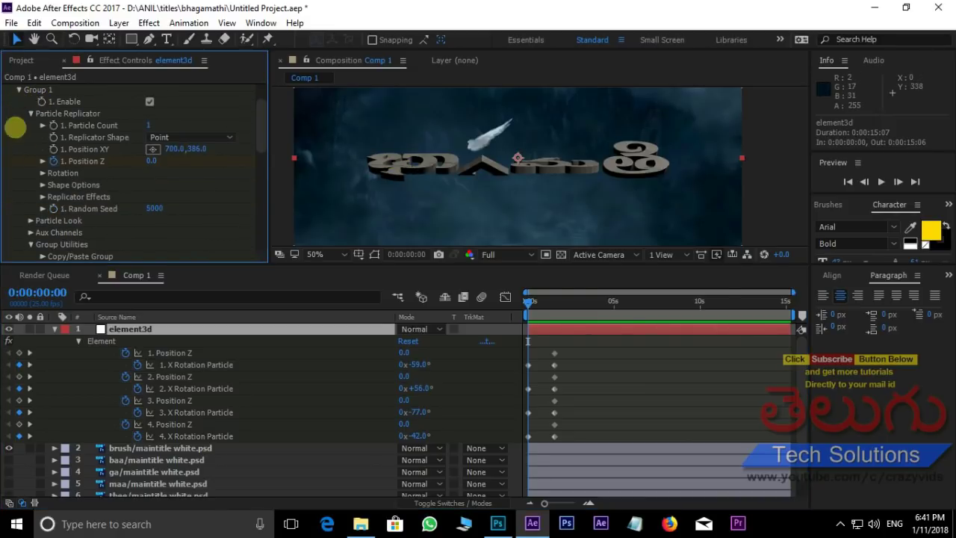
drag(152, 162, 65, 173)
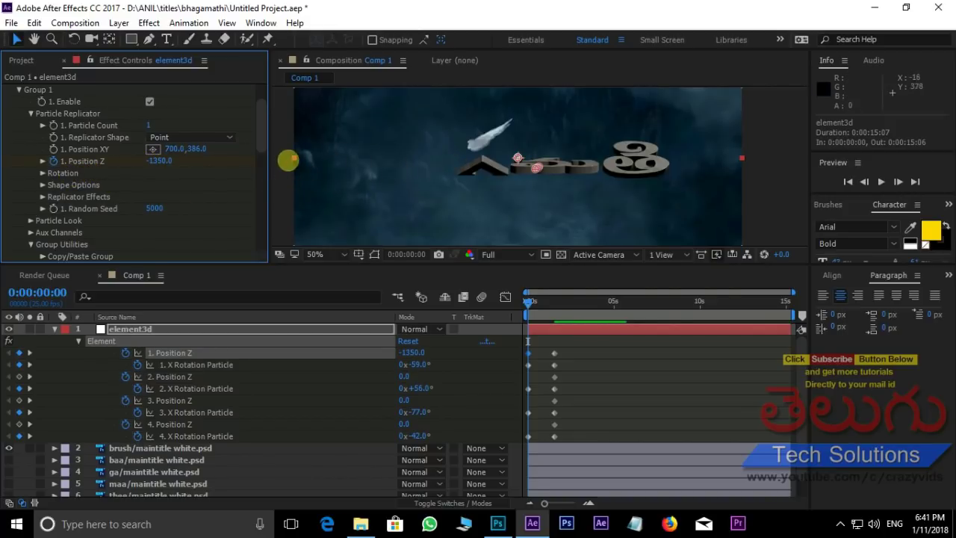
click(18, 90)
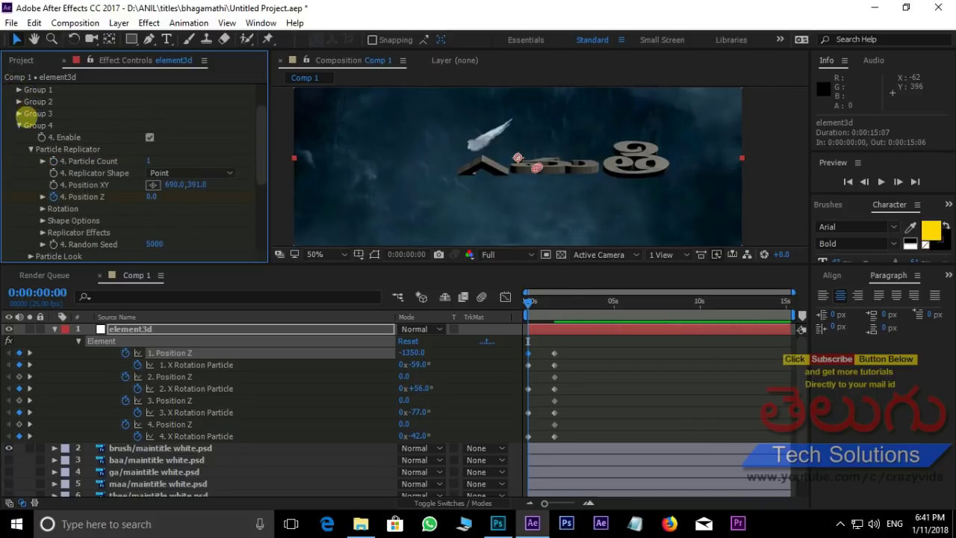
click(18, 101)
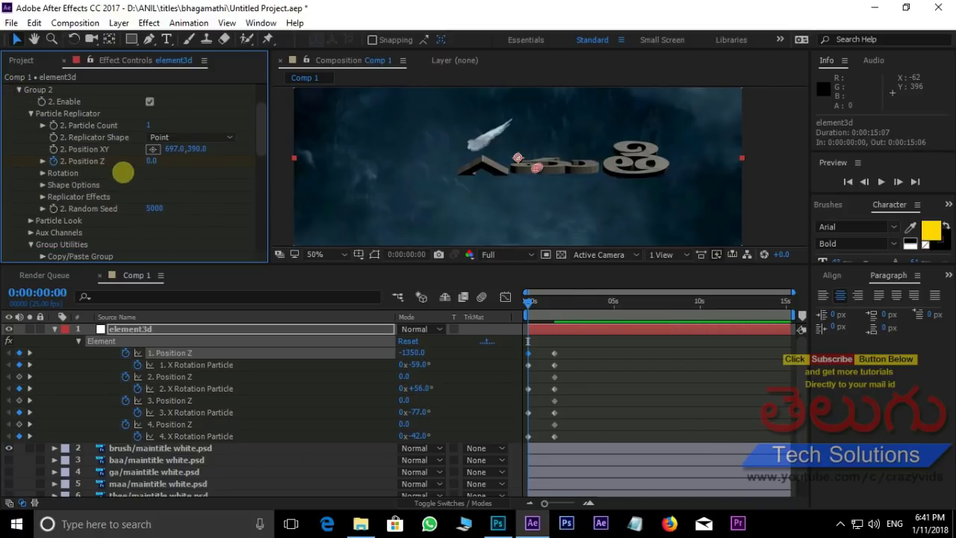
drag(151, 161, 29, 169)
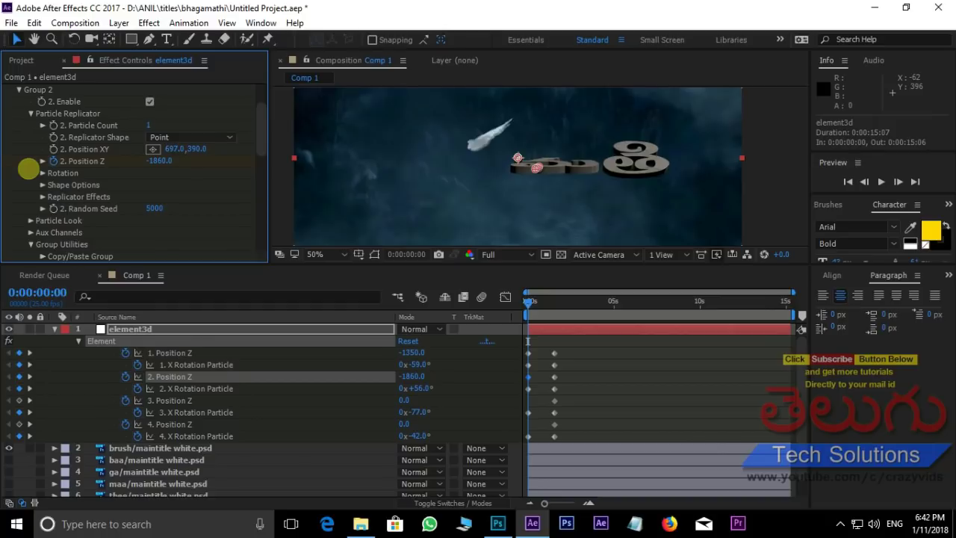
click(18, 90)
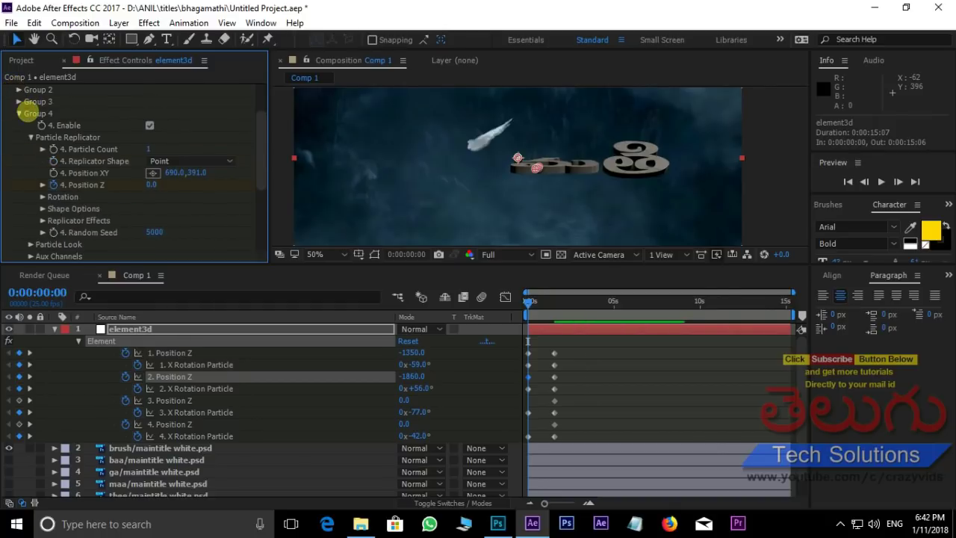
- At frame 0, set Group 3's Position Z to -1830 and Group 4's to -1170
click(18, 101)
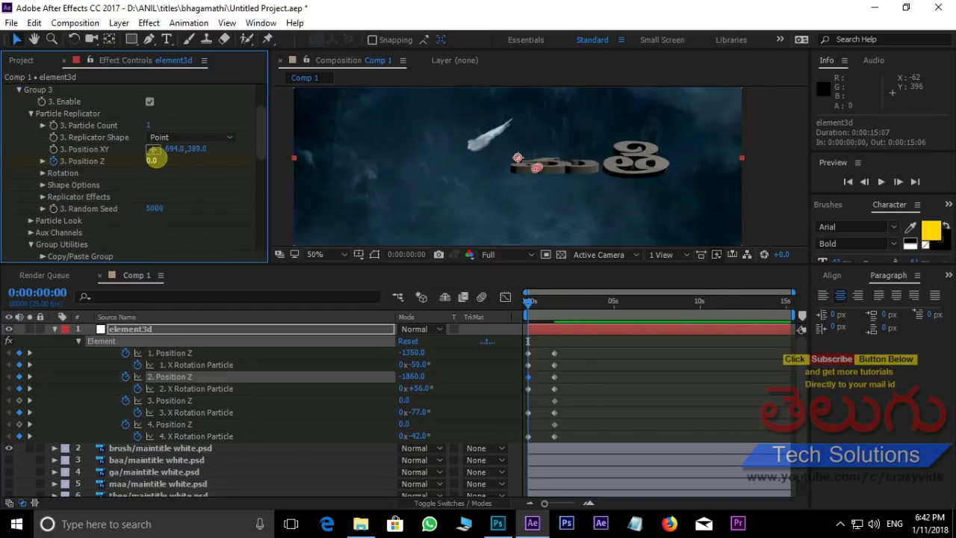
drag(151, 160, 33, 170)
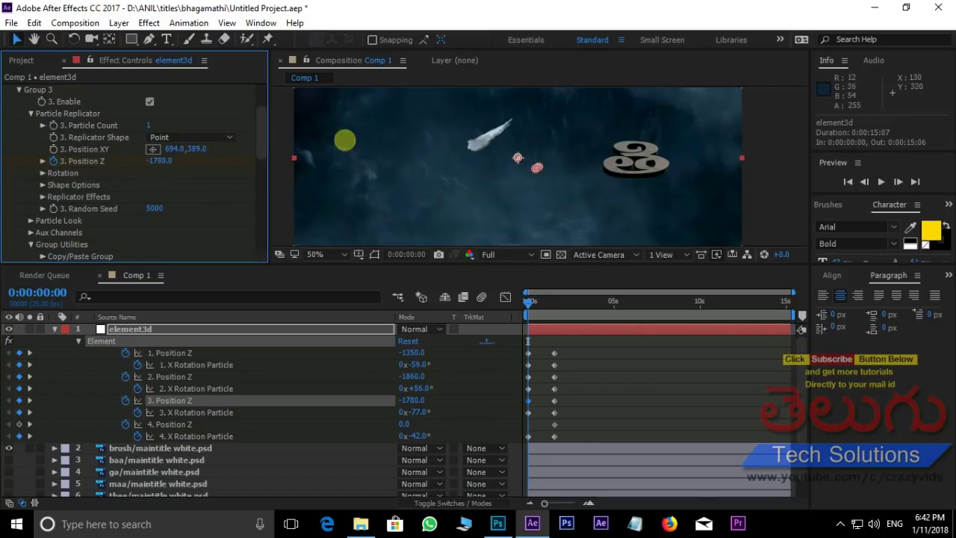
scroll(363, 131, down, 1)
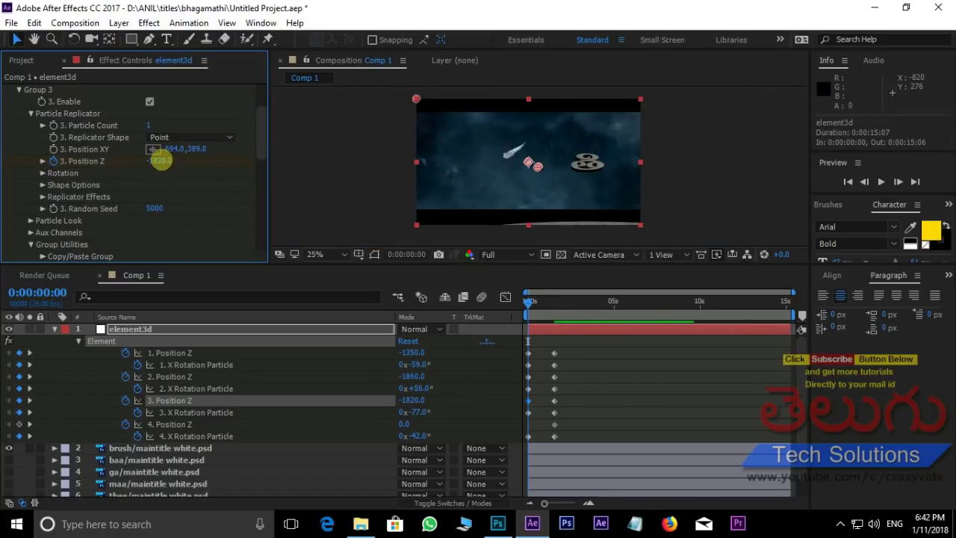
click(18, 89)
click(19, 100)
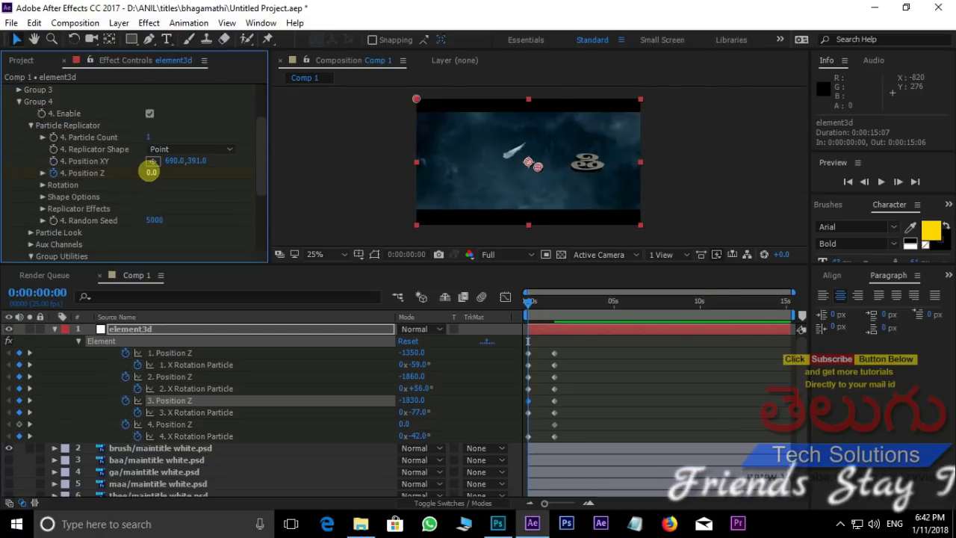
drag(150, 172, 121, 171)
scroll(632, 169, up, 1)
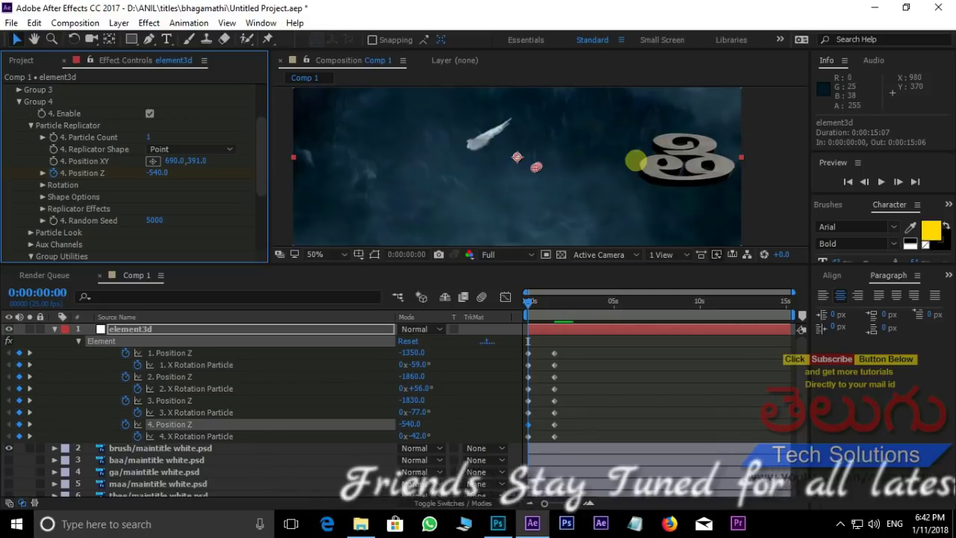
drag(159, 173, 106, 169)
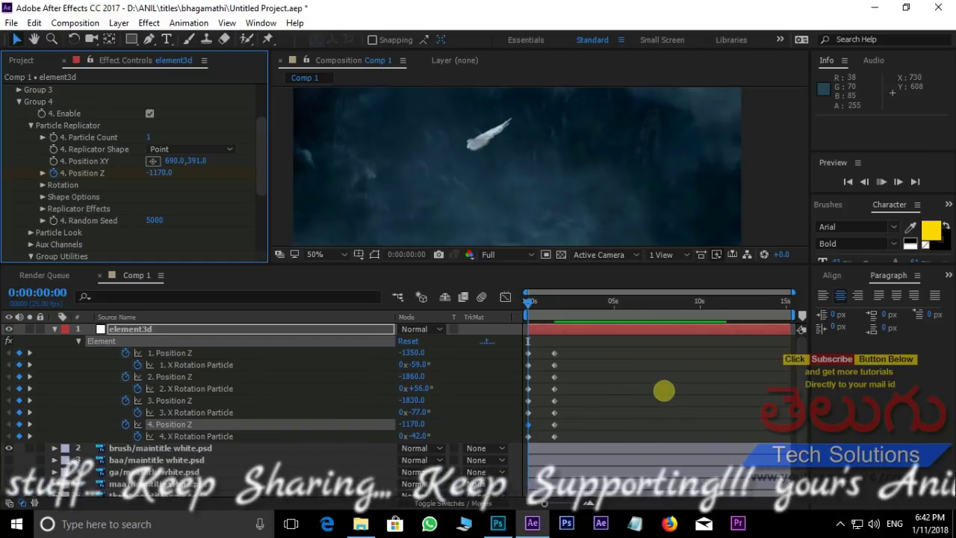
key(space)
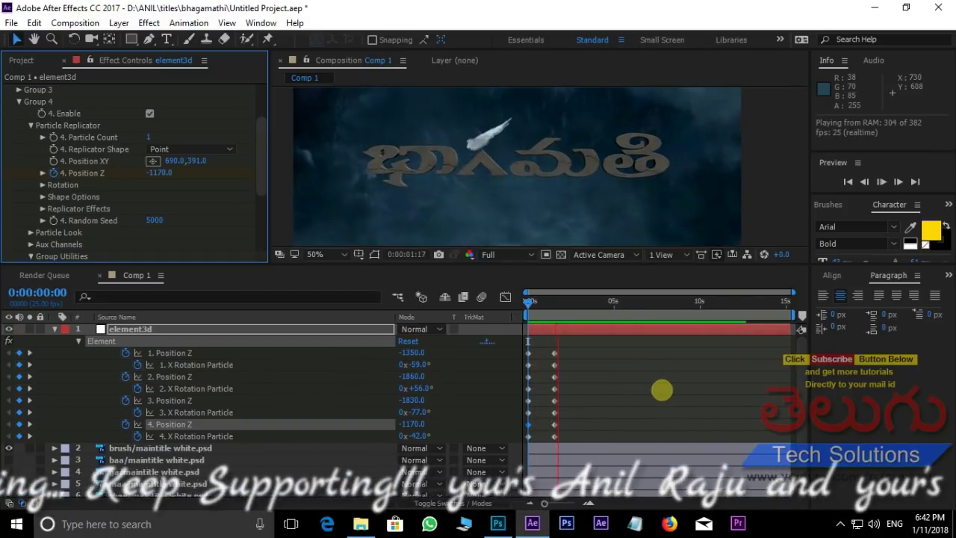
click(574, 304)
key(space)
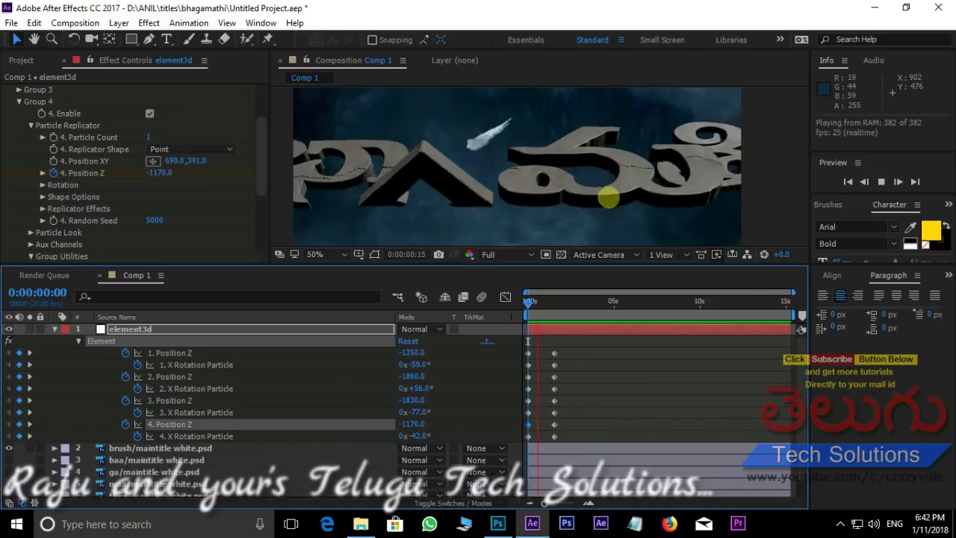
key(space)
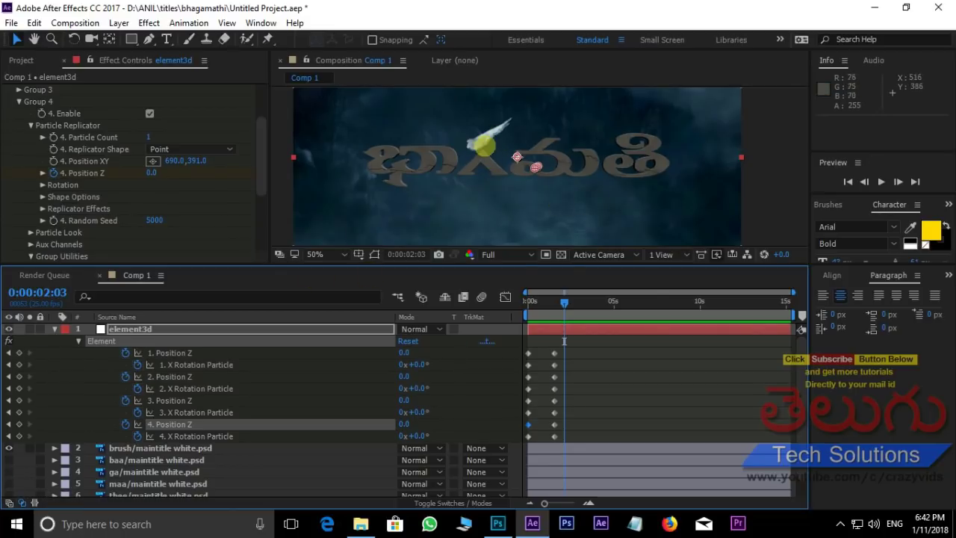
key(j)
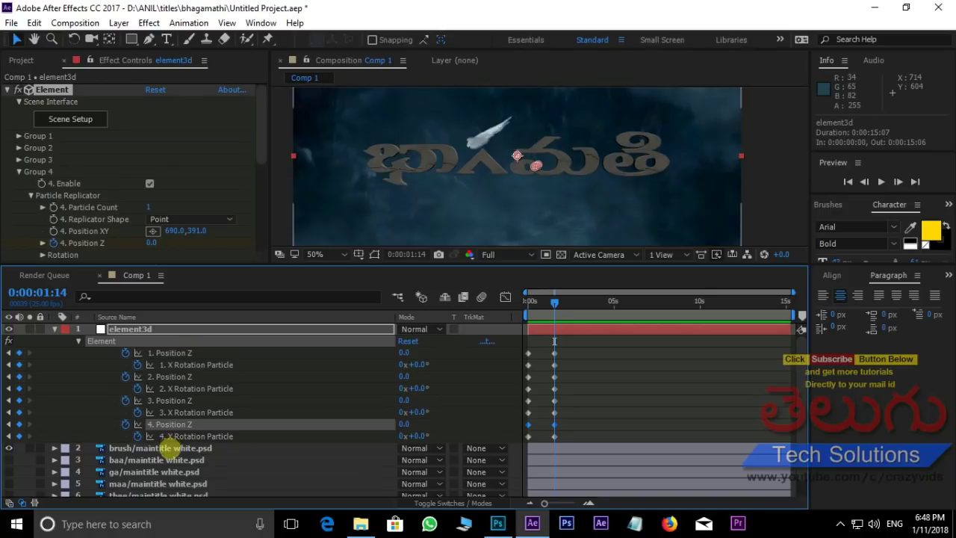
- Add Position and Scale keyframes to the brush streak layer at 0:00:01:14
click(165, 448)
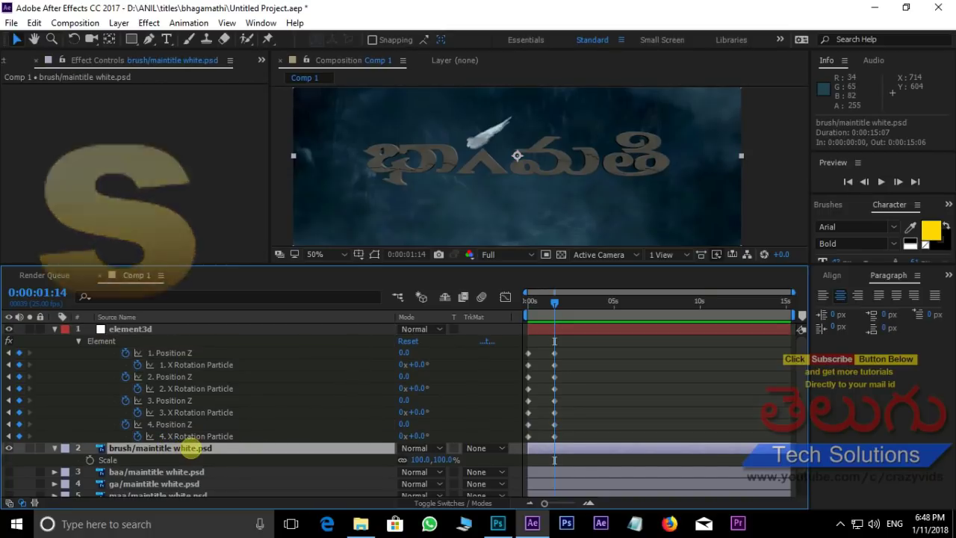
key(shift+p)
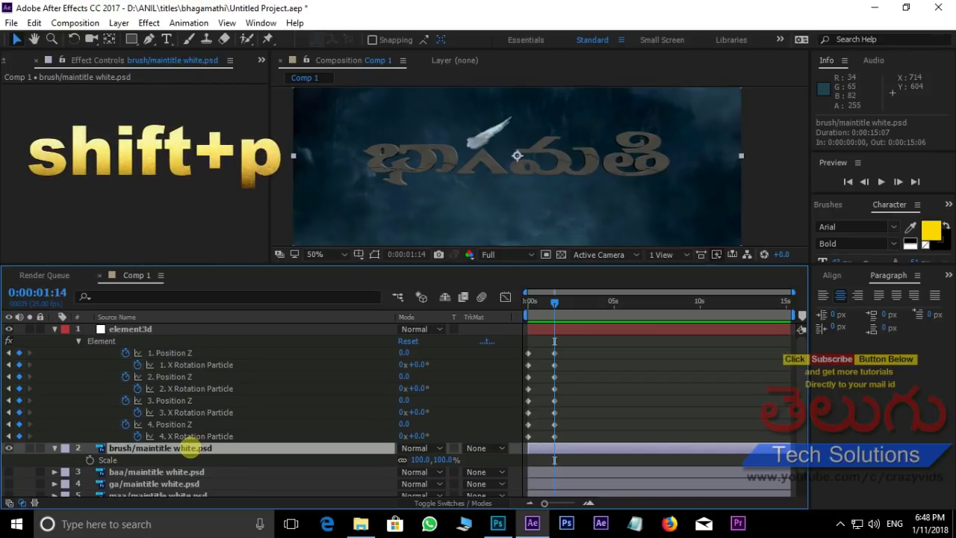
key(shift+p)
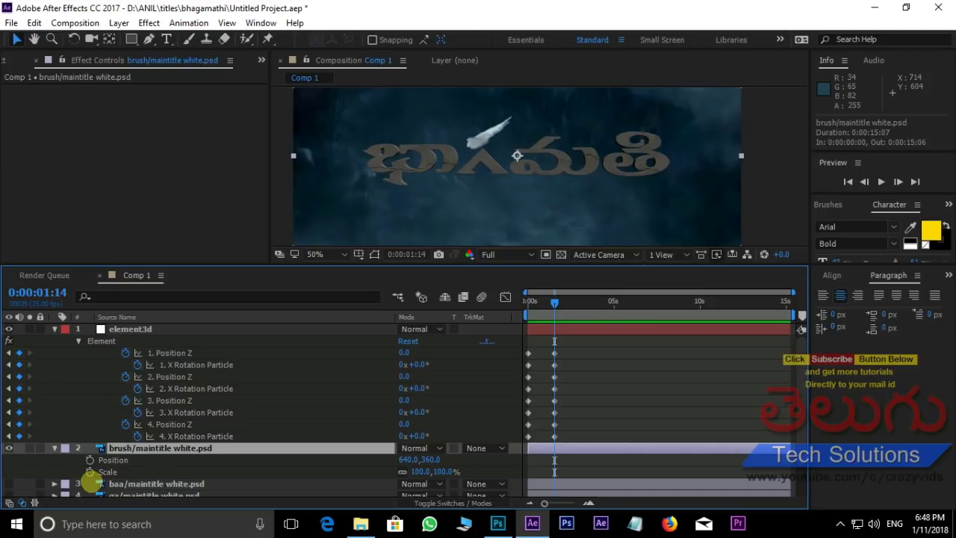
click(90, 460)
click(90, 472)
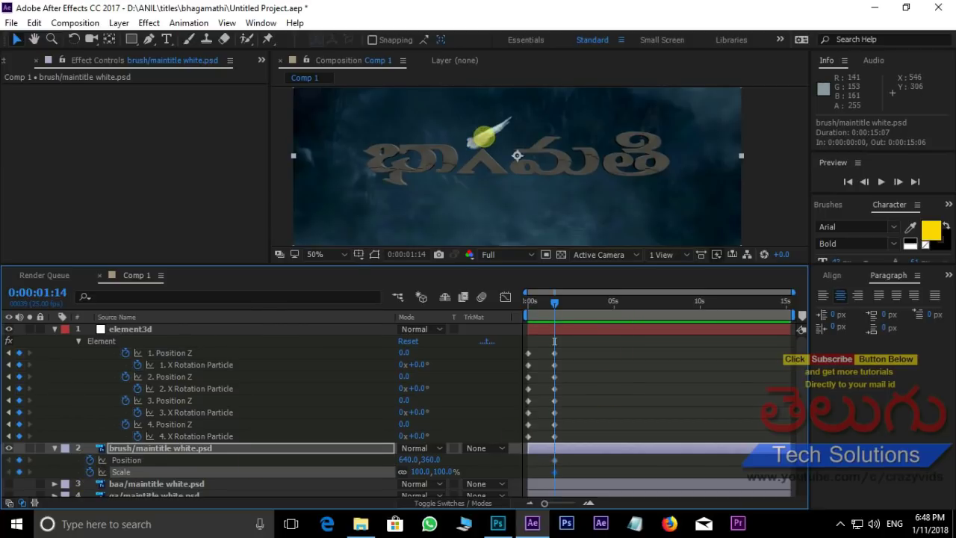
- At 0:00:00:14, move the brush streak to 559,200 and enlarge it to 645%
scroll(484, 136, down, 2)
click(553, 301)
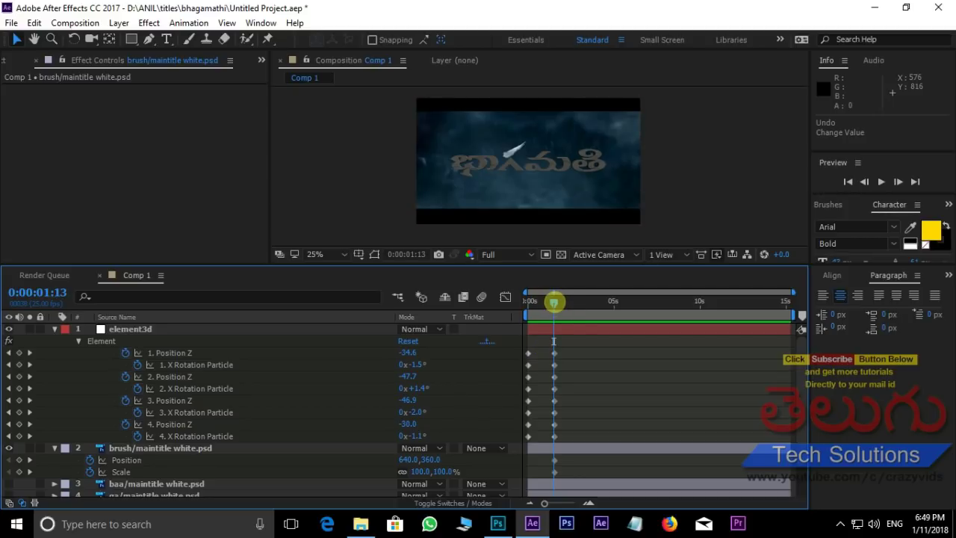
drag(554, 302, 537, 301)
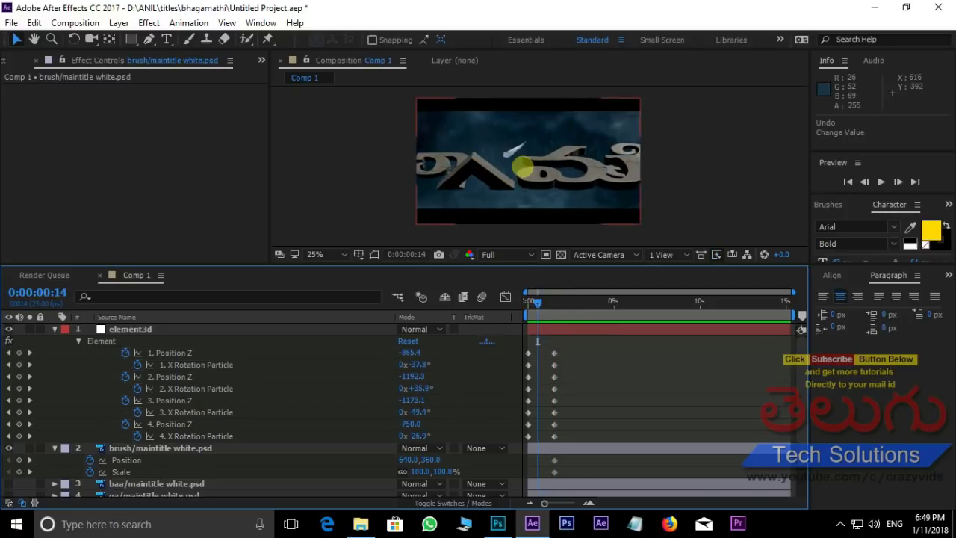
mouse_move(434, 460)
mouse_down()
mouse_move(382, 408)
mouse_move(408, 459)
mouse_move(319, 427)
mouse_up()
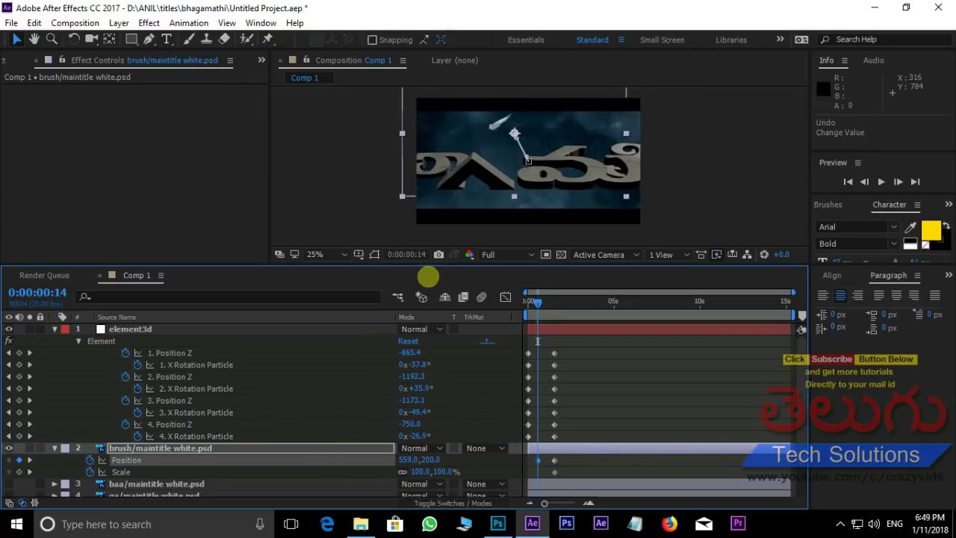
scroll(576, 128, up, 1)
scroll(575, 179, up, 1)
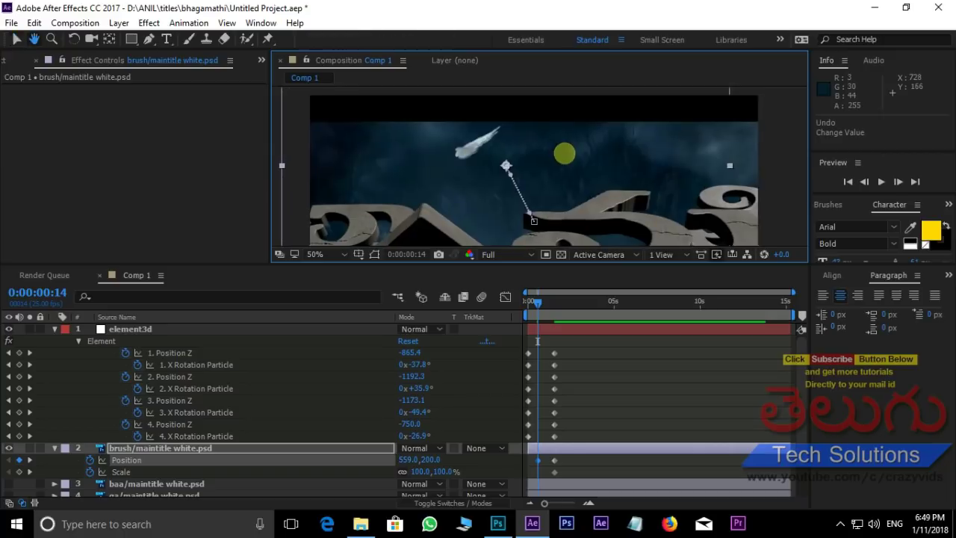
key(v)
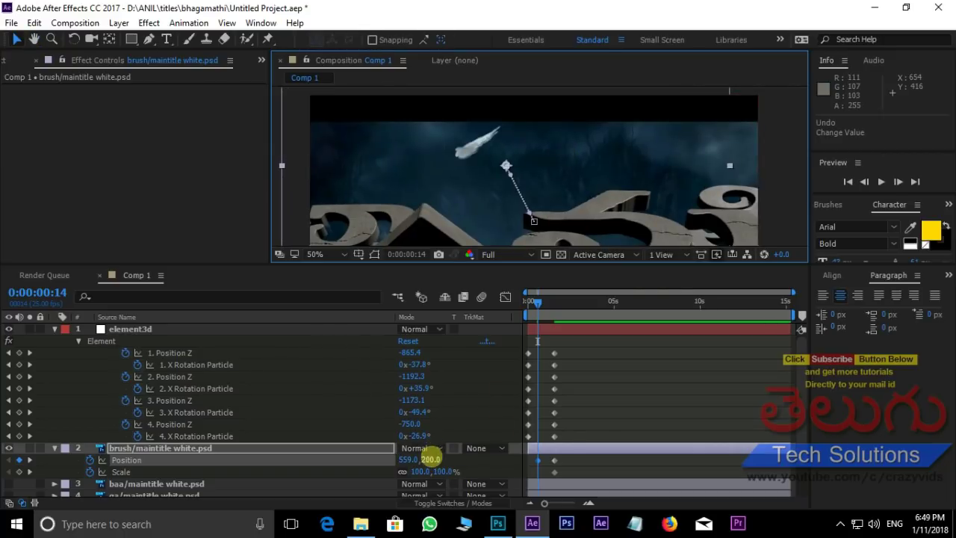
mouse_move(418, 471)
mouse_down()
mouse_move(762, 533)
mouse_move(836, 532)
mouse_up()
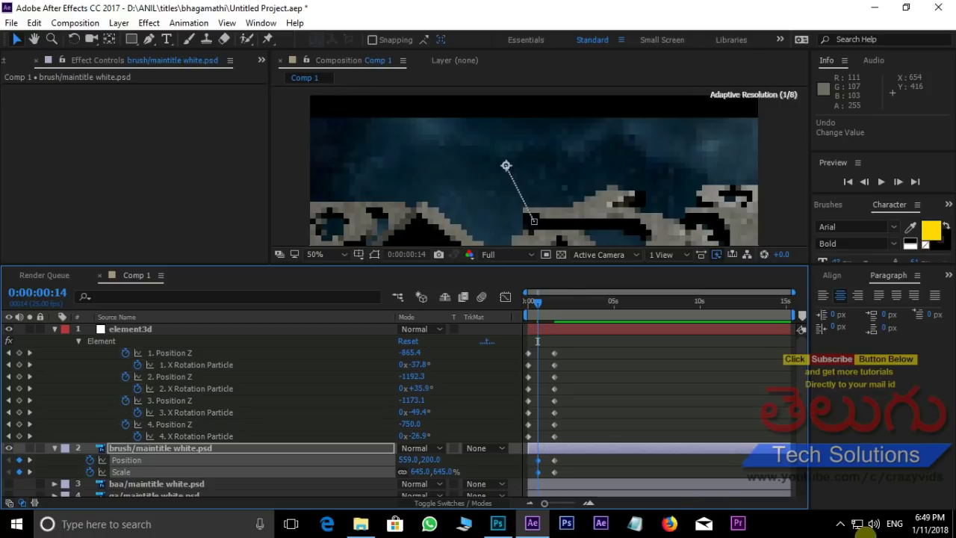
- Shift the letters' and brush streak's ending keyframes earlier to 0:00:01:04 and preview
key(space)
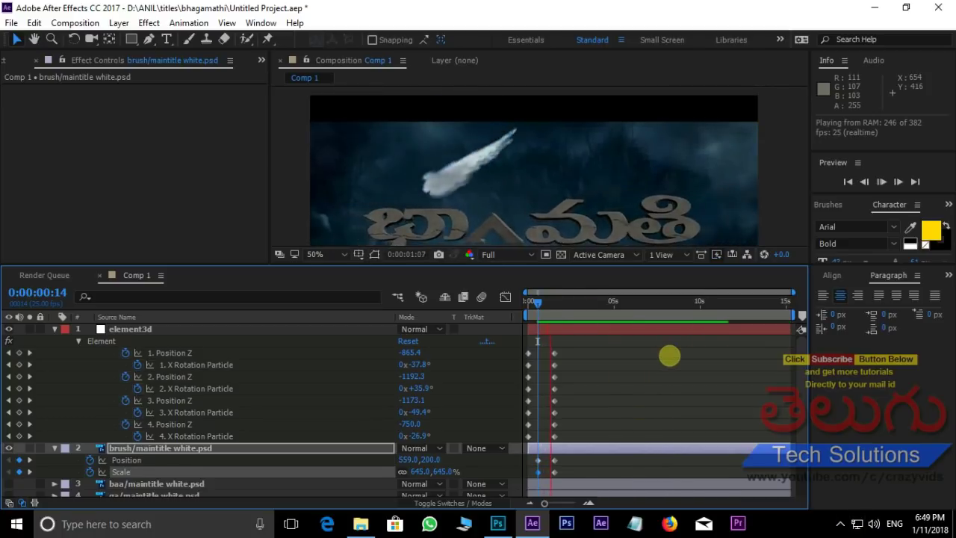
key(space)
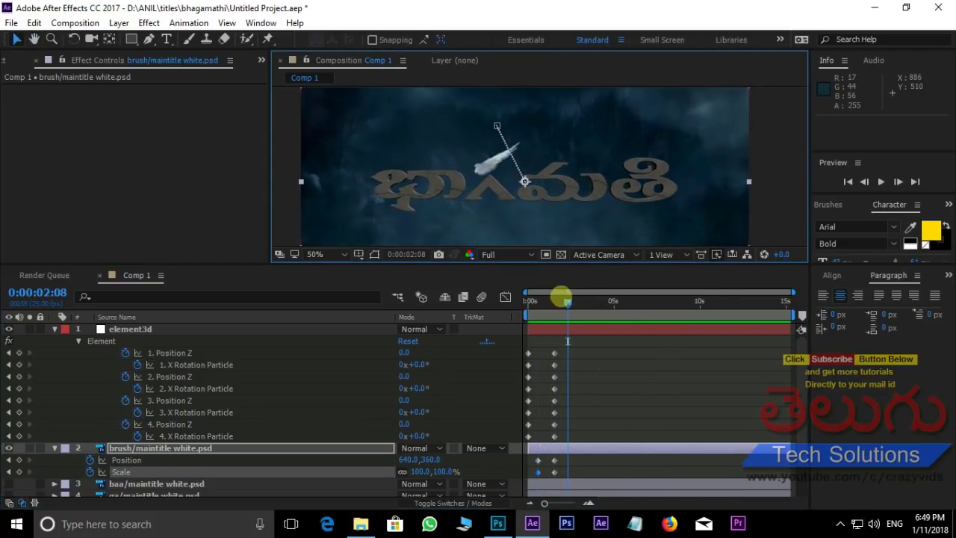
key(Home)
key(space)
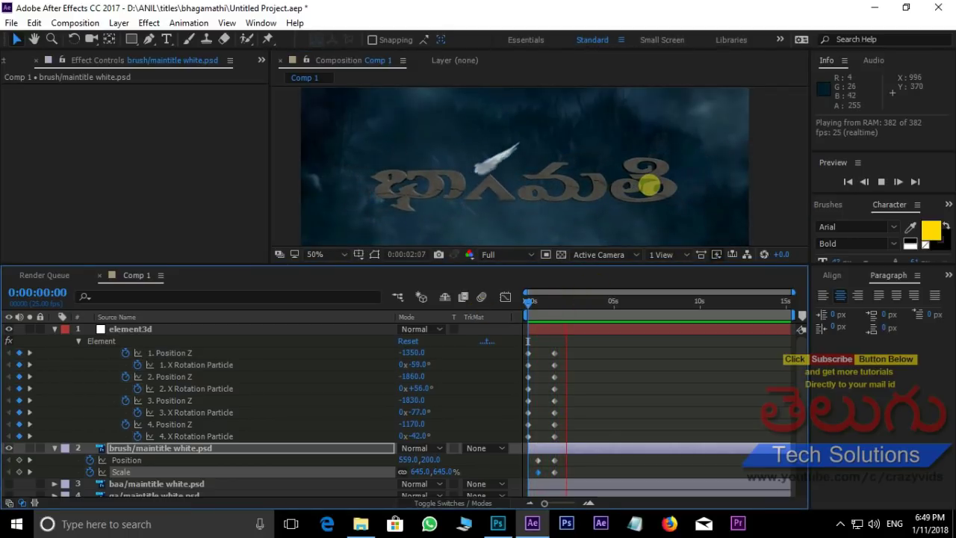
key(space)
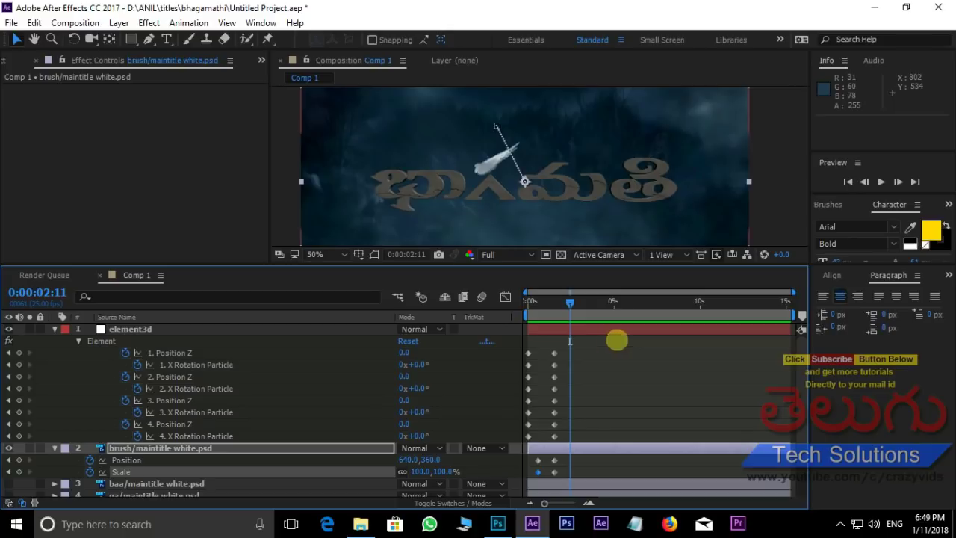
drag(603, 342, 548, 470)
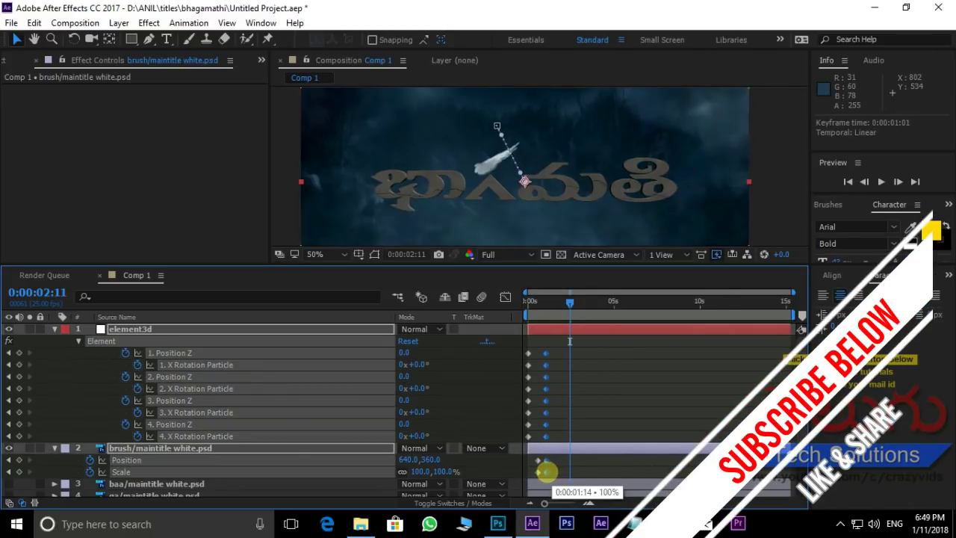
drag(569, 301, 454, 309)
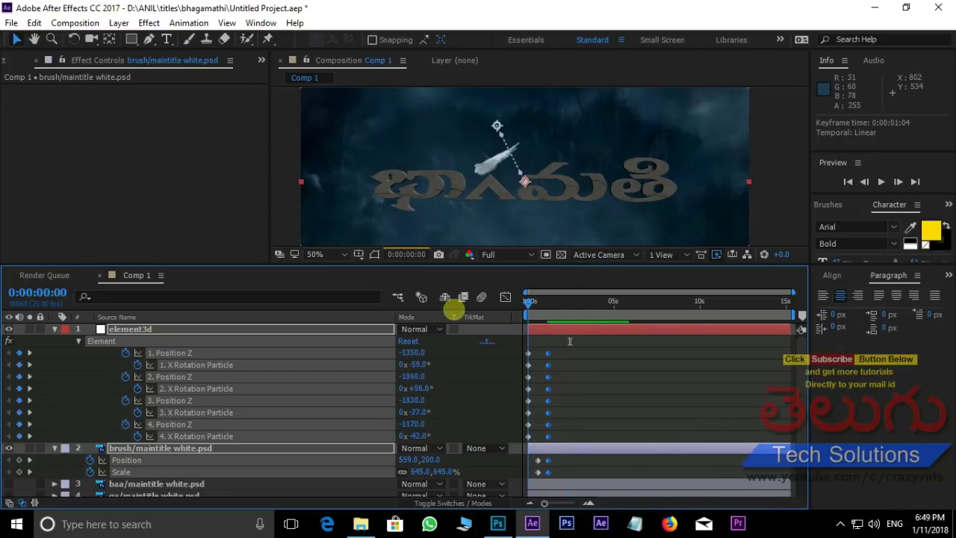
scroll(643, 144, down, 2)
key(space)
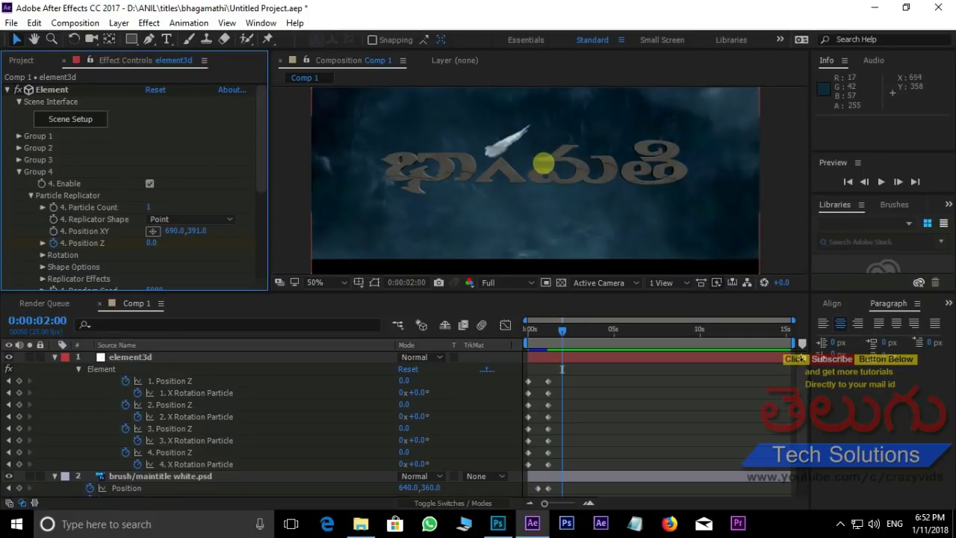
key(comma)
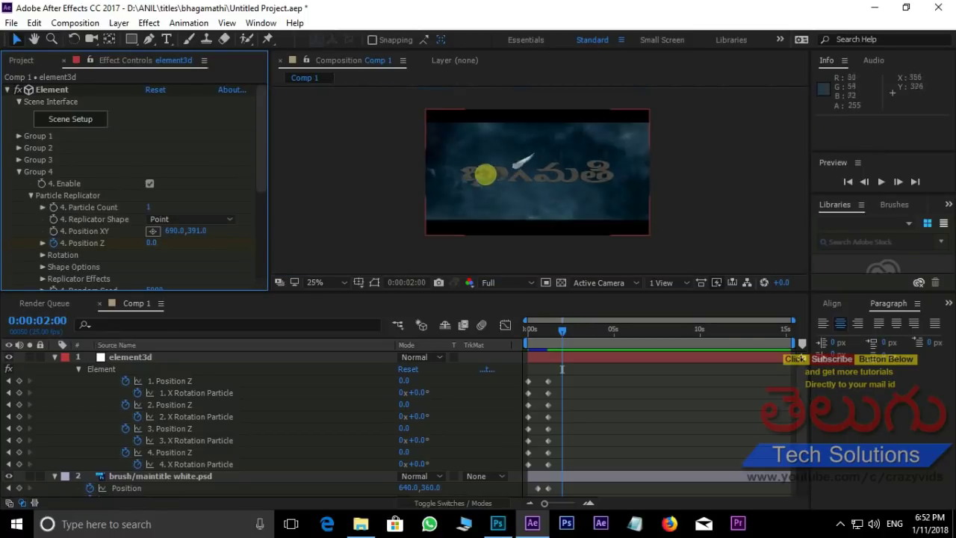
- Import Full HD Green Screen Real Smoke Effects Free.mp4 and drop it atop Comp 1's layers
click(22, 60)
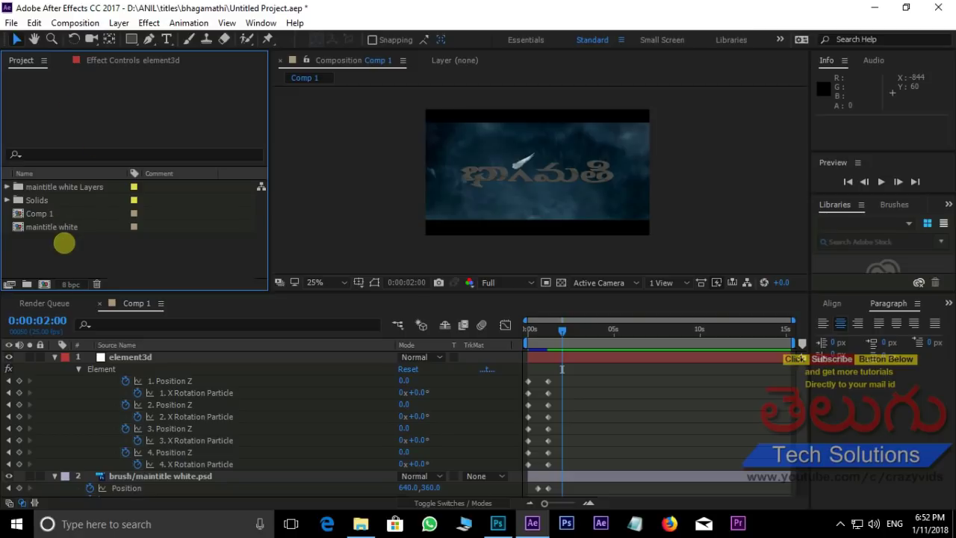
double_click(64, 243)
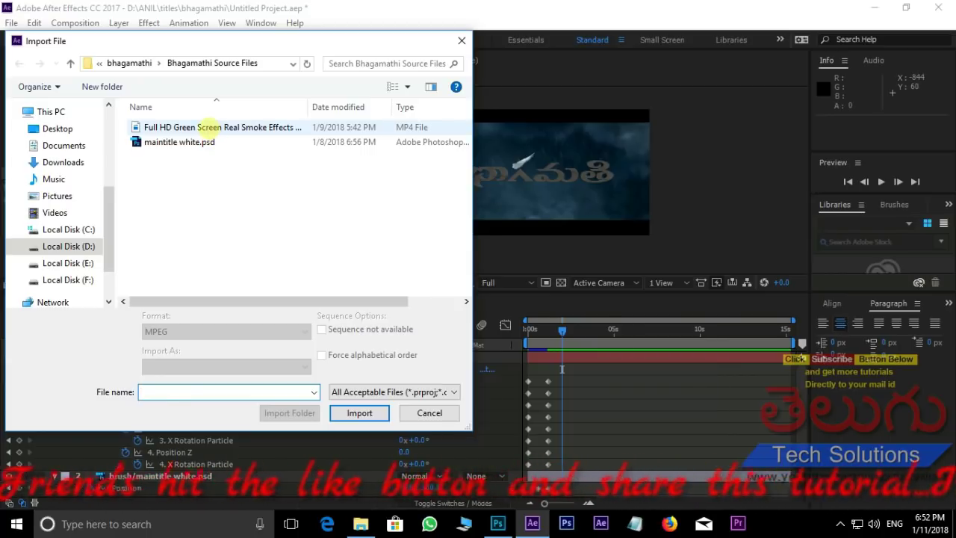
click(209, 127)
click(357, 412)
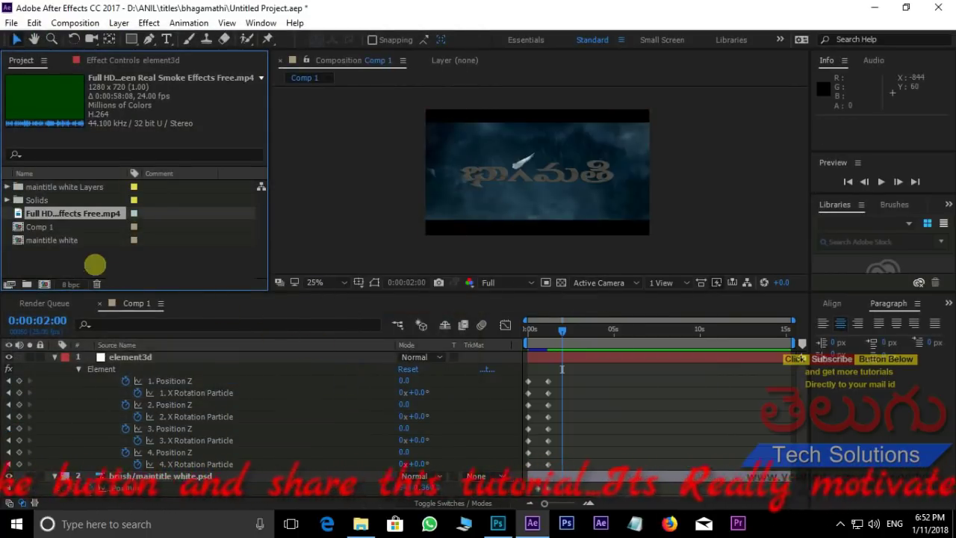
drag(81, 215, 149, 347)
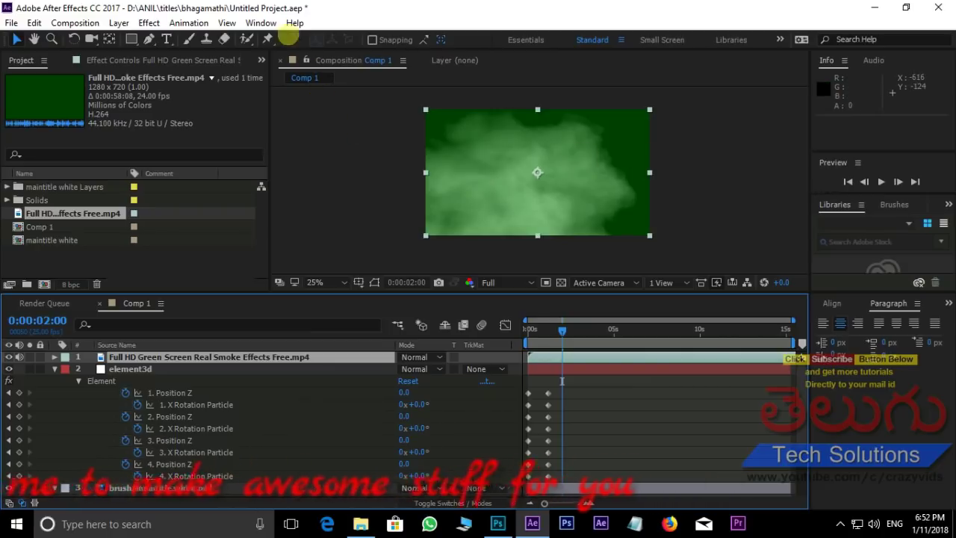
- Apply Keylight (1.2) to the smoke layer and sample the green screen to key it out
click(260, 22)
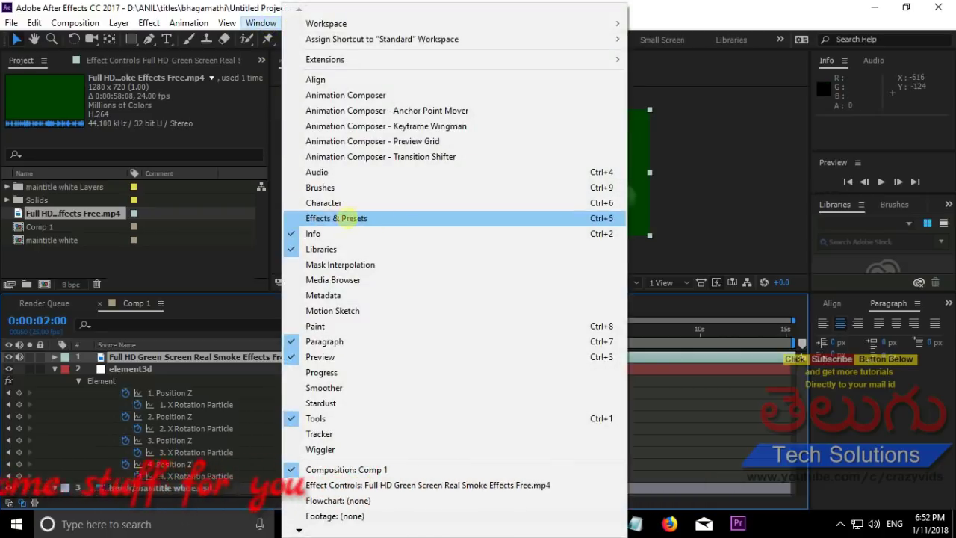
click(356, 218)
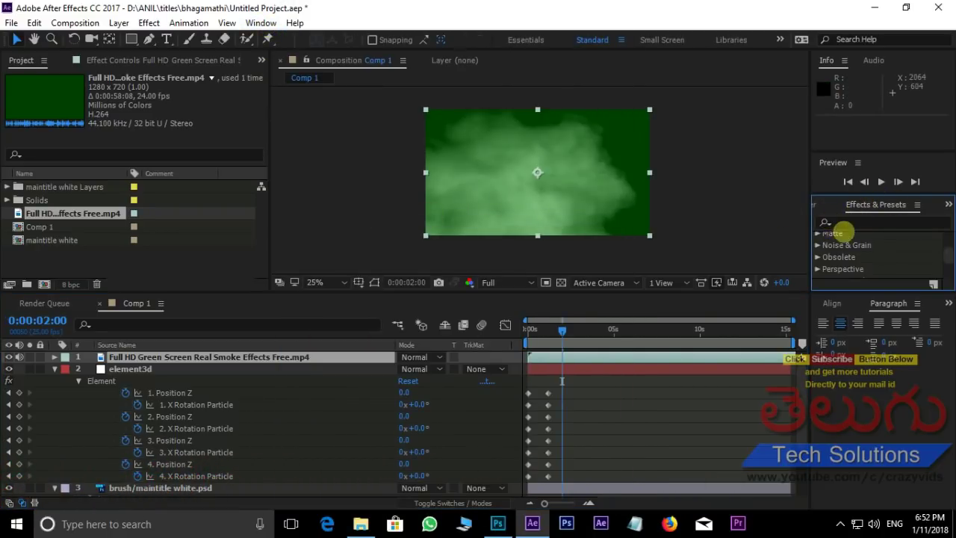
click(860, 223)
text(keyli)
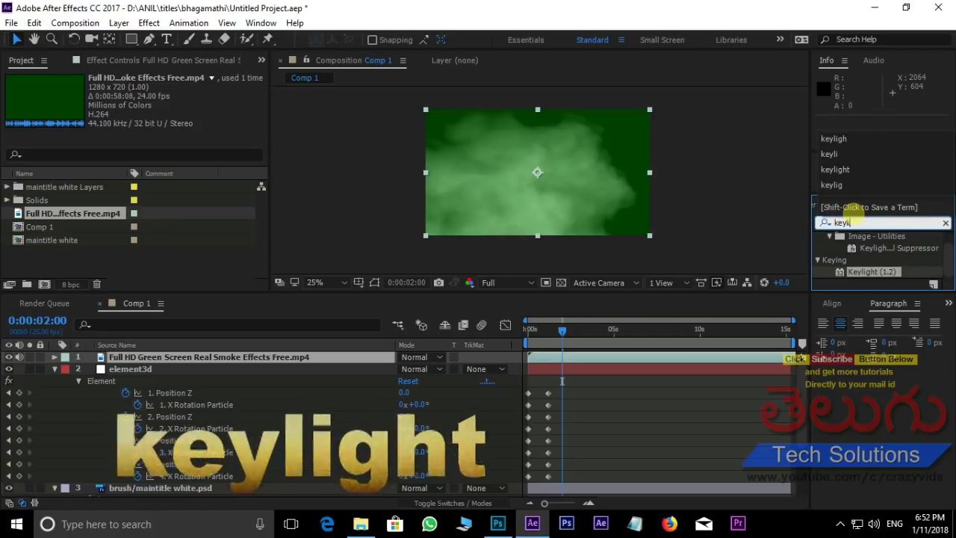
drag(878, 271, 256, 357)
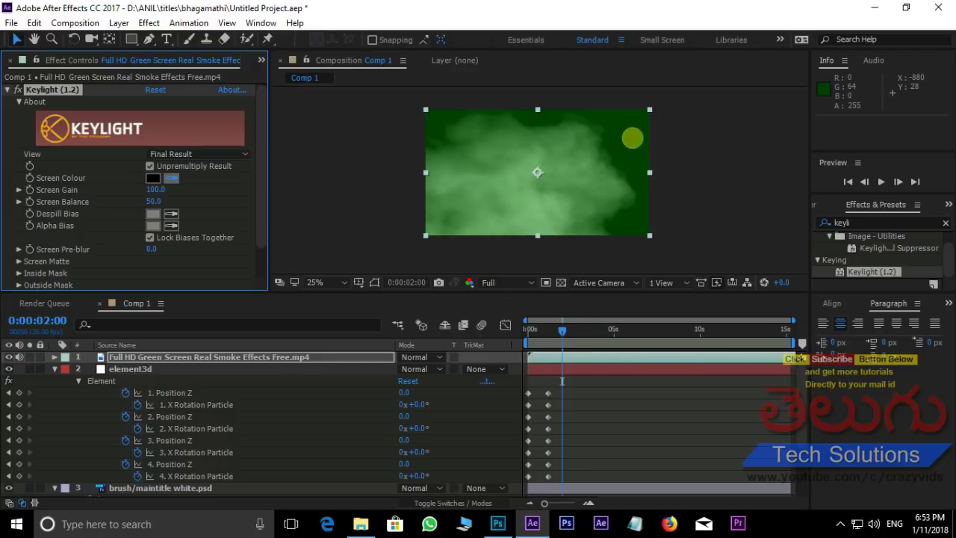
click(891, 92)
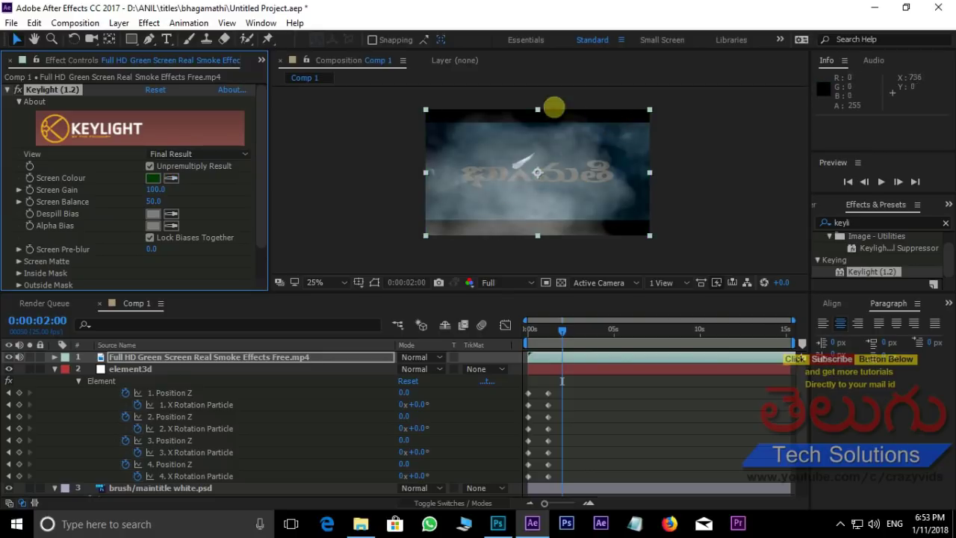
- Preview the 3D title from the start under the keyed smoke overlay
key(period)
key(period)
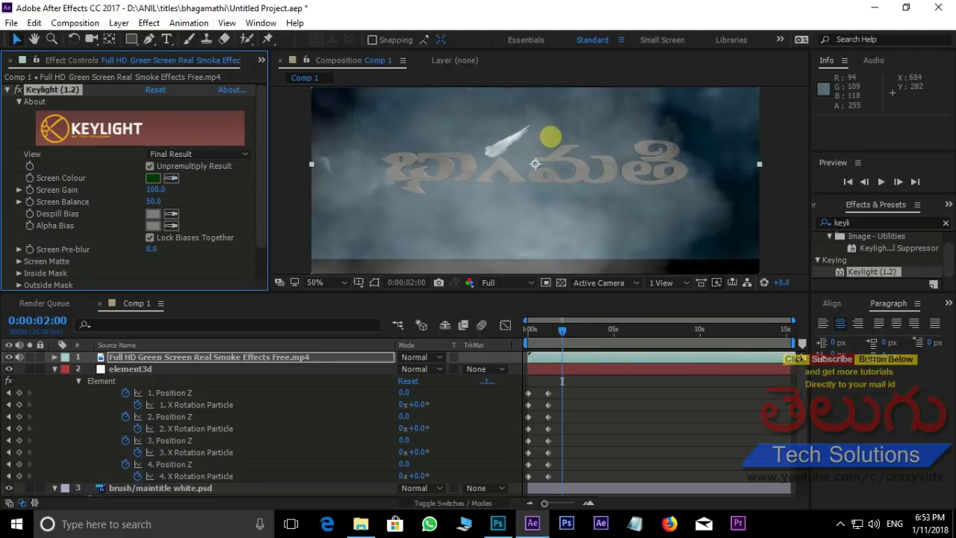
key(comma)
key(comma)
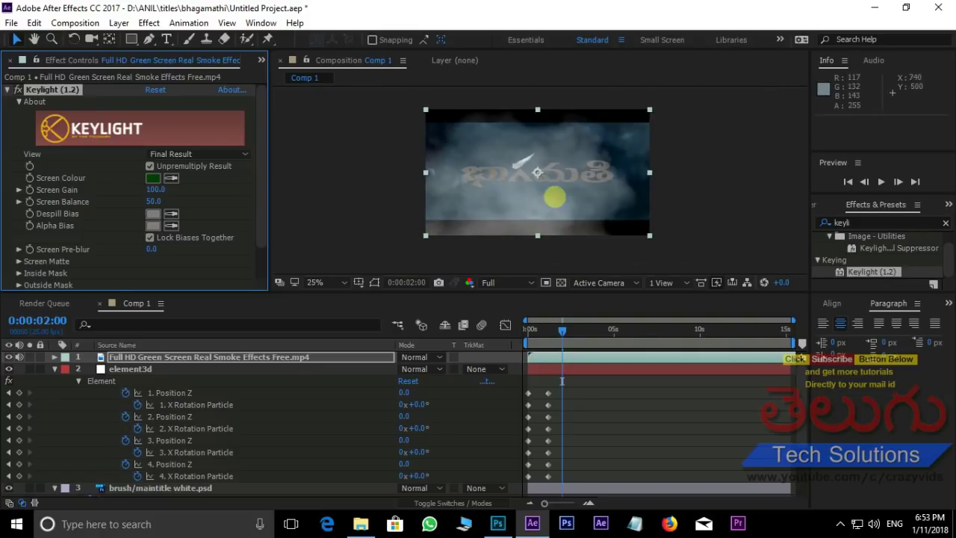
key(period)
key(period)
drag(561, 333, 482, 327)
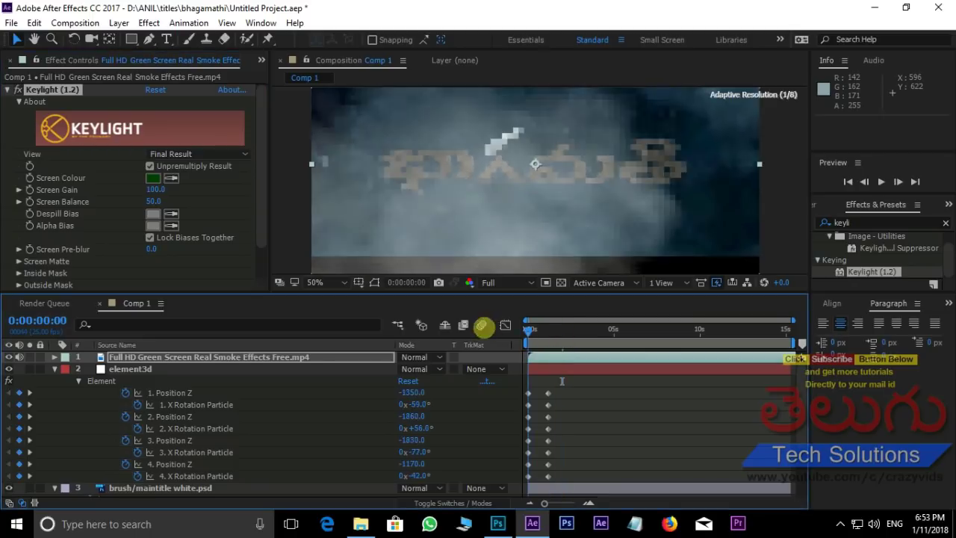
key(space)
key(comma)
key(comma)
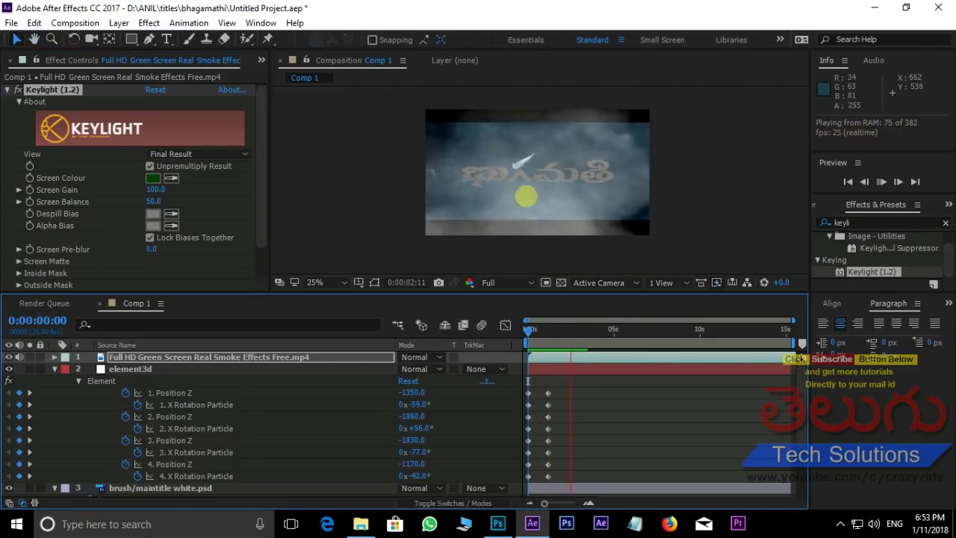
key(space)
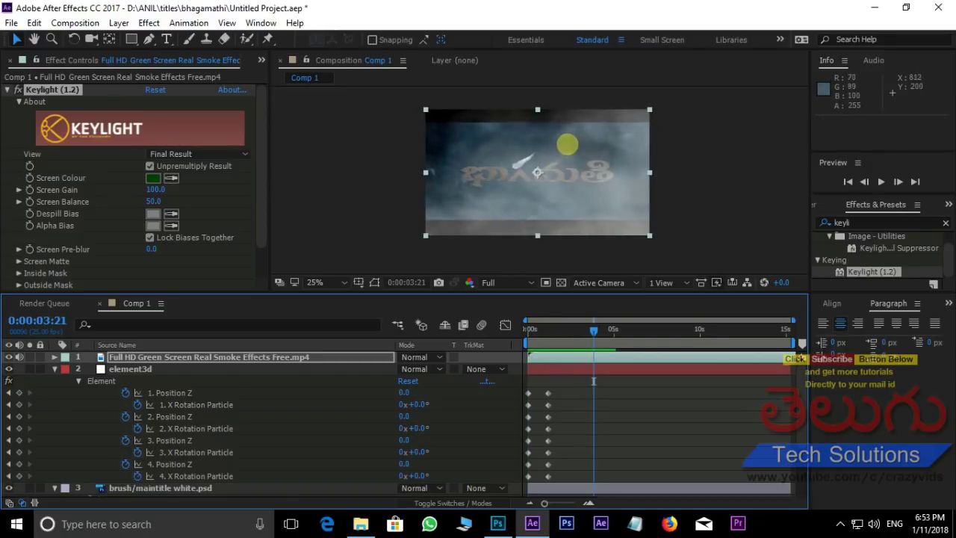
key(period)
key(period)
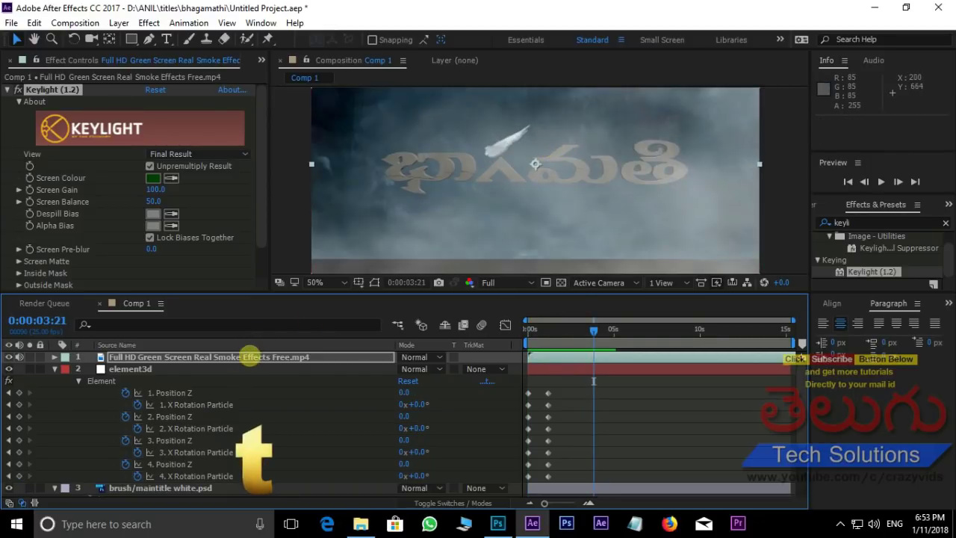
- Lower the smoke layer's Opacity to 29% and play the title back from the start
key(t)
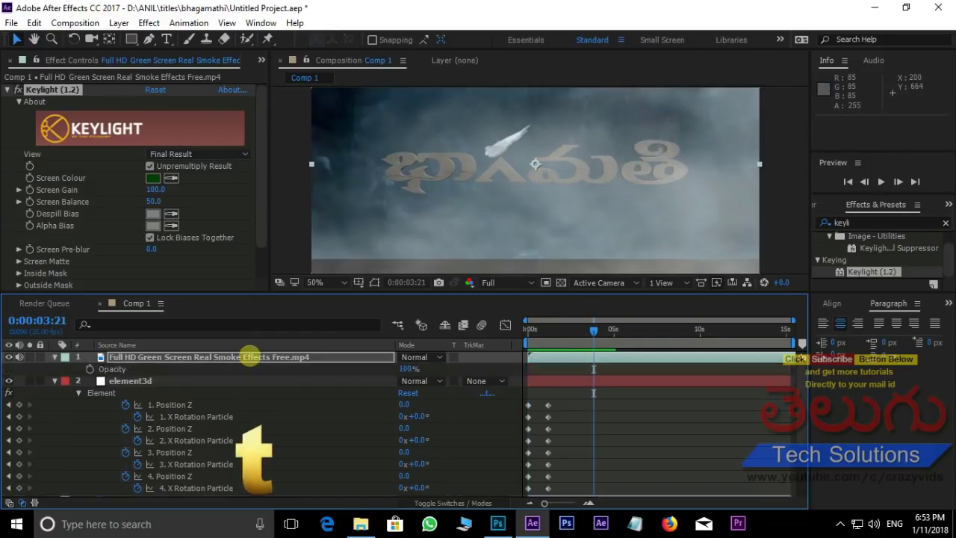
drag(401, 368, 354, 370)
scroll(579, 193, down, 1)
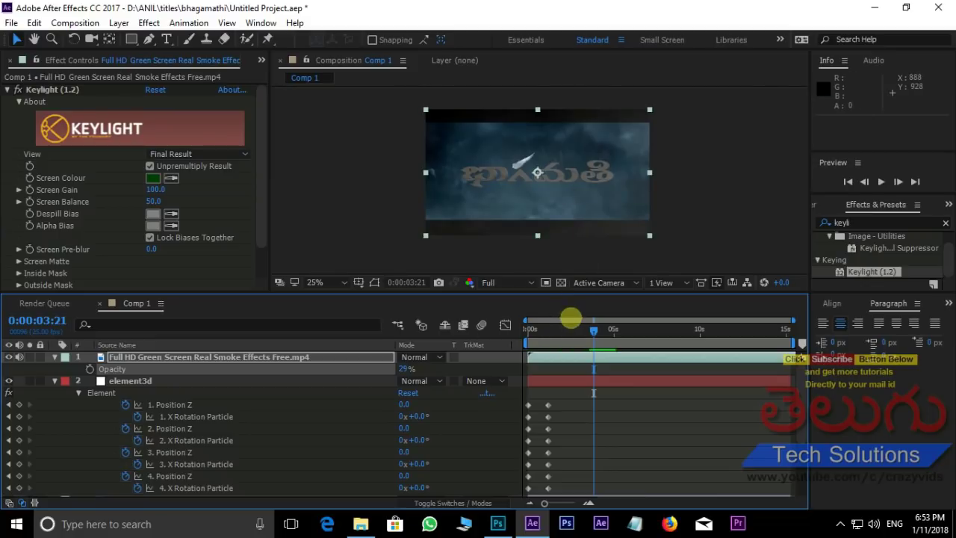
drag(593, 329, 277, 321)
key(space)
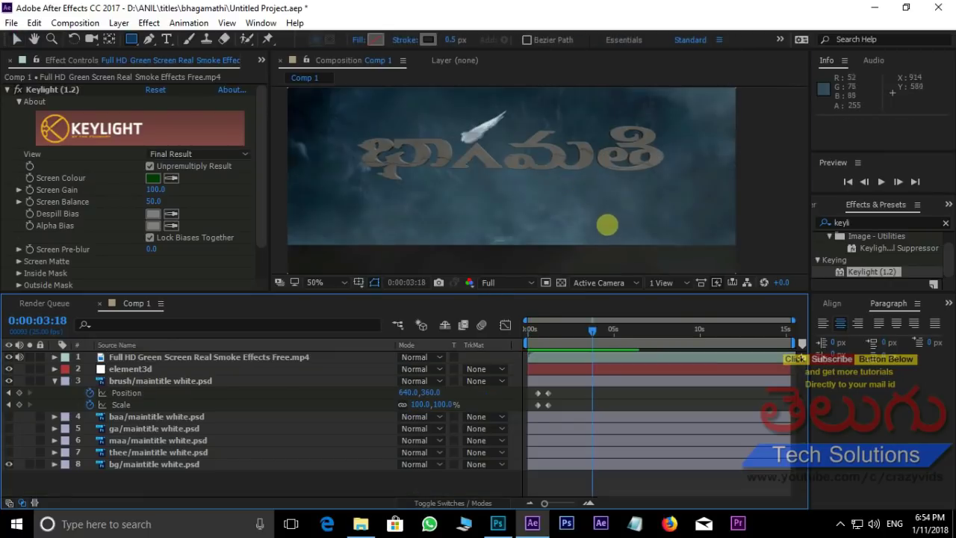
scroll(590, 224, down, 2)
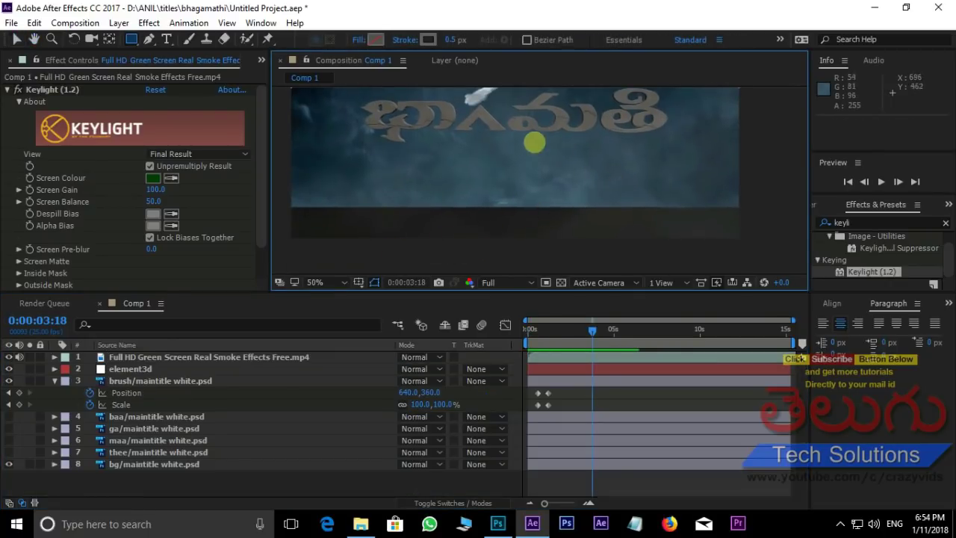
scroll(534, 142, up, 2)
scroll(594, 142, up, 4)
scroll(627, 220, down, 3)
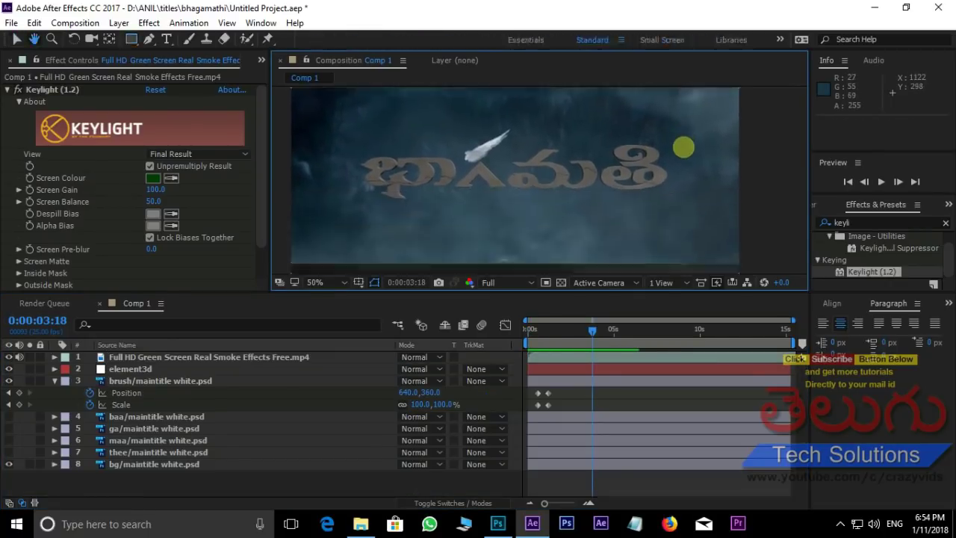
scroll(582, 228, down, 2)
scroll(552, 243, down, 2)
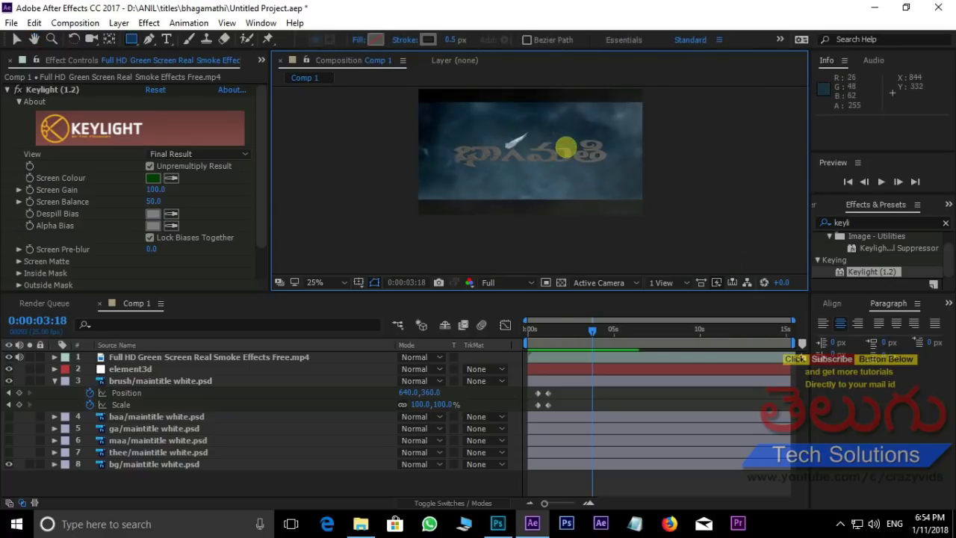
- Add a black 1280×720 solid, Black Solid 2, to the top of Comp 1
right_click(275, 489)
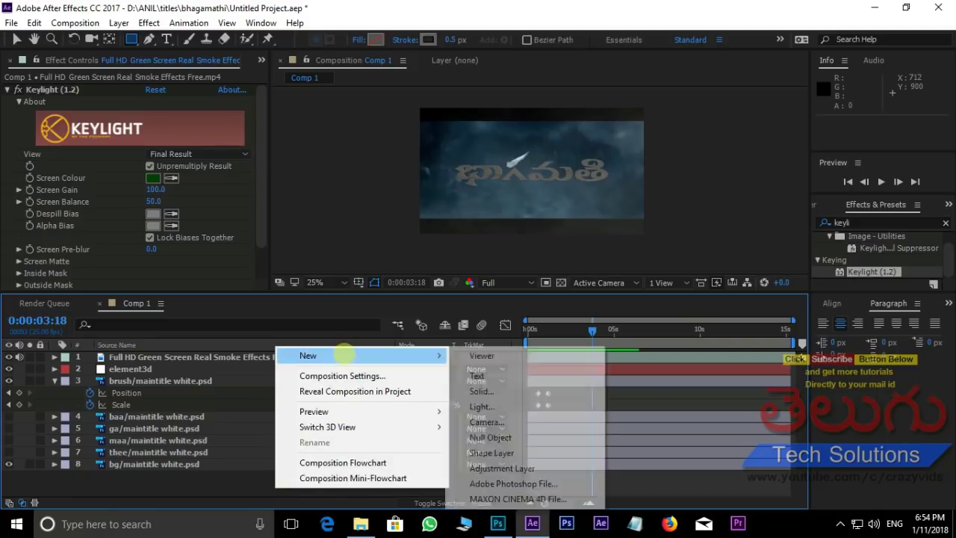
click(482, 390)
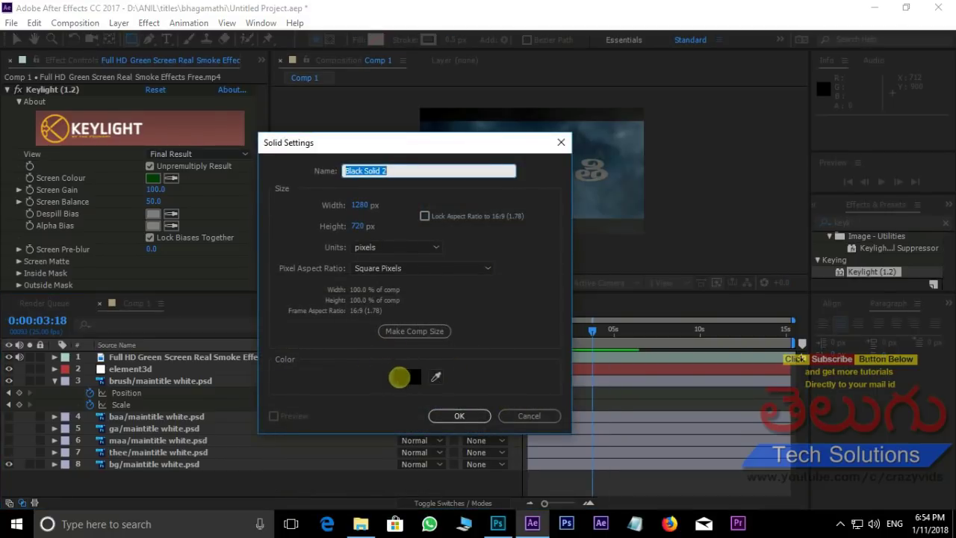
click(403, 377)
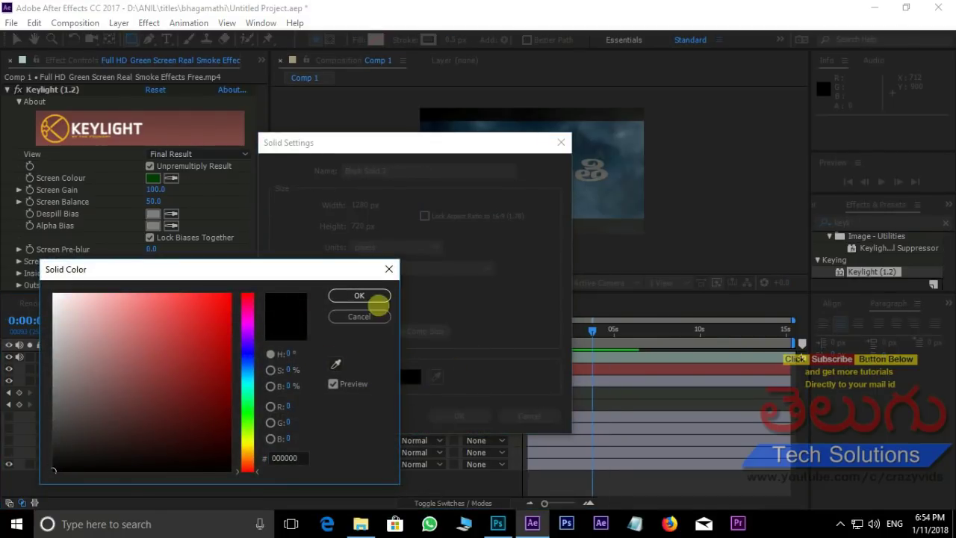
click(372, 299)
click(463, 415)
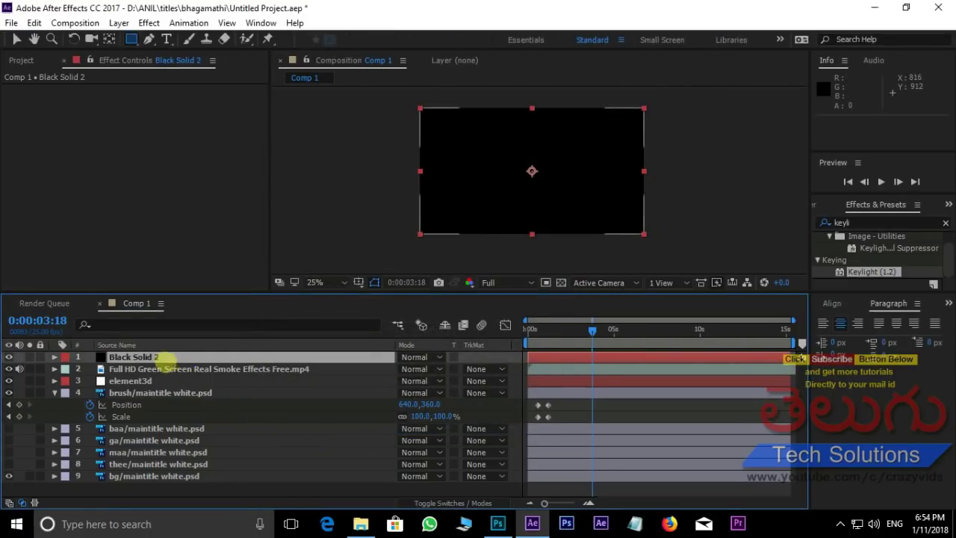
- Reselect Black Solid 2 and switch to the Rectangle tool
click(163, 369)
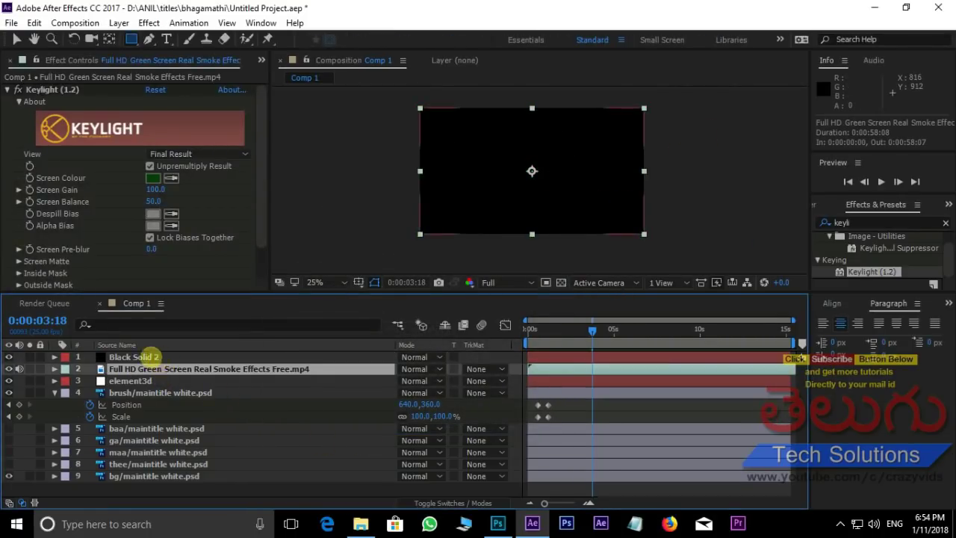
click(146, 357)
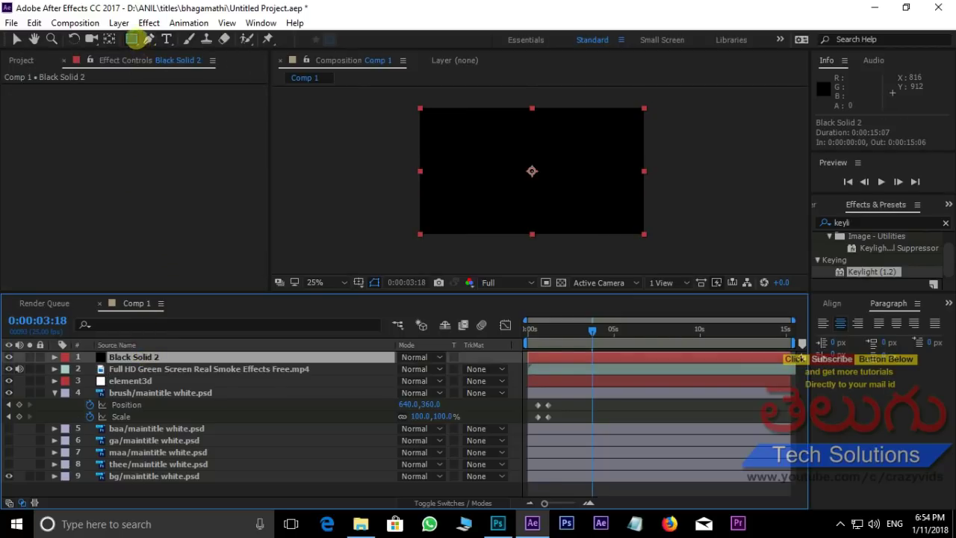
drag(139, 39, 187, 39)
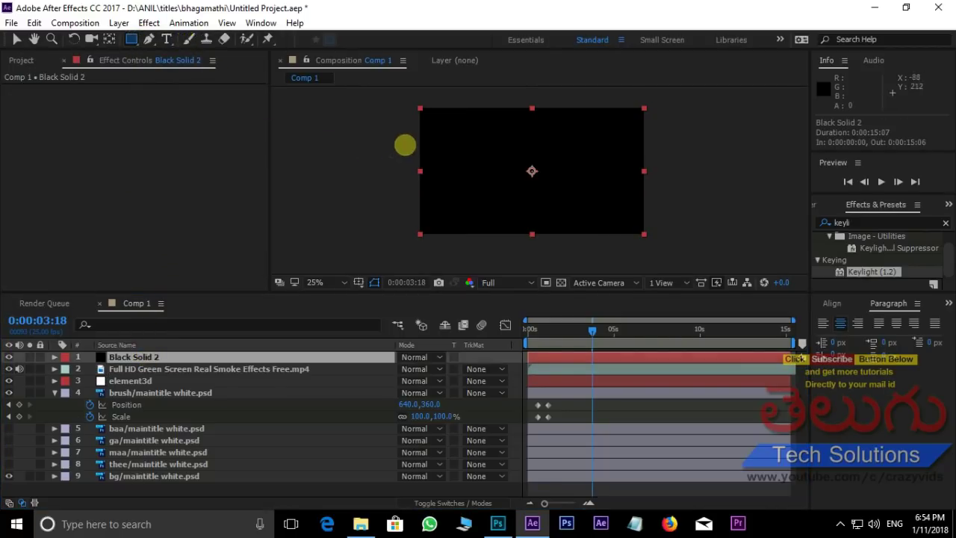
- Draw a rectangle mask across the middle of Black Solid 2, adjust its bottom corners, and invert it
drag(411, 122, 667, 211)
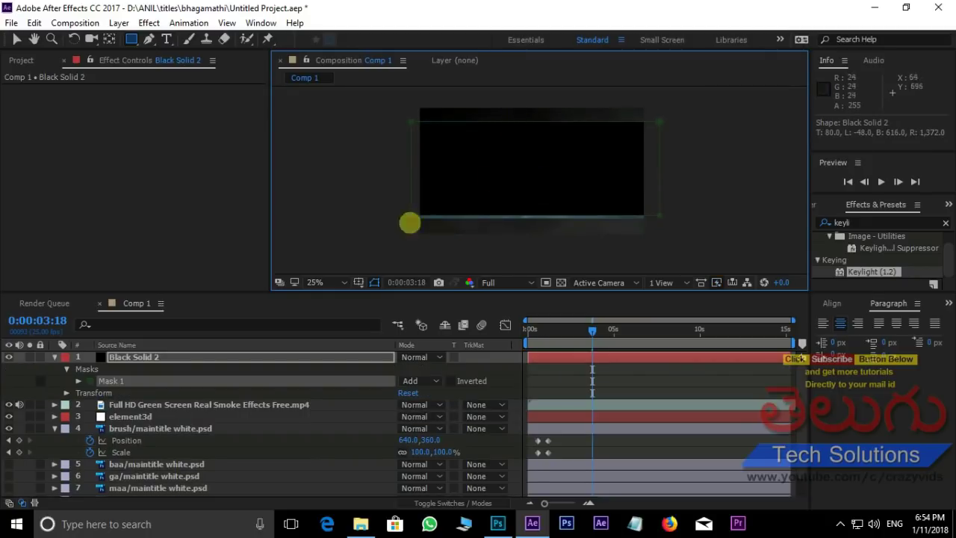
click(17, 39)
drag(388, 235, 658, 215)
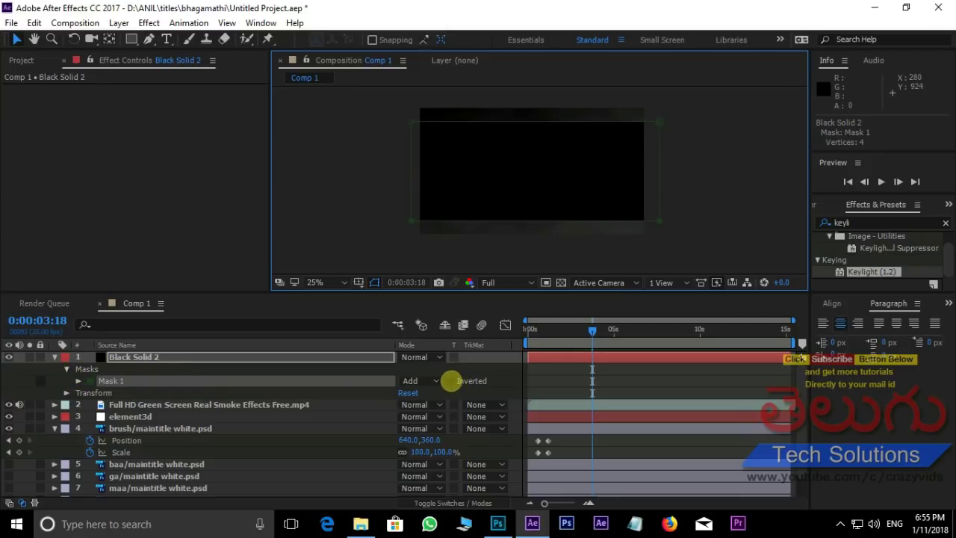
click(451, 381)
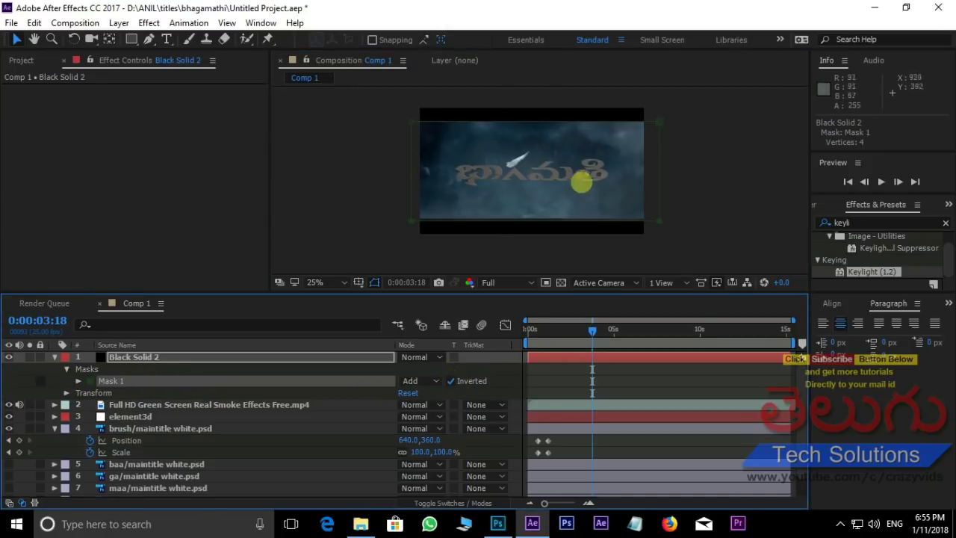
- Check the bottom letterbox bar, then maximize the Composition panel at 100% view
scroll(569, 236, up, 2)
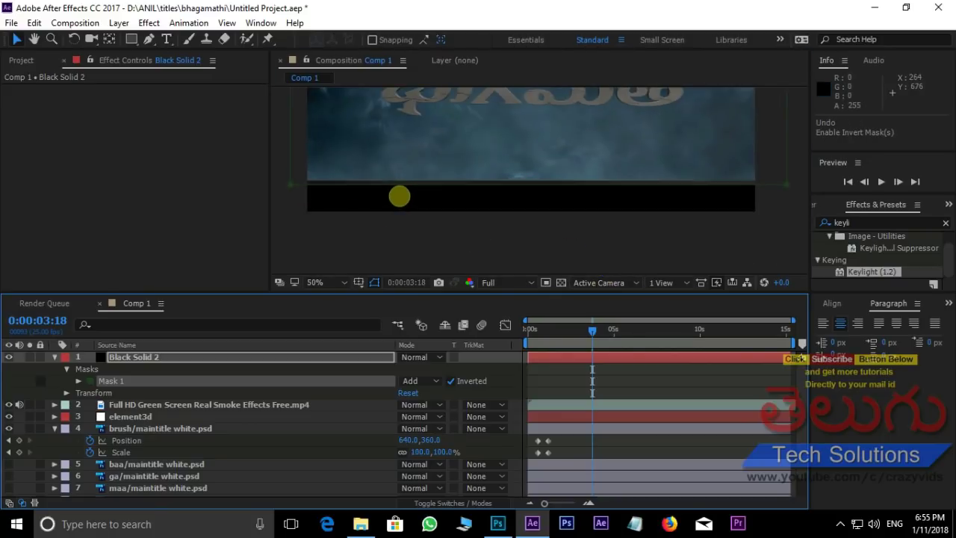
drag(484, 209, 584, 216)
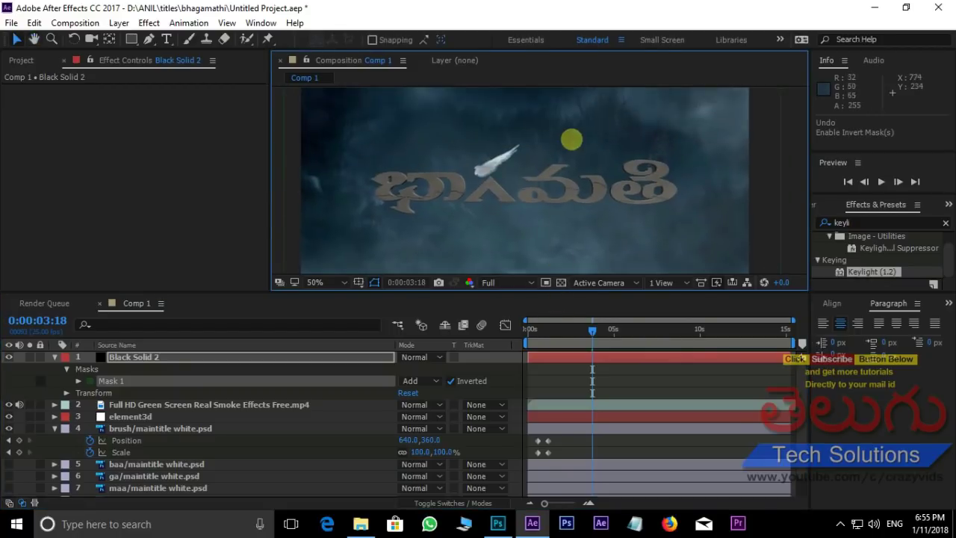
scroll(584, 215, down, 2)
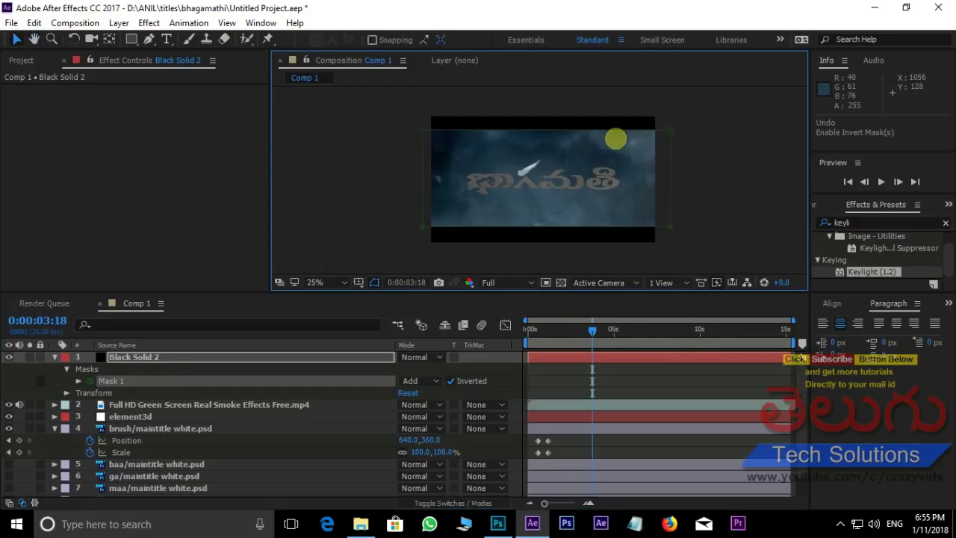
key(v)
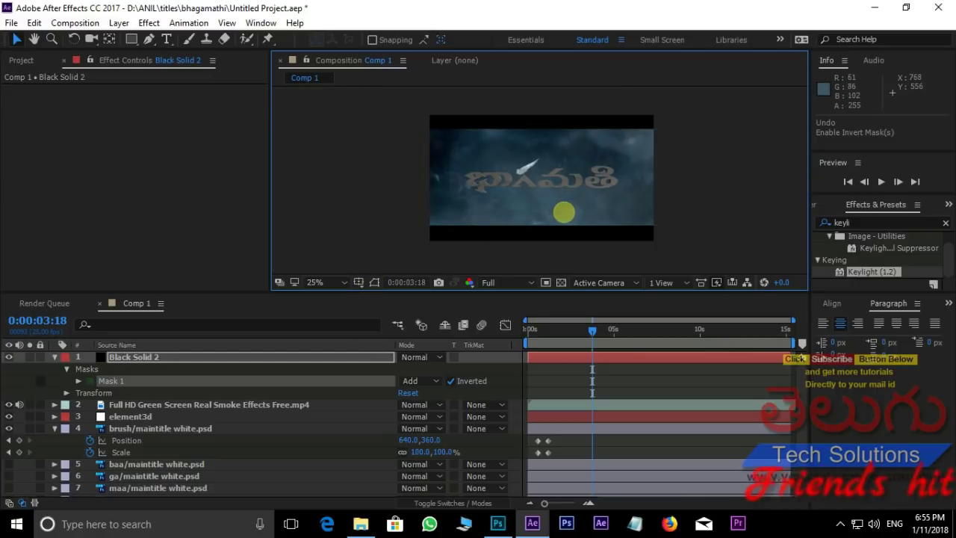
key(grave)
key(slash)
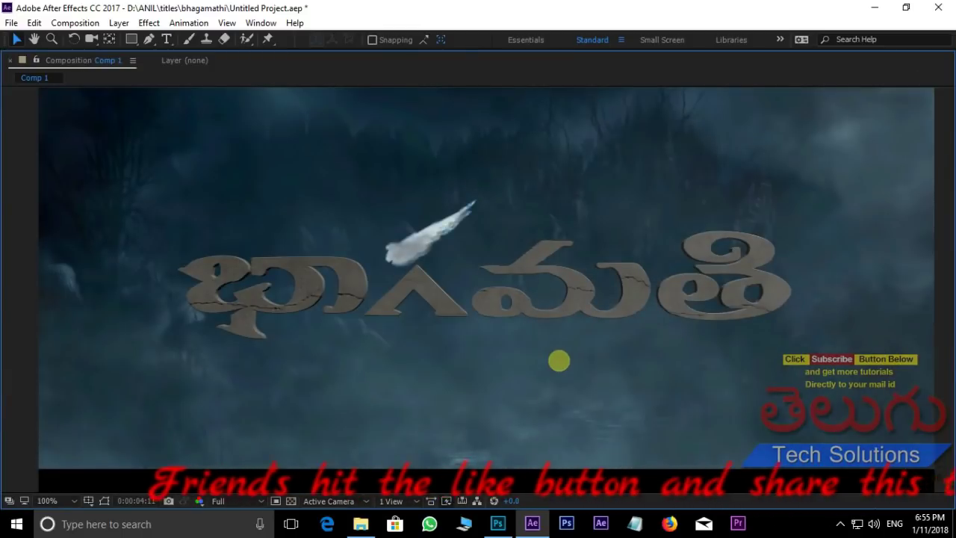
- Play Comp 1 from frame one to preview the భాగమతి letters flying in between the bars
key(Home)
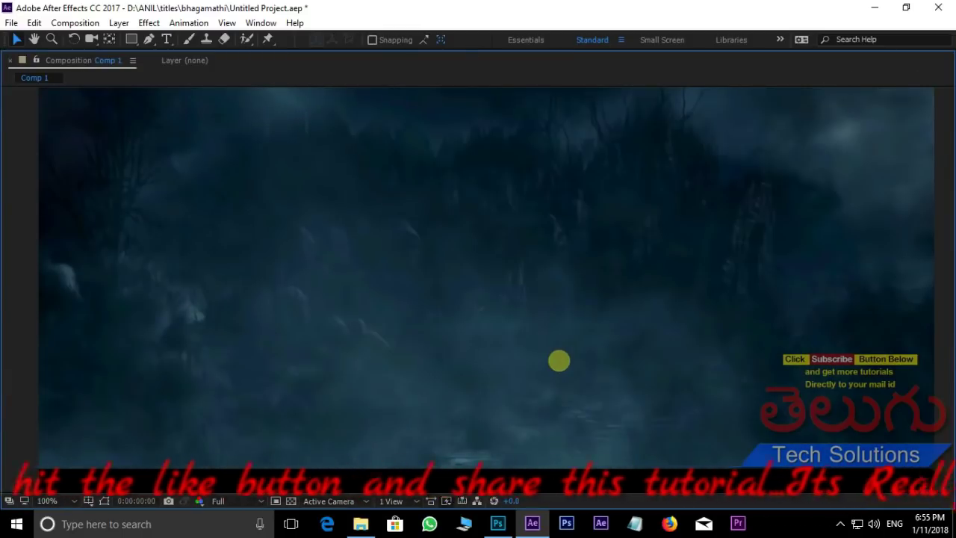
key(space)
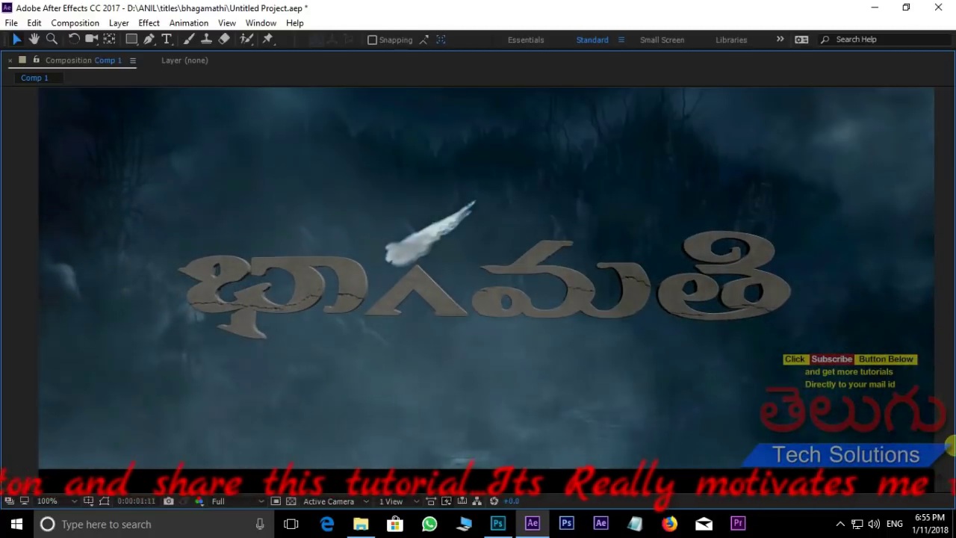